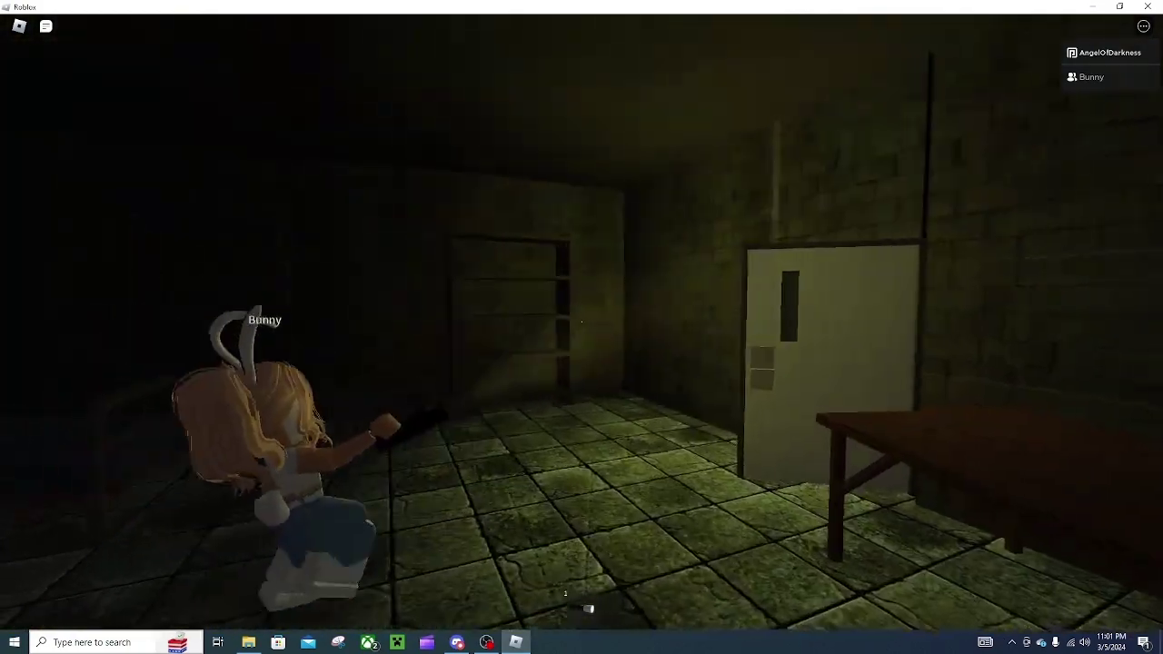
# Step: Walk through the doorway to the padlocked East Hall door and try its lock
pyautogui.moveTo(581, 327); pyautogui.dragTo(363, 327)
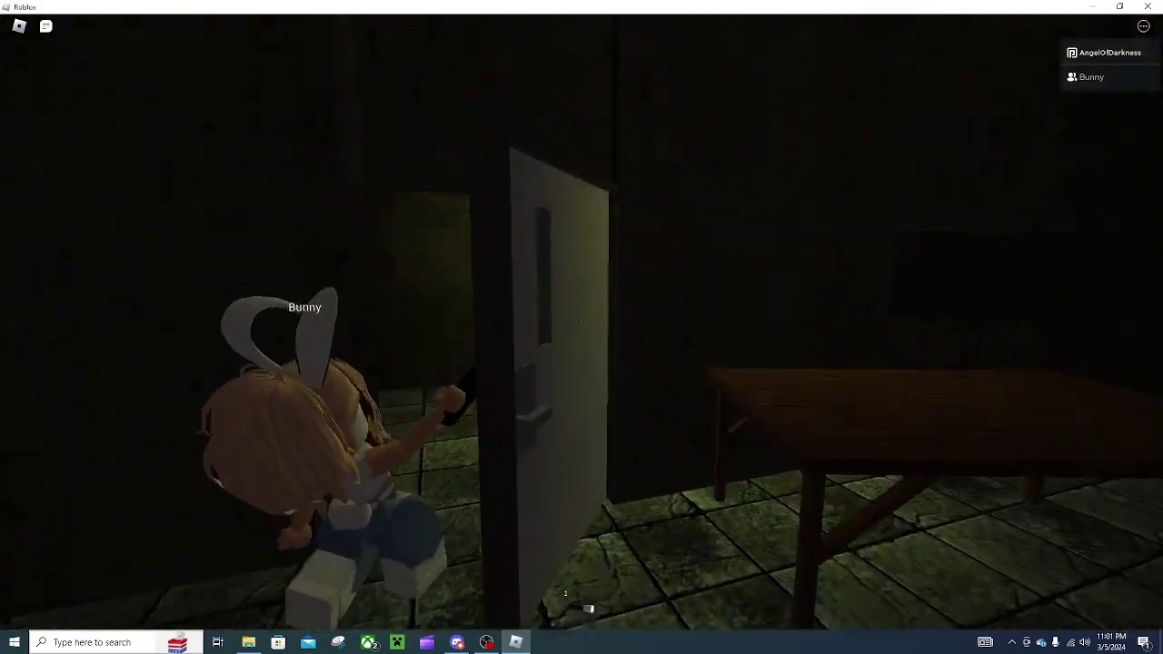
pyautogui.moveTo(581, 327); pyautogui.dragTo(363, 327)
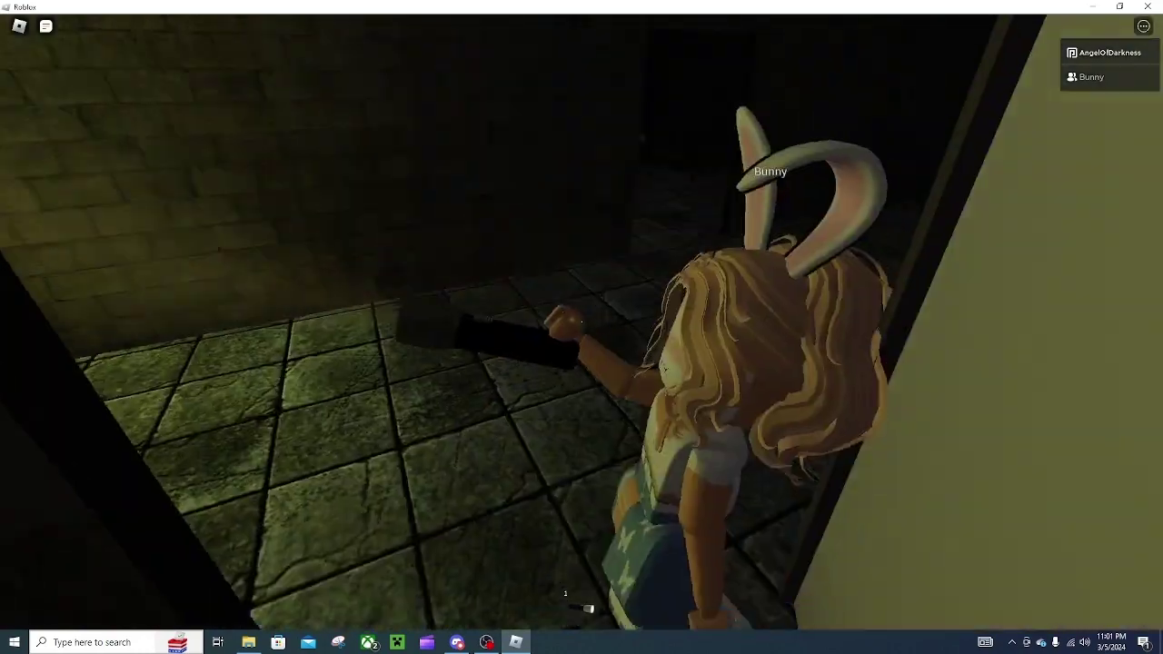
pyautogui.scroll(5, 581, 327)
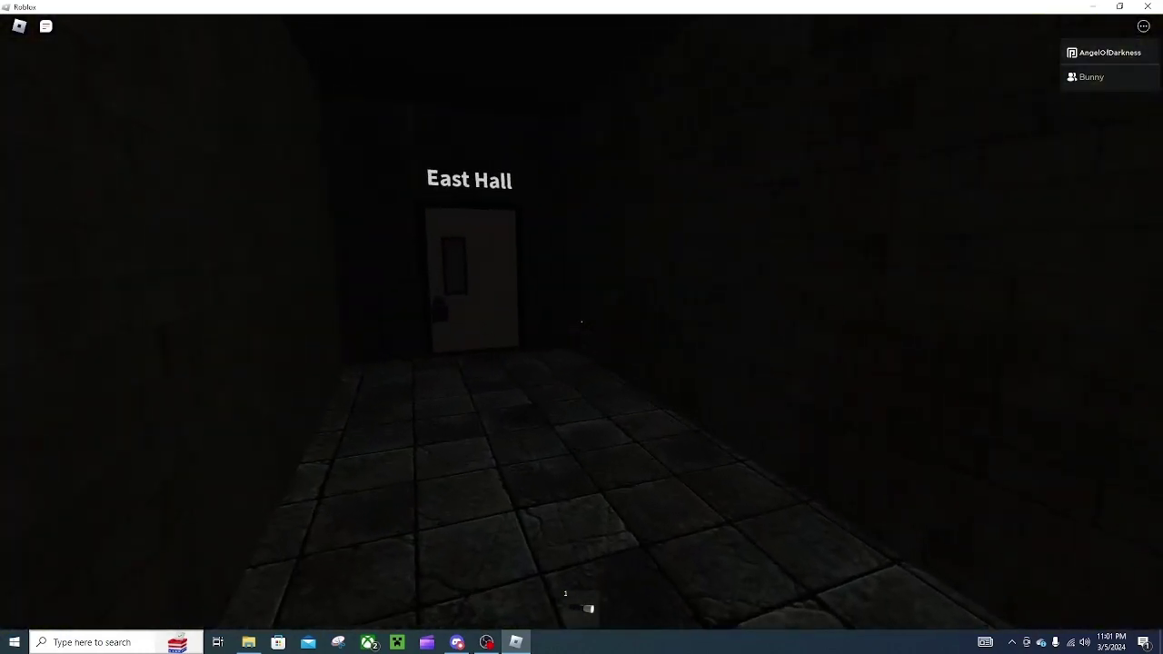
pyautogui.press('w')
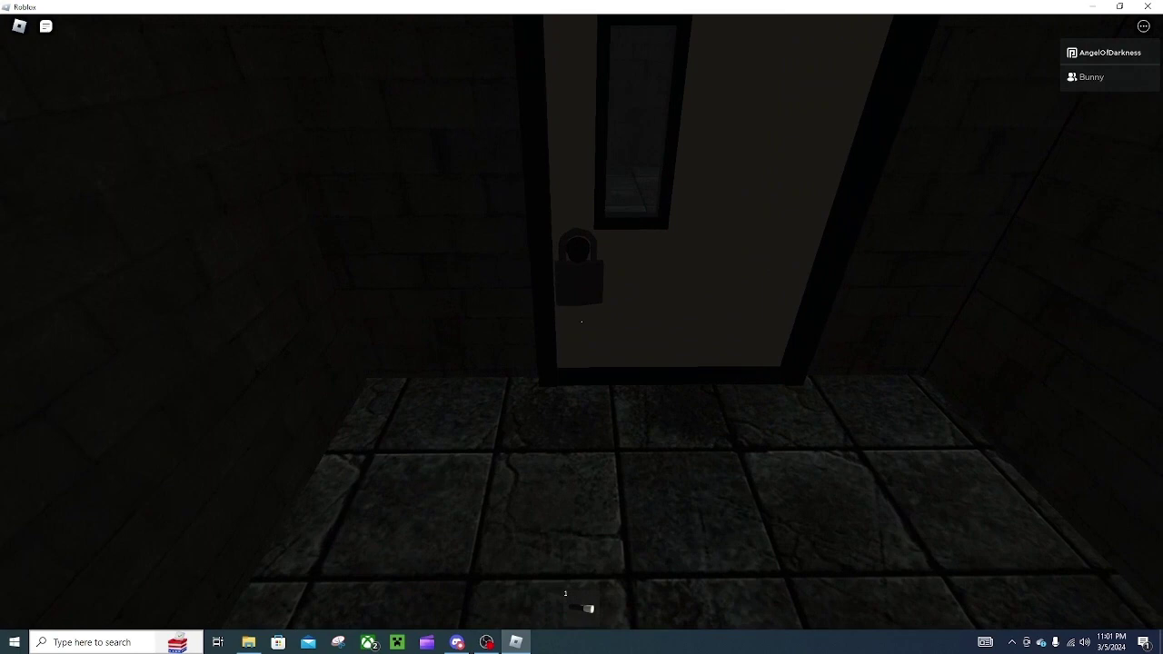
pyautogui.click(582, 327)
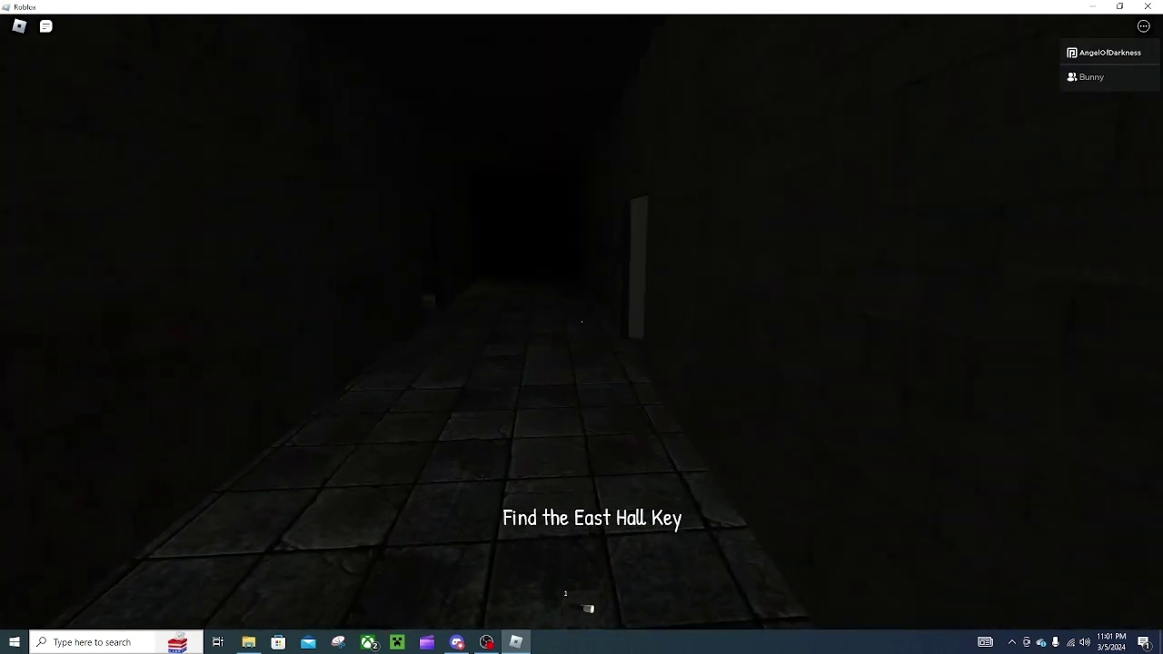
# Step: Walk through the tiled room and search the lit shelf room where Bunny is
pyautogui.moveTo(581, 327); pyautogui.dragTo(363, 327)
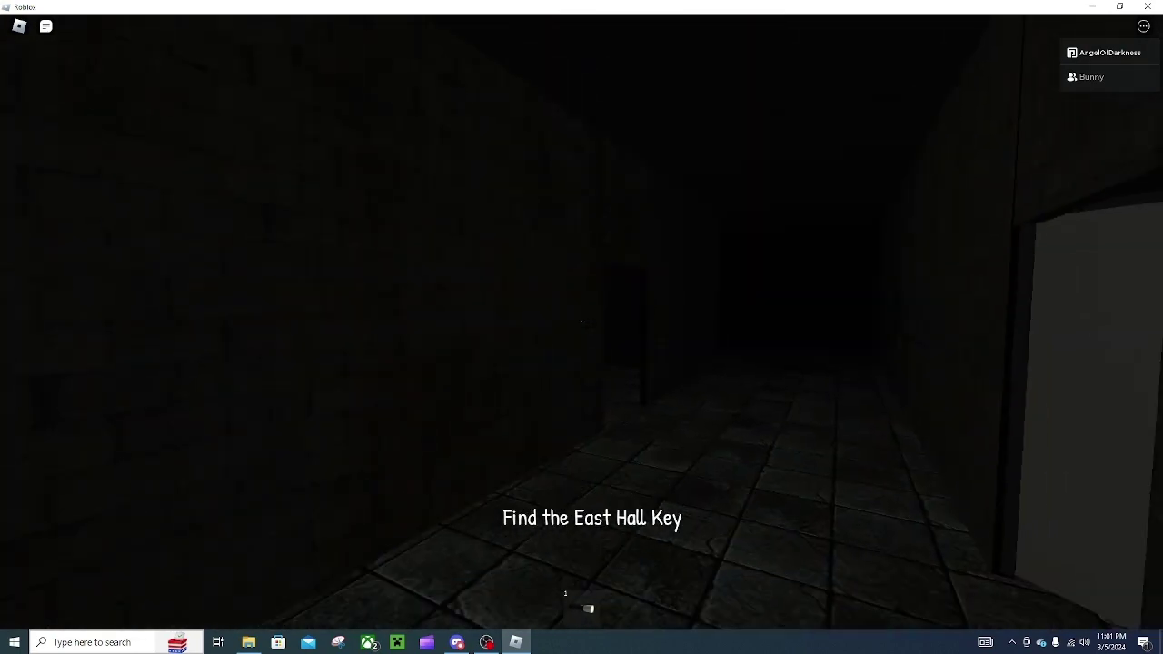
pyautogui.press('w')
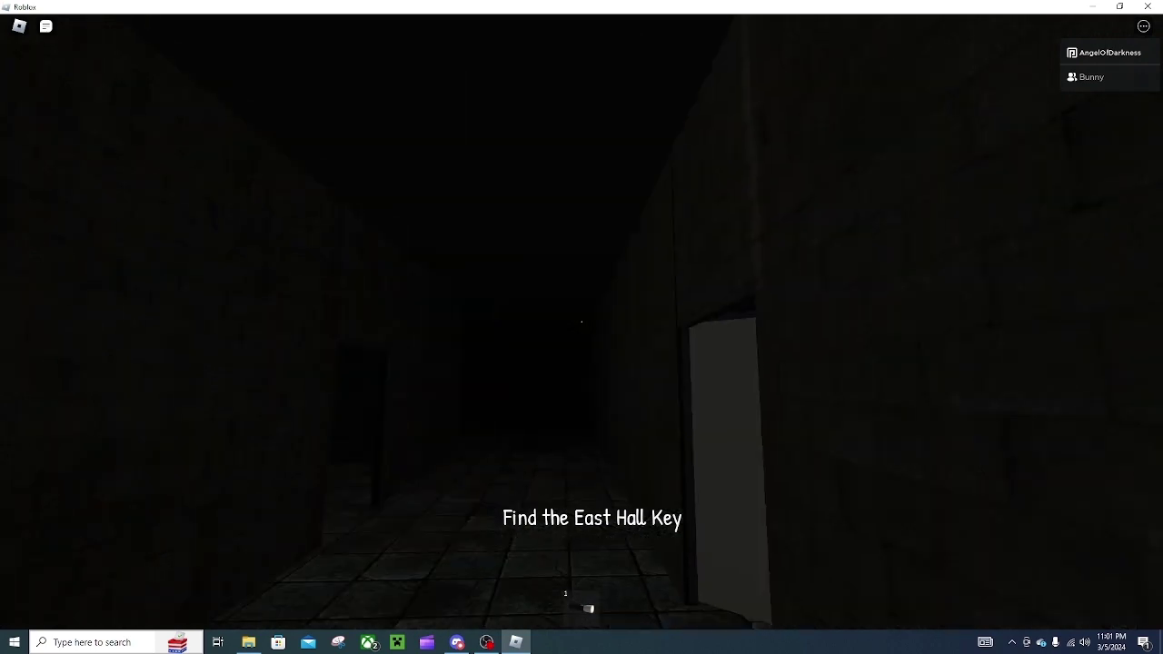
pyautogui.press('w')
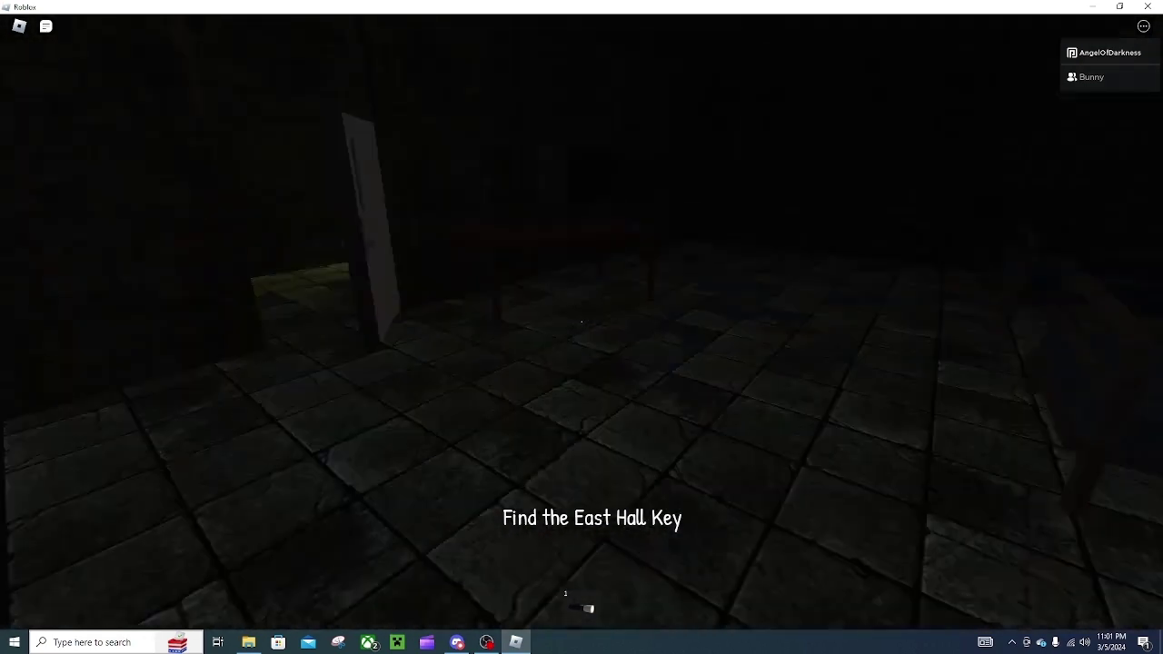
pyautogui.press('w')
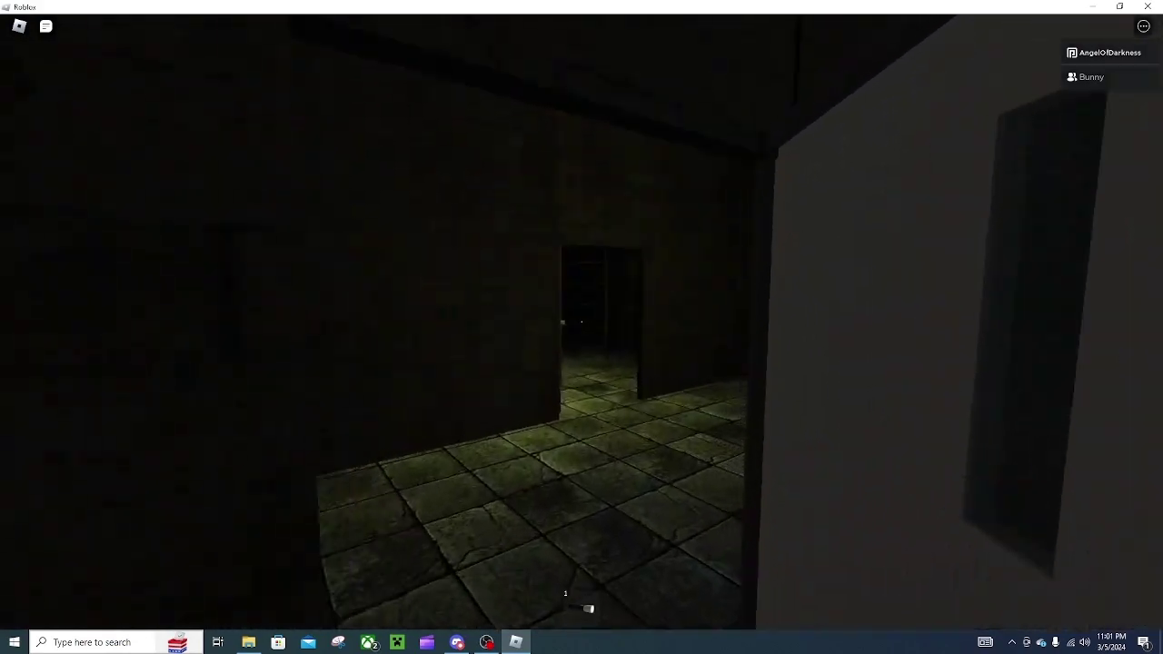
pyautogui.press('w')
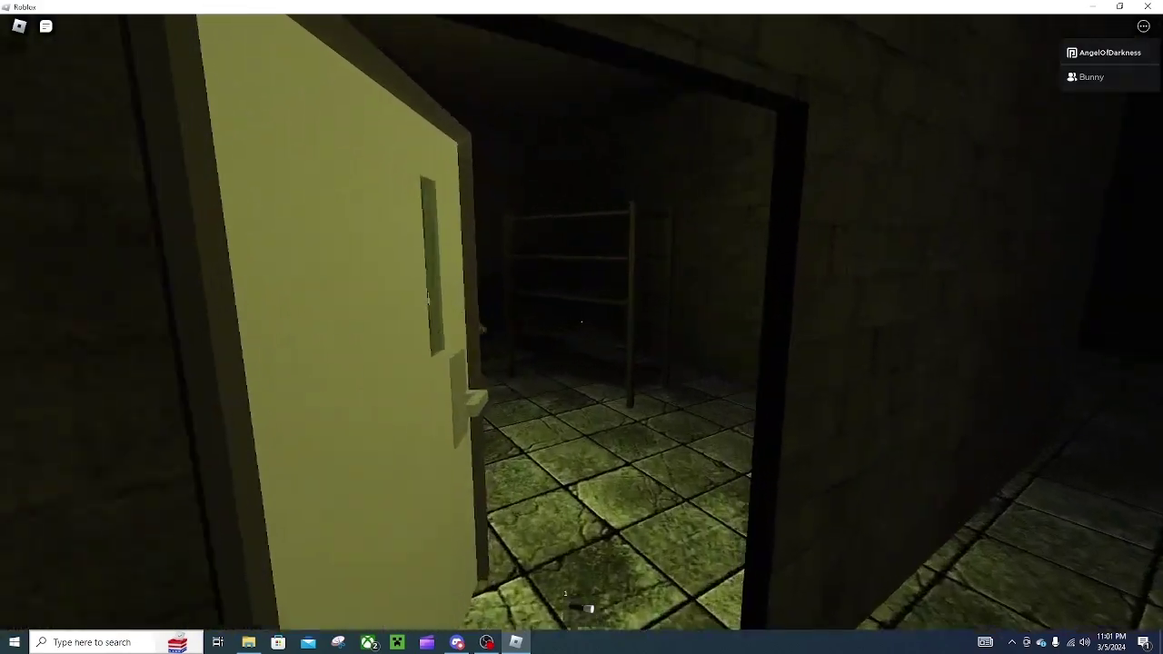
pyautogui.press('w')
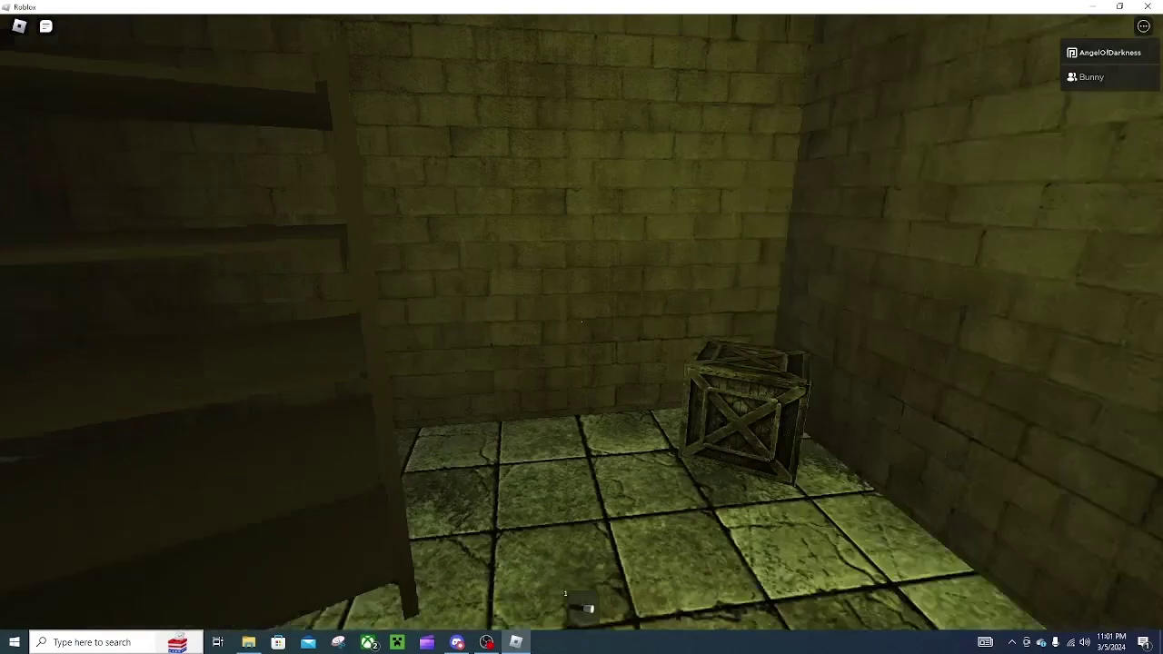
pyautogui.press('w')
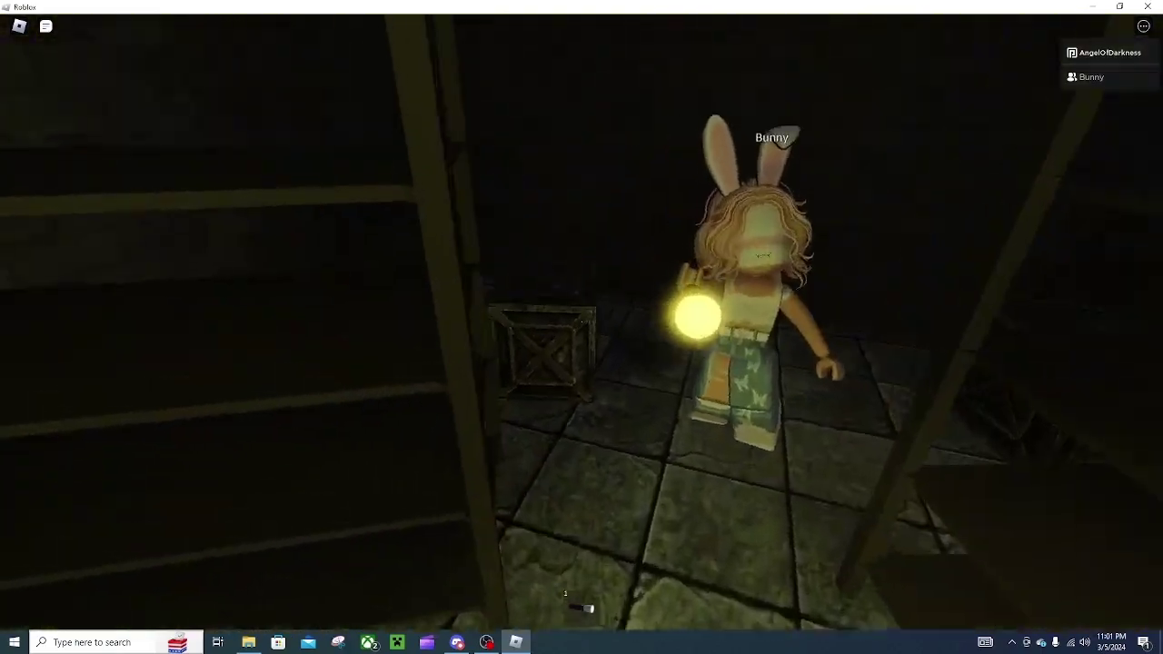
pyautogui.press('w')
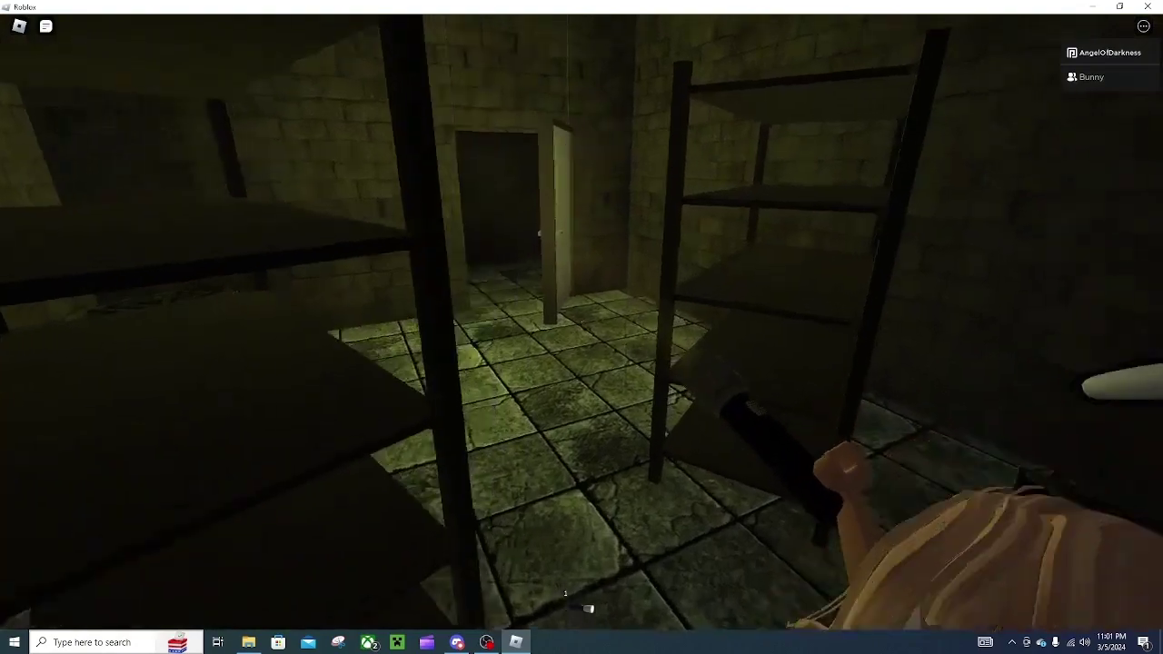
# Step: Search the dark bedroom around the bed, then walk back to the East Hall door
pyautogui.press('w')
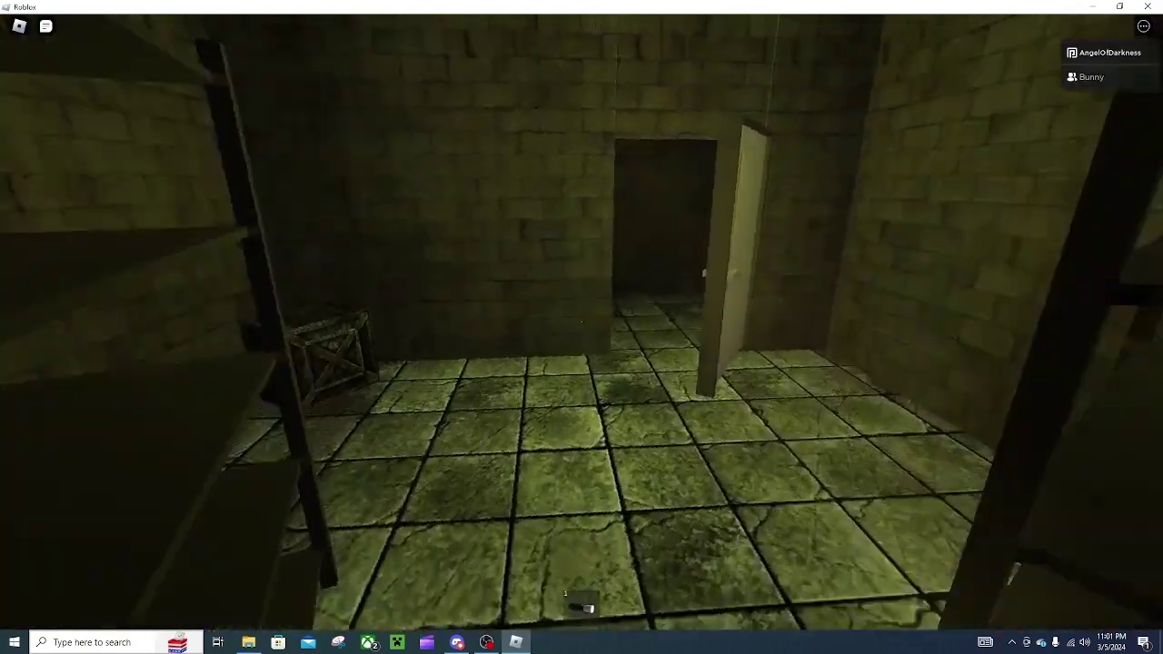
pyautogui.press('w')
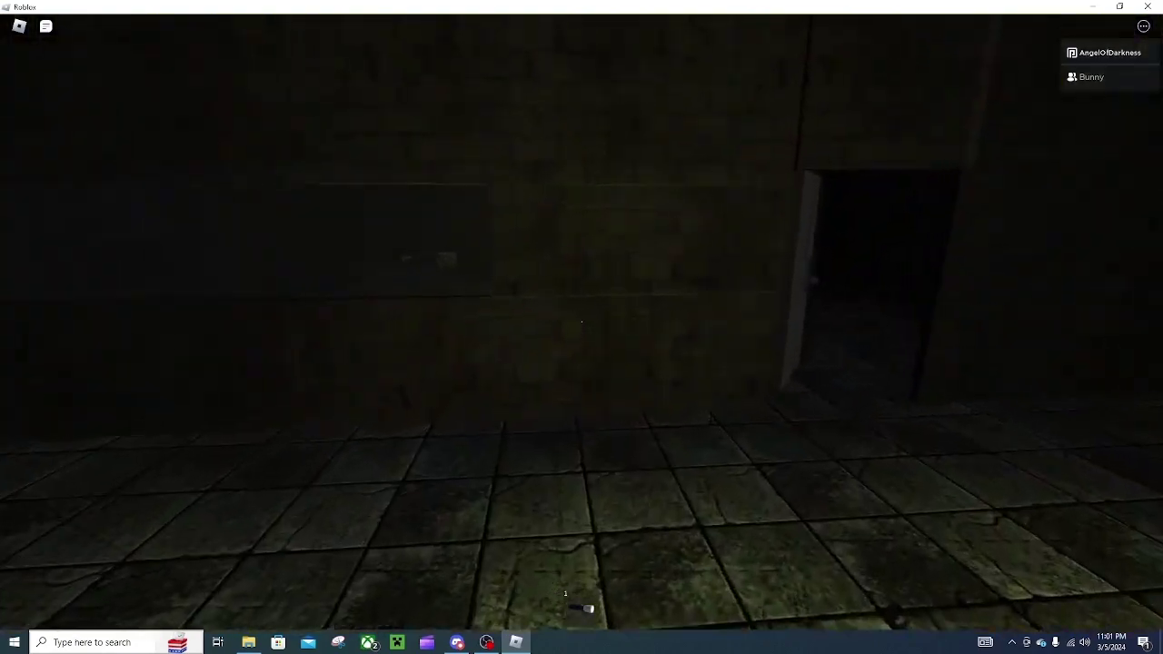
pyautogui.press('w')
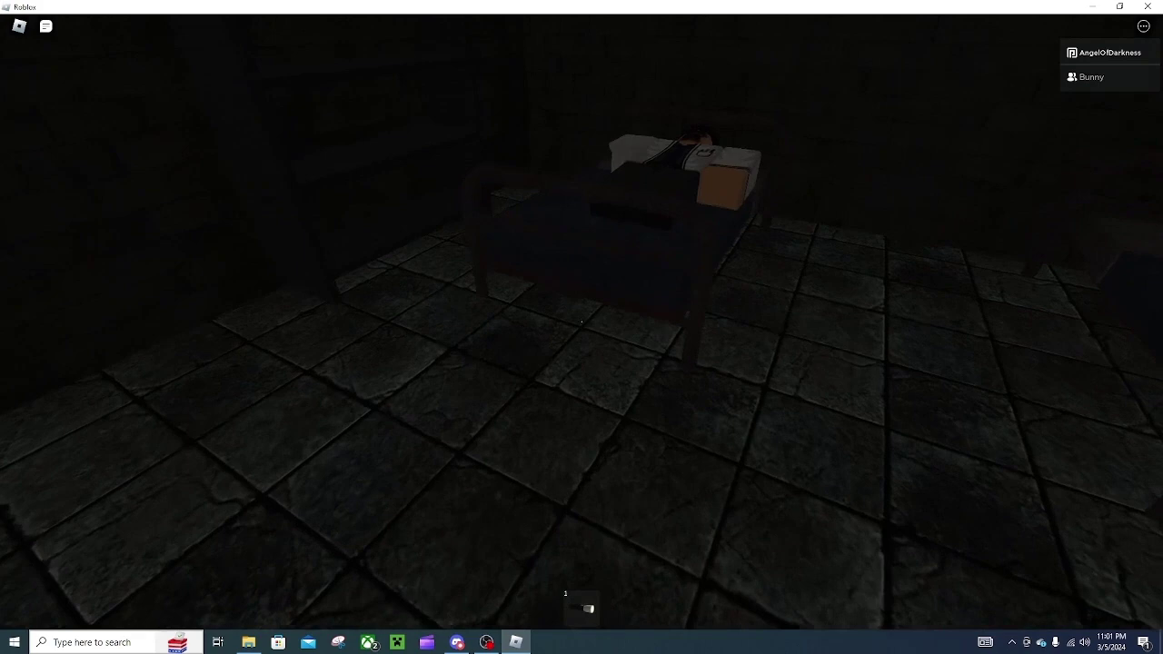
pyautogui.press('w')
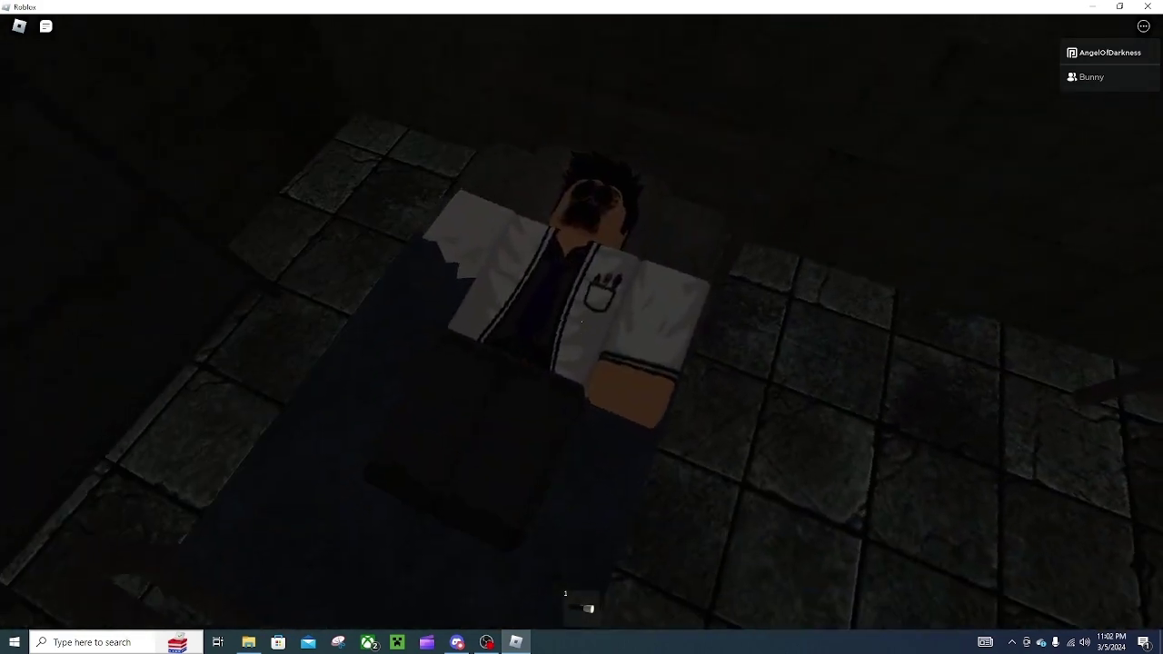
pyautogui.press('w')
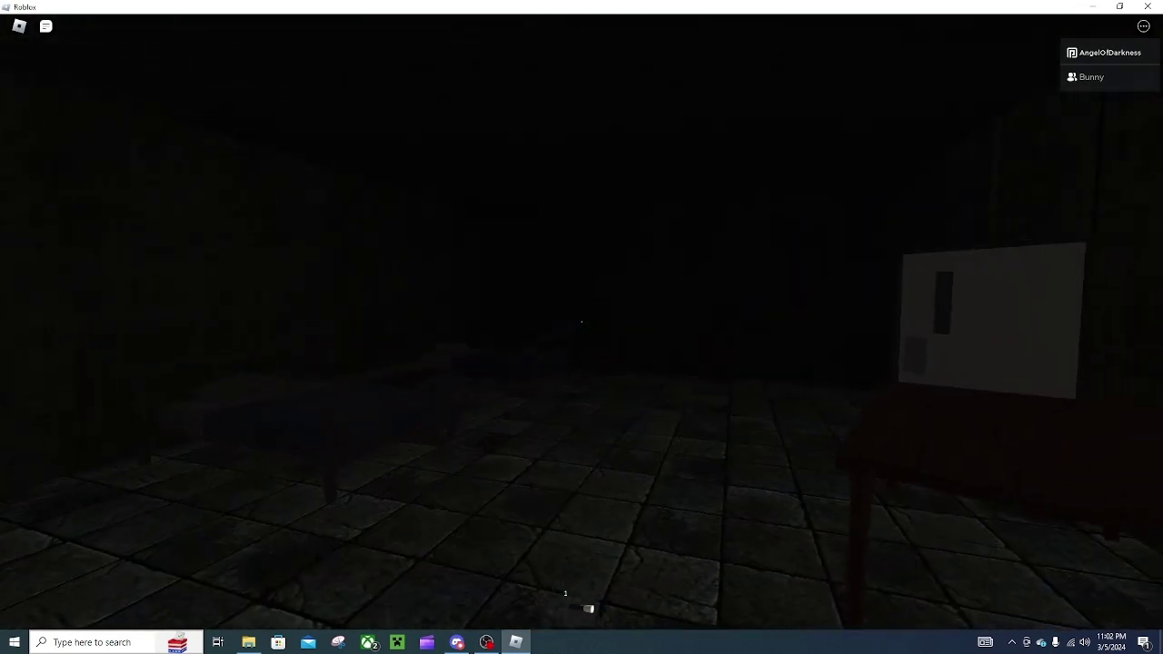
pyautogui.press('w')
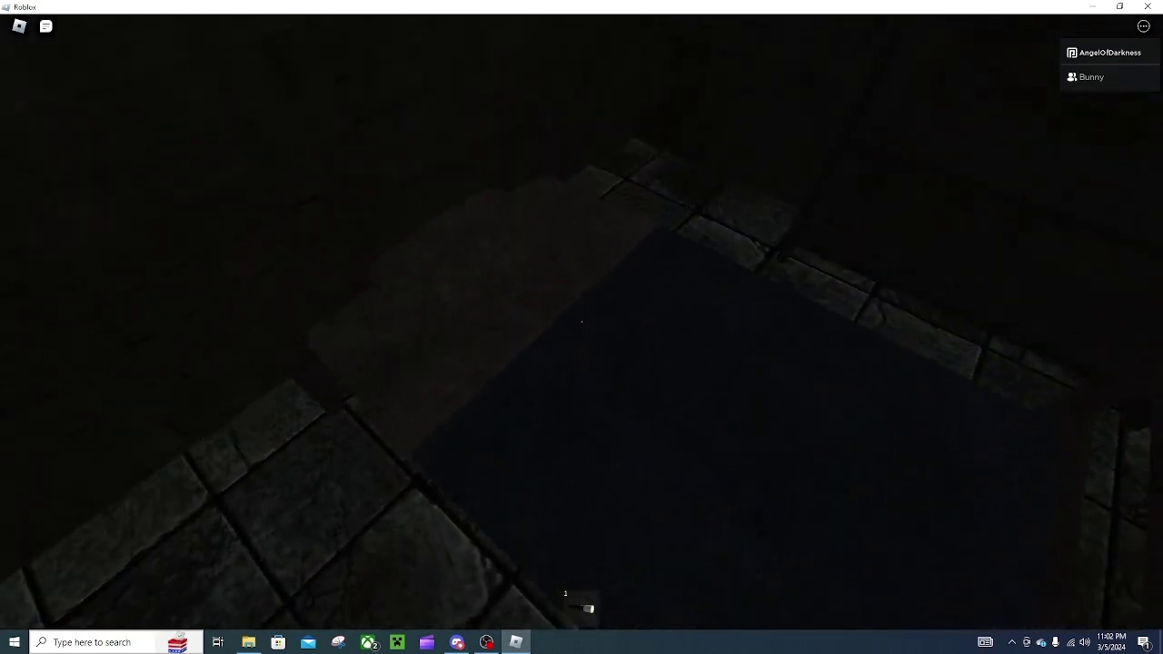
pyautogui.press('w')
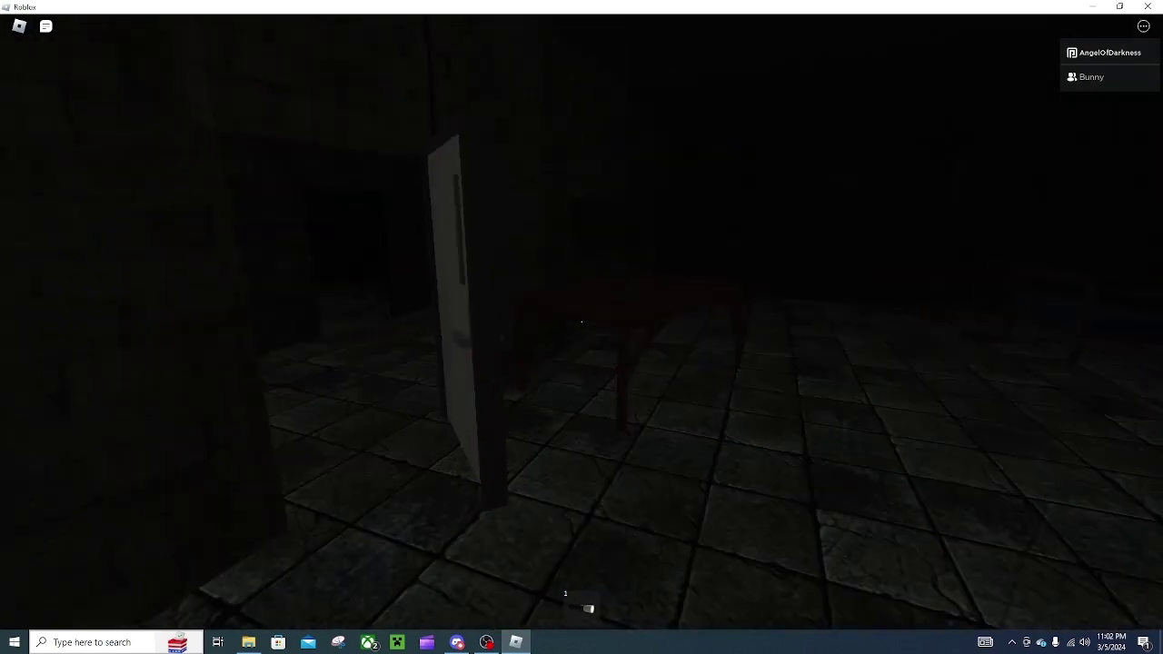
pyautogui.press('w')
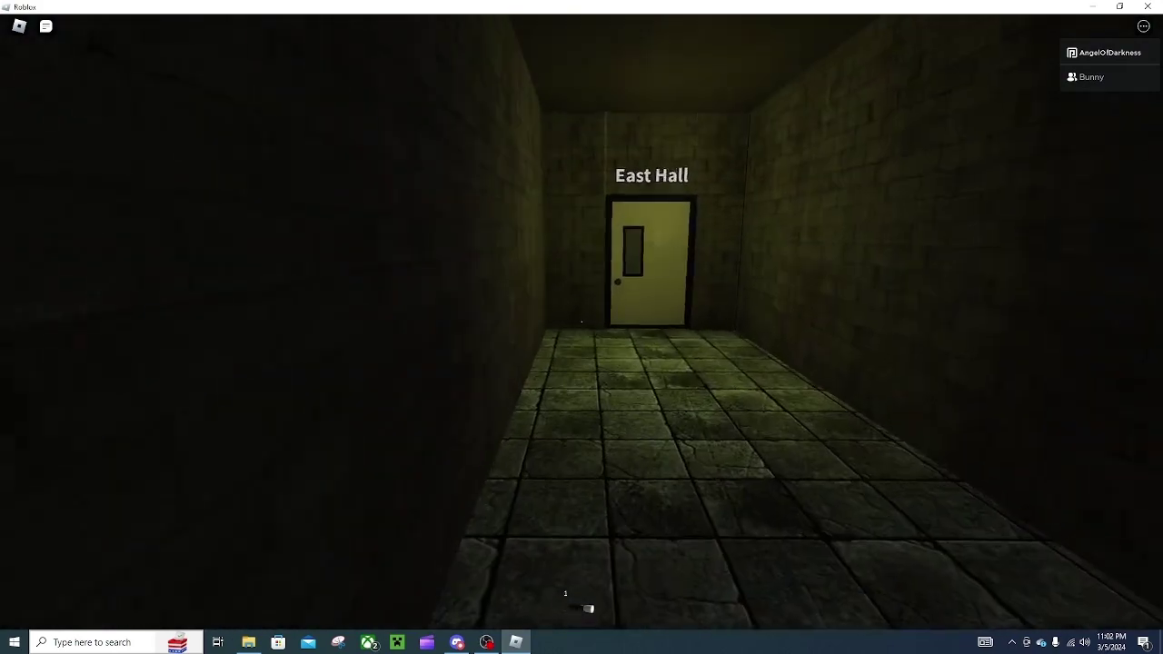
# Step: Recheck the East Hall door and look around the hallway toward Bunny at the Office door
pyautogui.press('w')
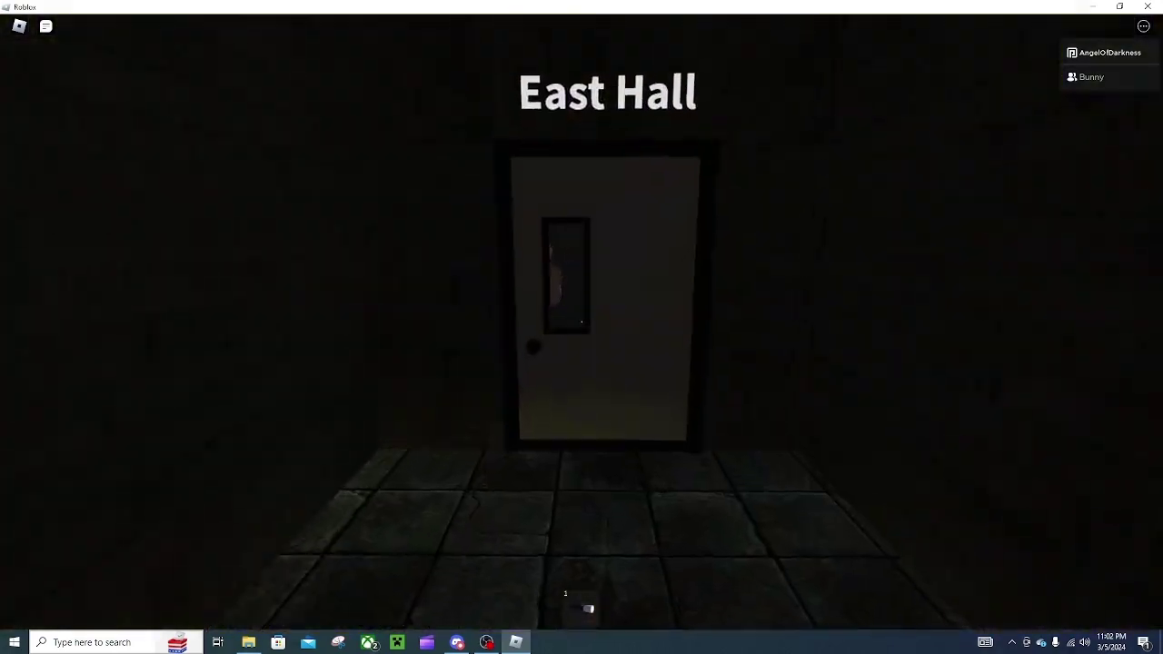
pyautogui.press('w')
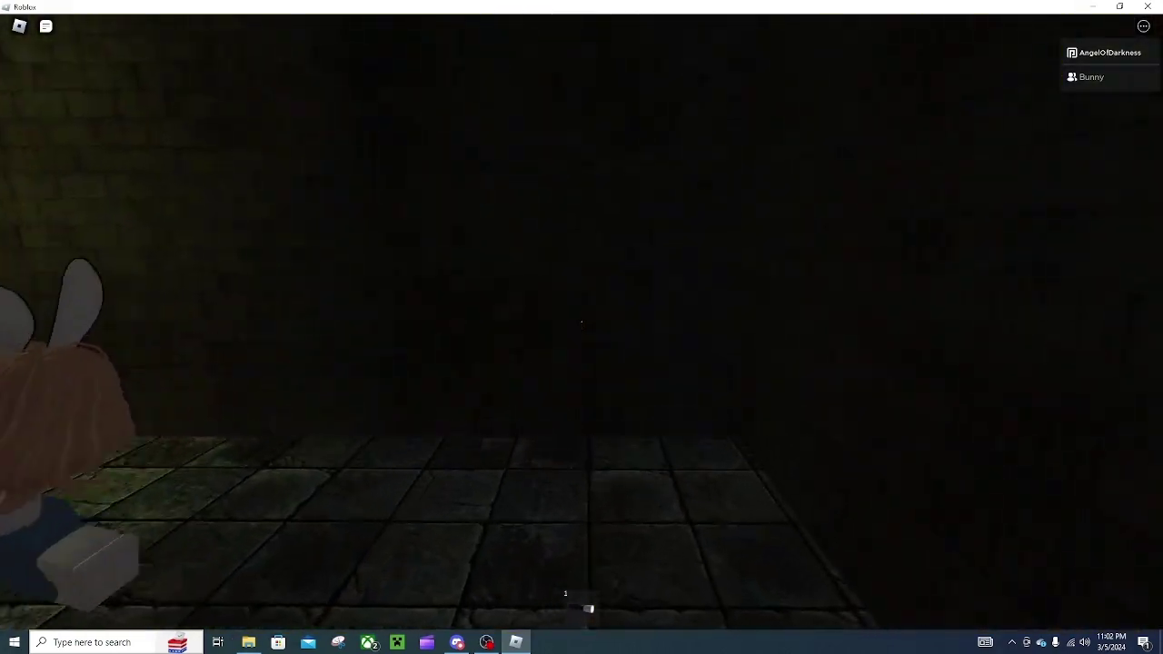
pyautogui.moveTo(581, 327); pyautogui.dragTo(364, 327)
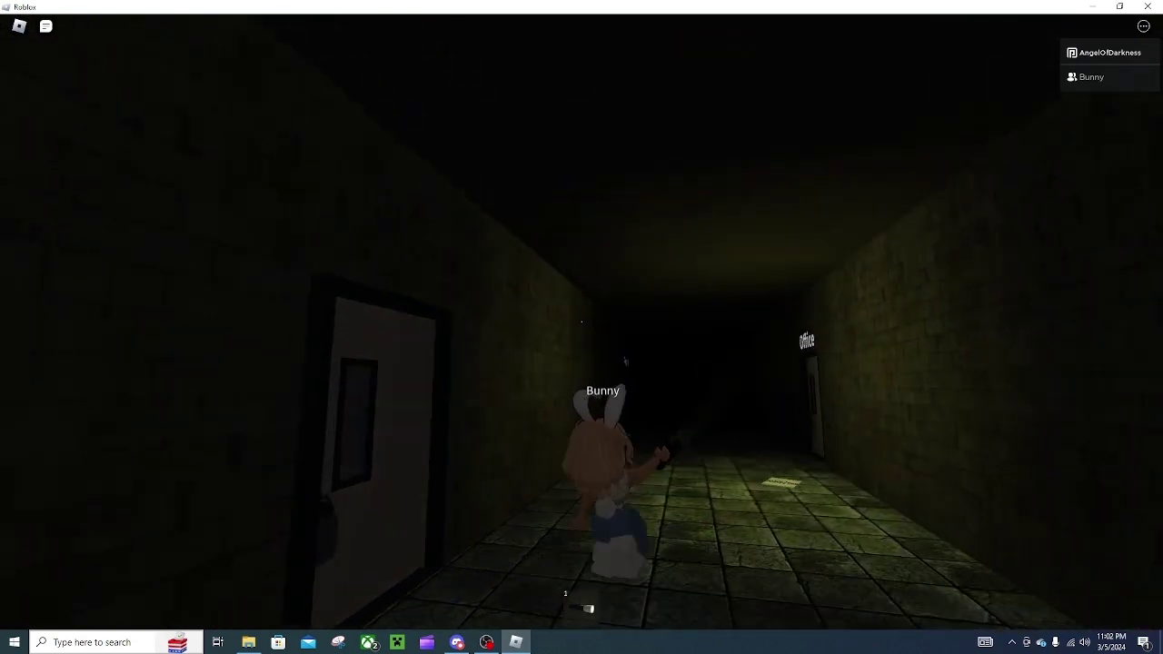
pyautogui.press('w')
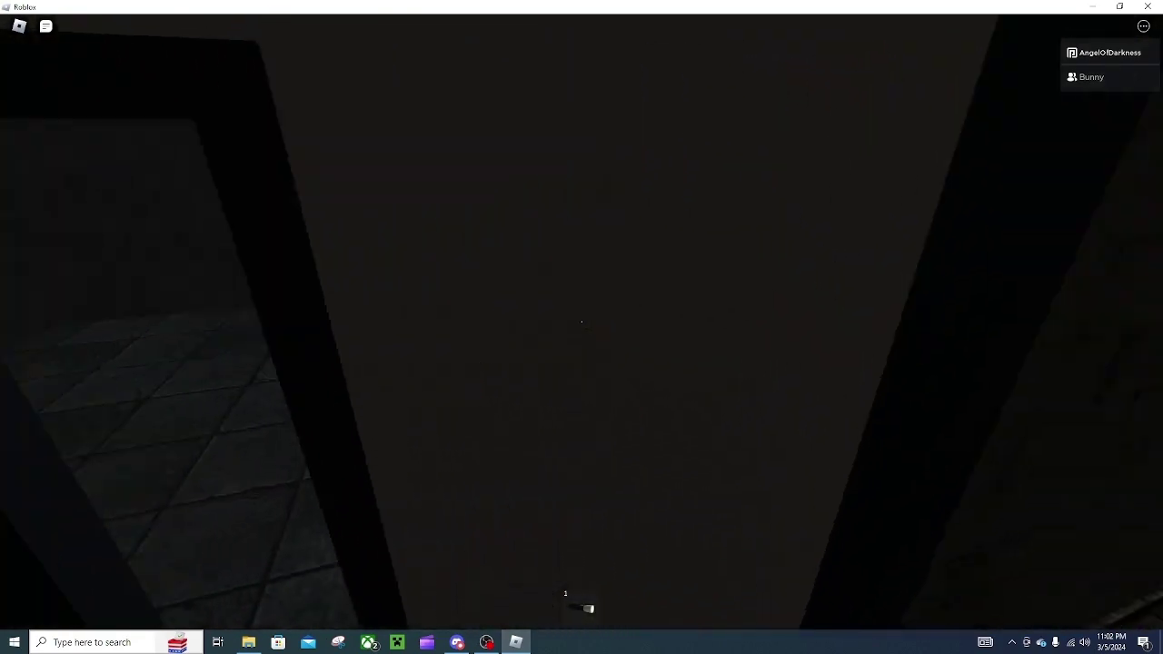
pyautogui.moveTo(581, 327); pyautogui.dragTo(338, 230)
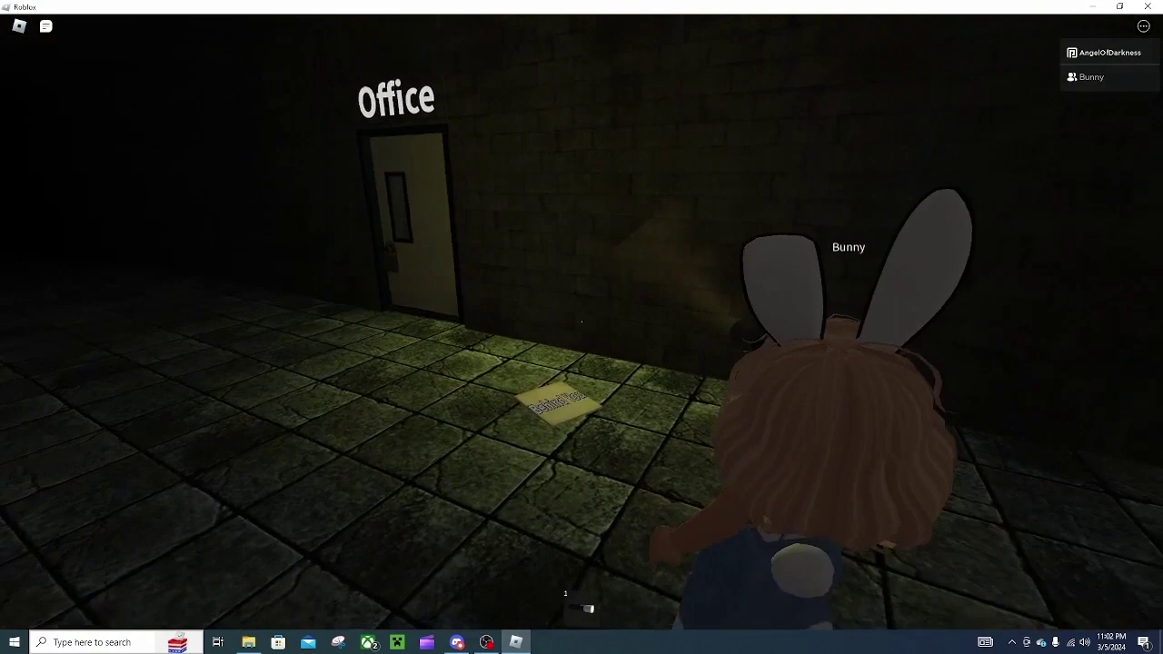
pyautogui.moveTo(581, 327); pyautogui.dragTo(817, 345)
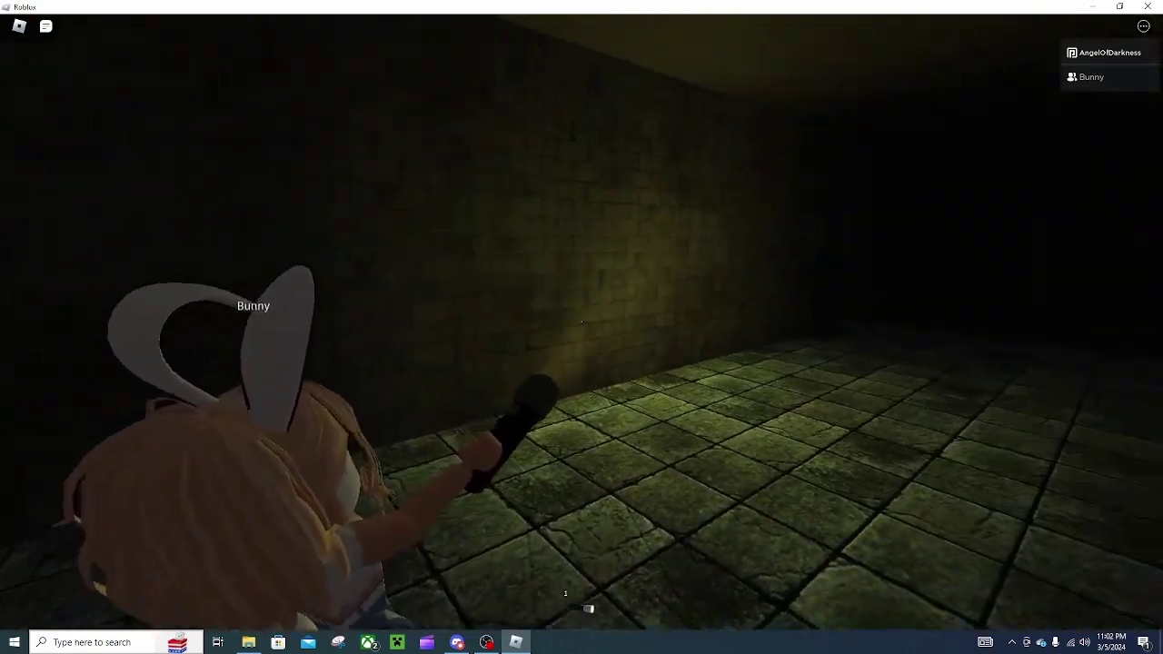
pyautogui.moveTo(581, 327); pyautogui.dragTo(363, 327)
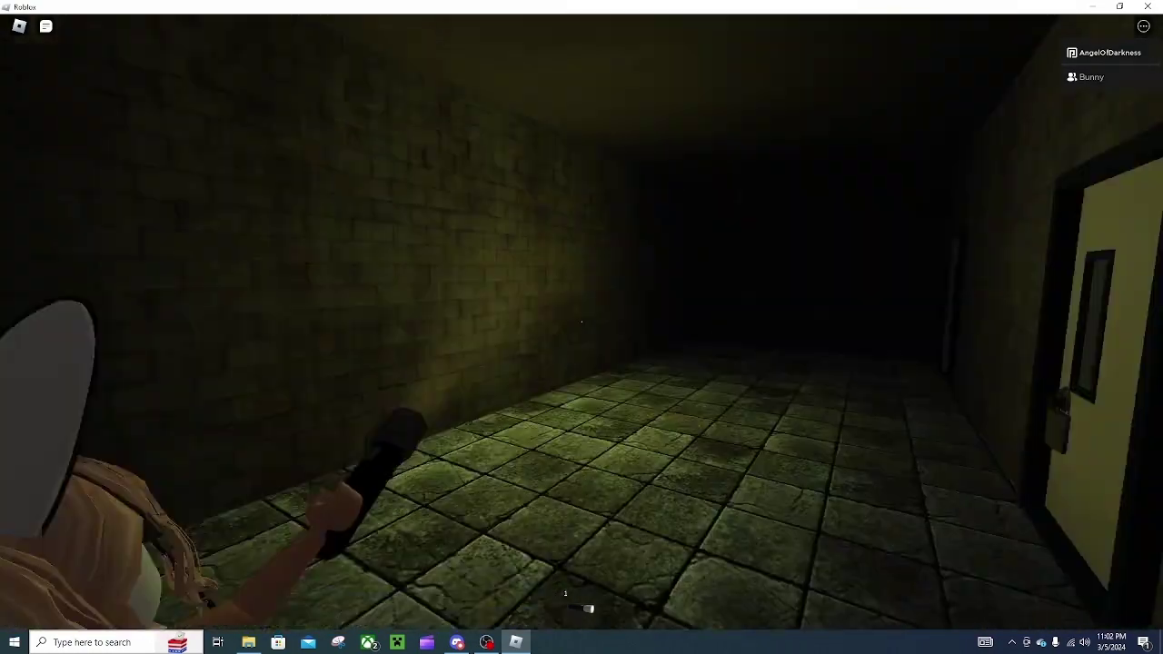
pyautogui.moveTo(581, 327); pyautogui.dragTo(817, 327)
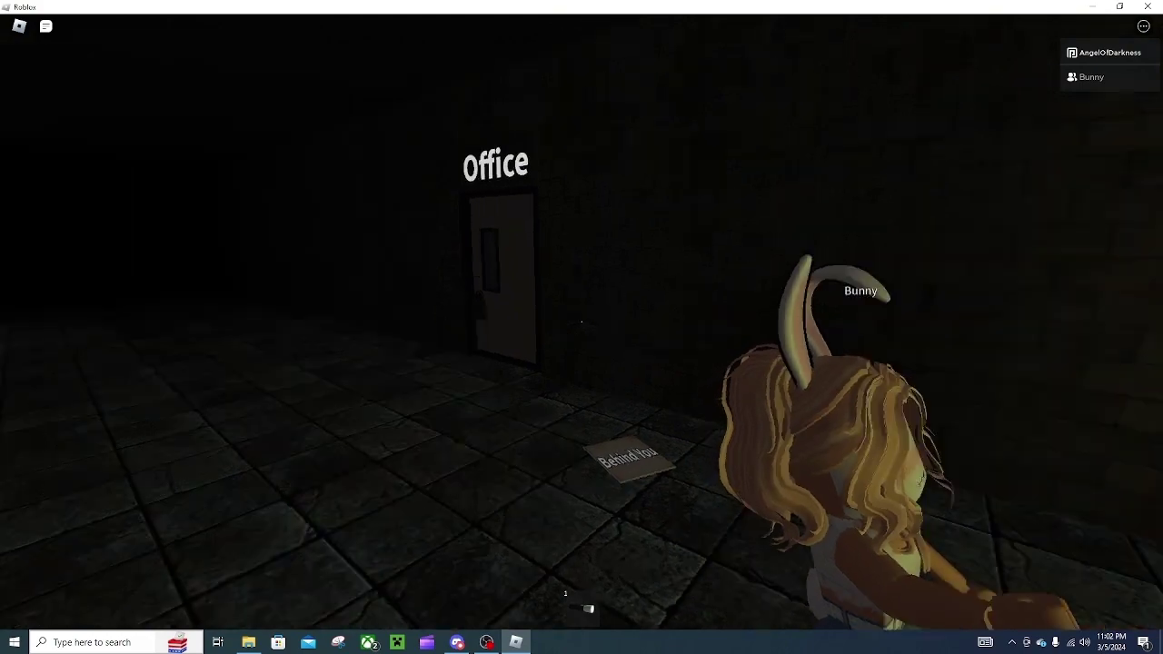
pyautogui.moveTo(581, 327); pyautogui.dragTo(817, 327)
# Step: Walk down the hallway, look back along the corridor, and face the Office door
pyautogui.press('w')
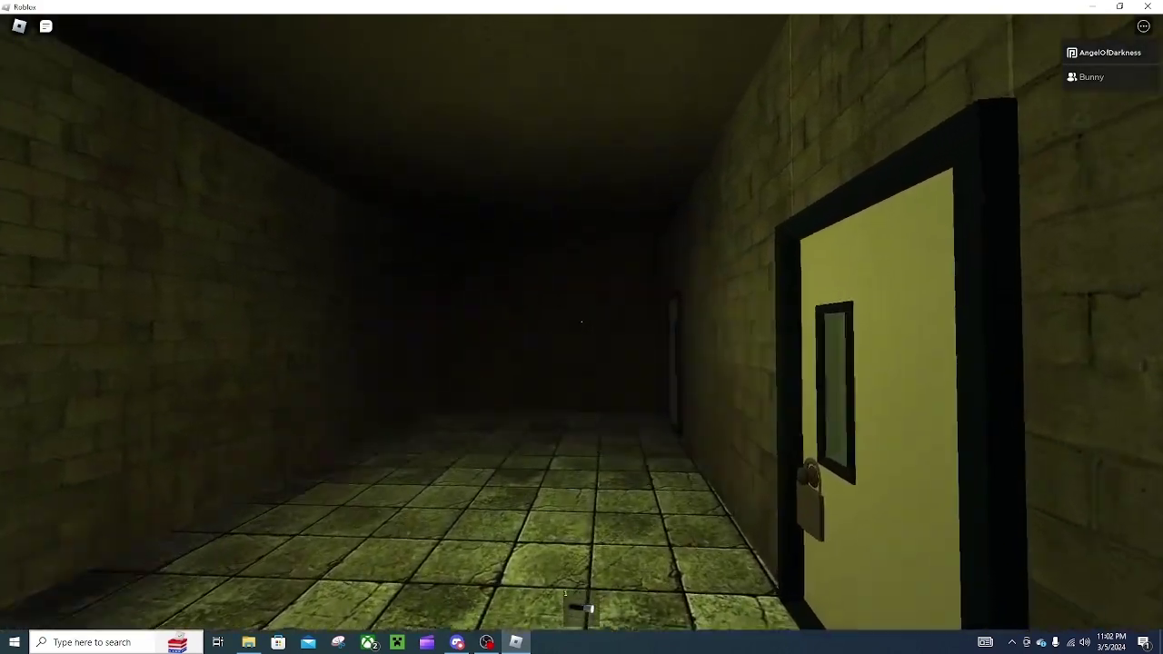
pyautogui.press('w')
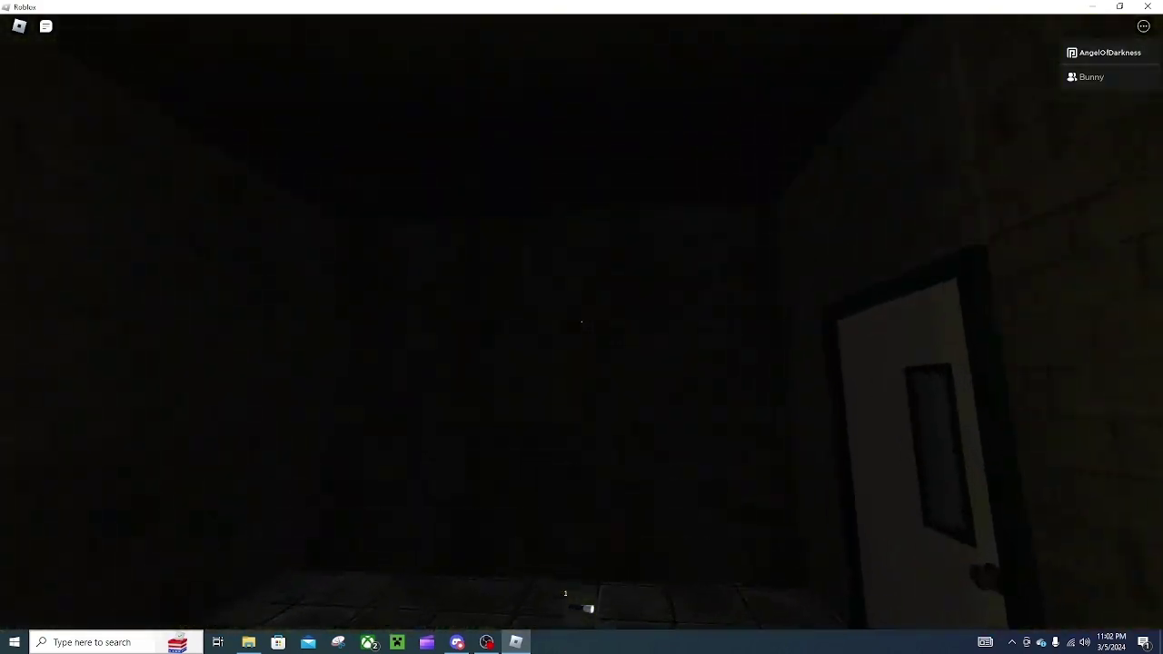
pyautogui.moveTo(581, 327); pyautogui.dragTo(908, 327)
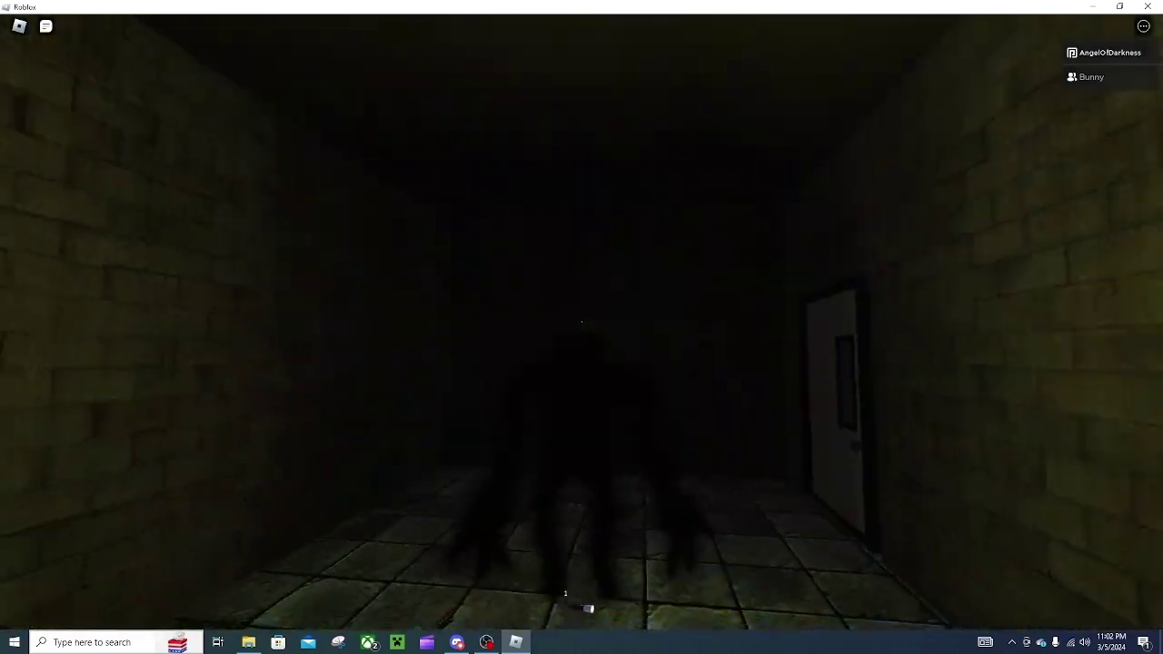
pyautogui.press('s')
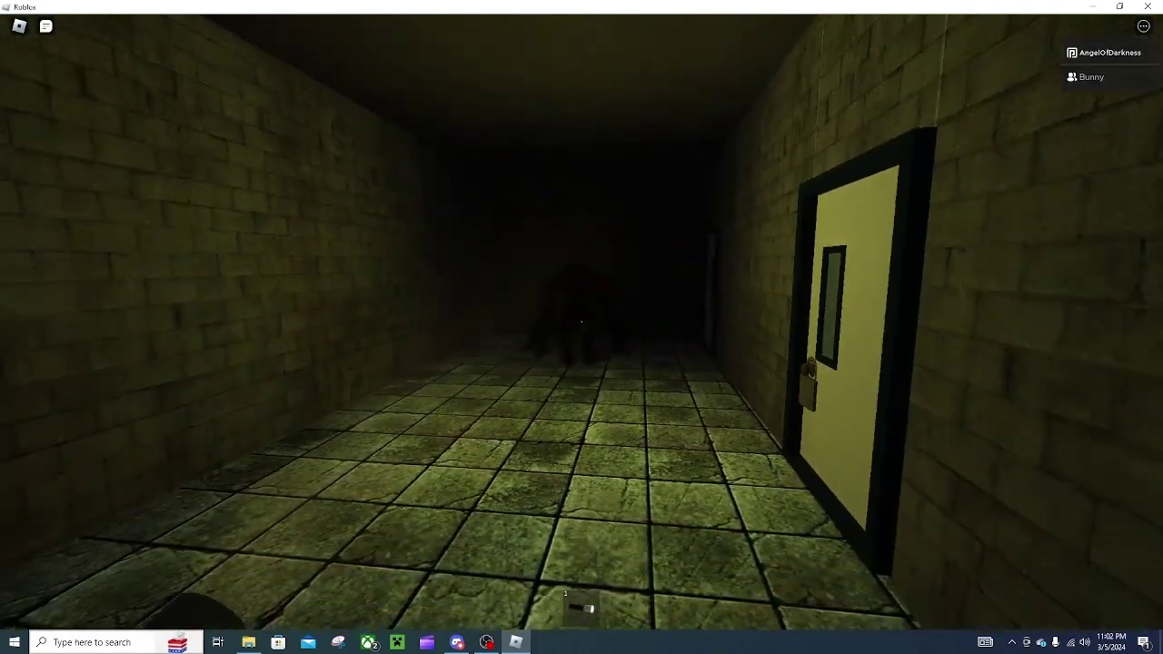
pyautogui.moveTo(582, 327); pyautogui.dragTo(909, 327)
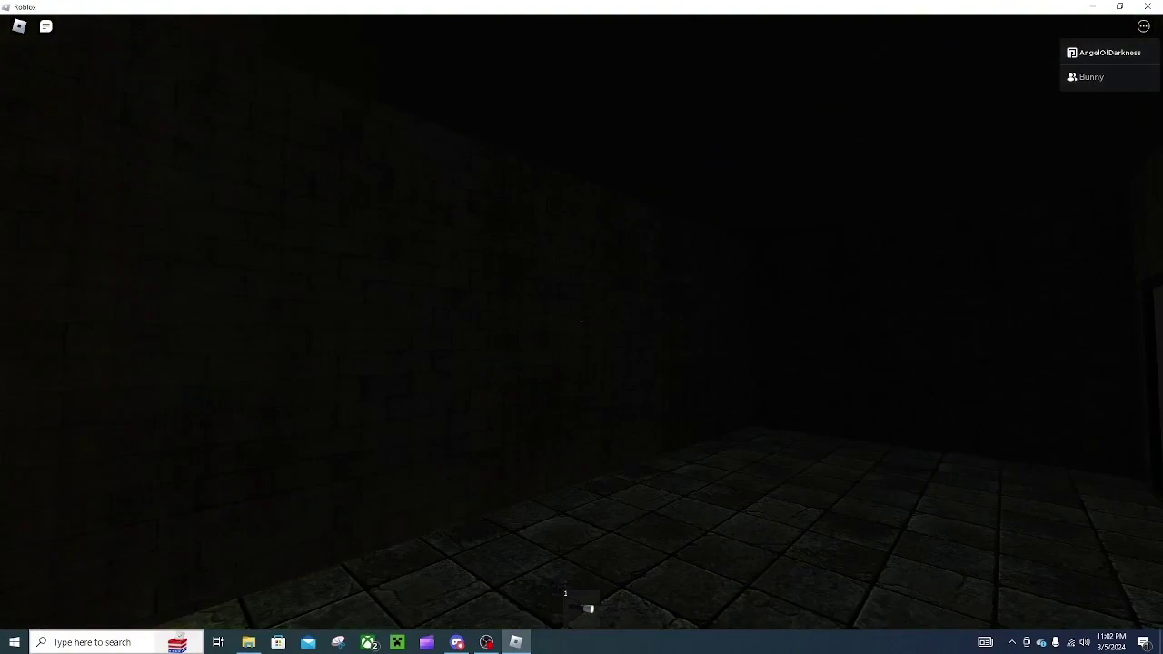
pyautogui.moveTo(581, 327); pyautogui.dragTo(381, 241)
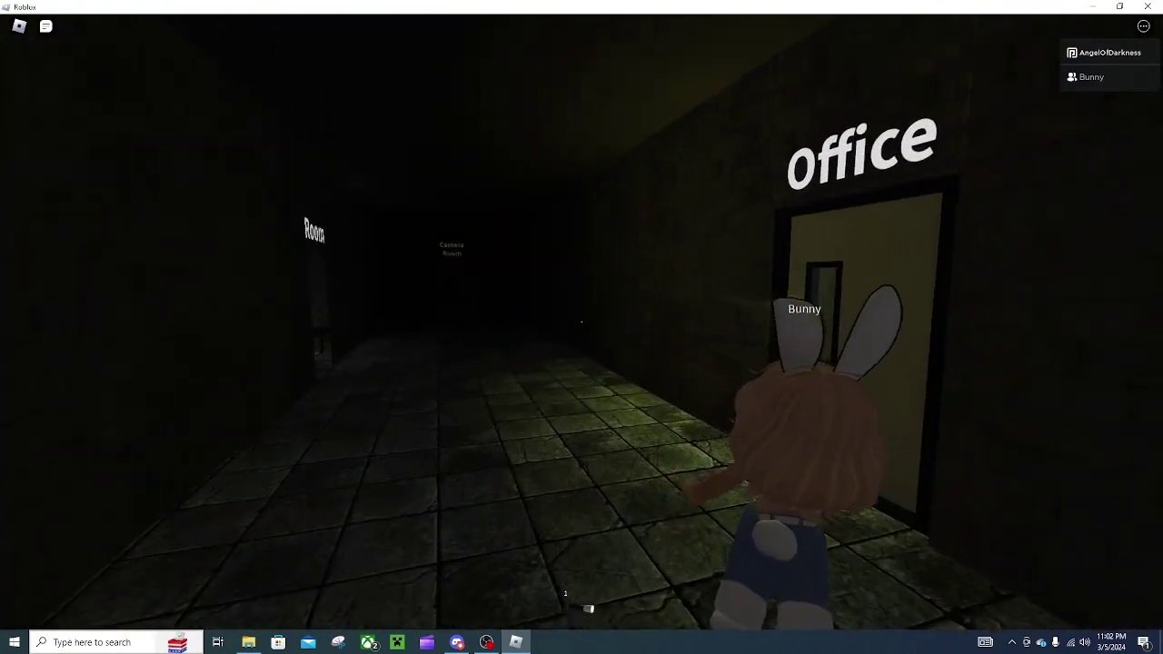
# Step: Walk into the room with the electric chair and search around it
pyautogui.moveTo(581, 327); pyautogui.dragTo(817, 327)
pyautogui.moveTo(581, 327); pyautogui.dragTo(363, 327)
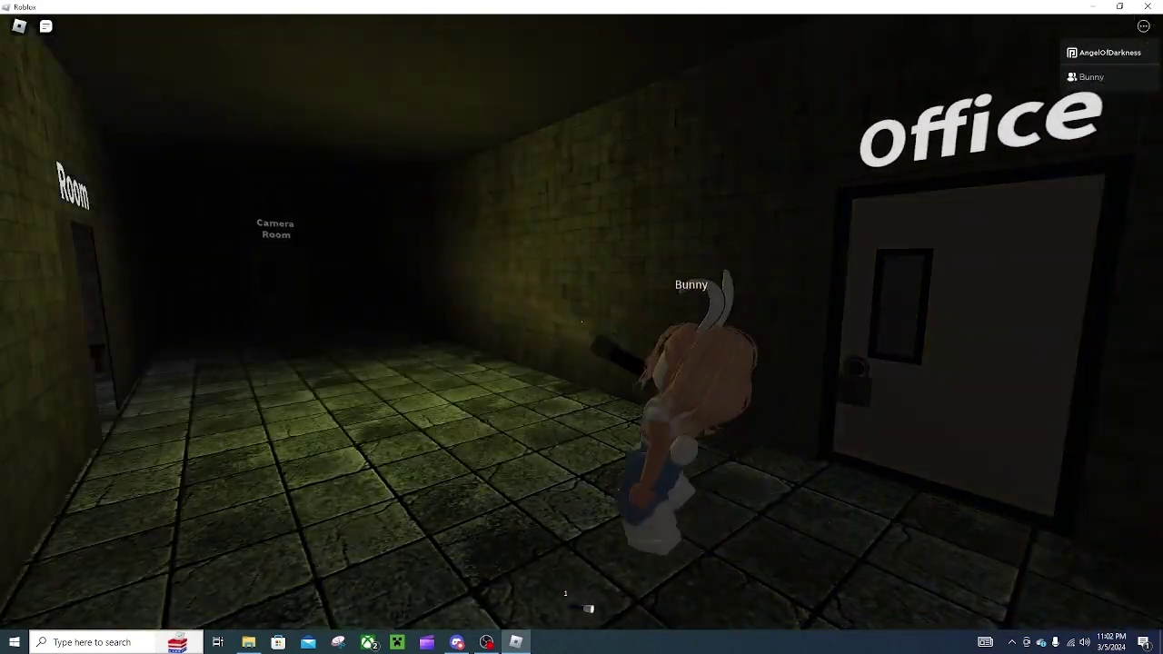
pyautogui.moveTo(582, 327)
pyautogui.mouseDown()
pyautogui.moveTo(409, 327)
pyautogui.moveTo(817, 327)
pyautogui.mouseUp()
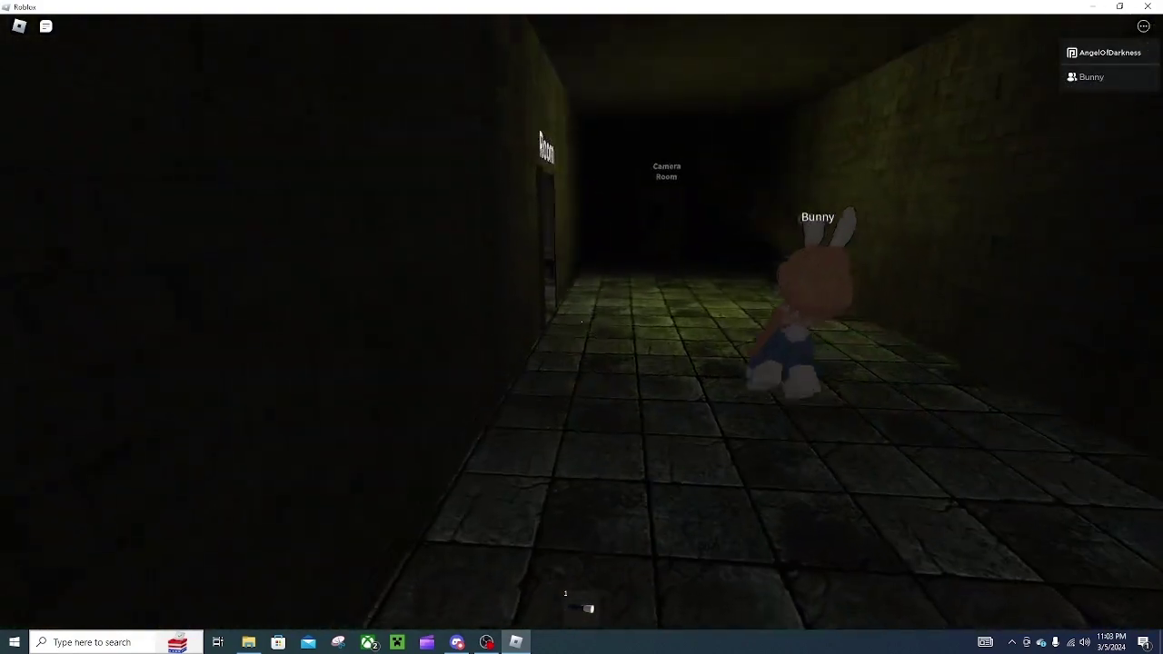
pyautogui.press('w')
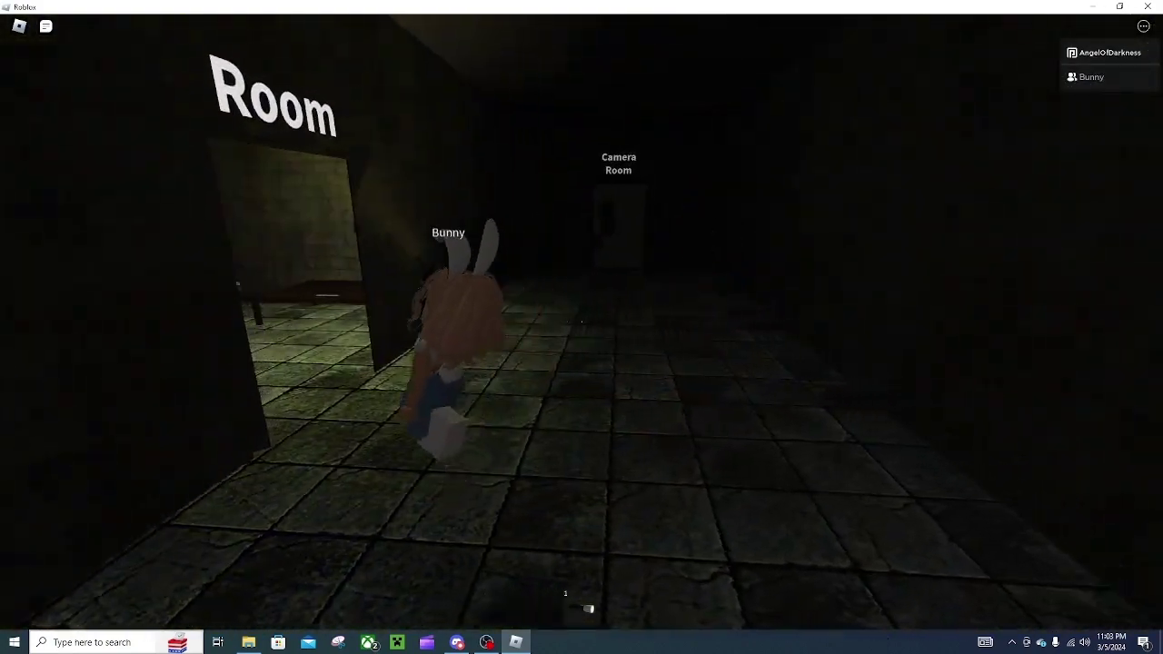
pyautogui.moveTo(581, 327); pyautogui.dragTo(727, 327)
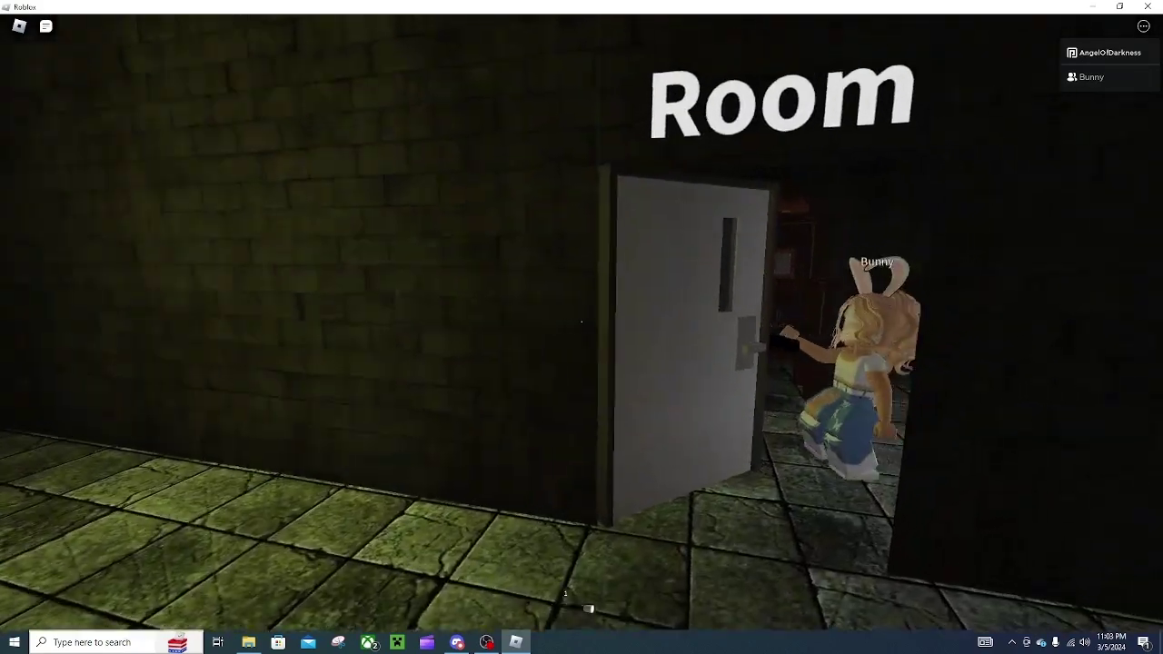
pyautogui.press('w')
pyautogui.press('w')
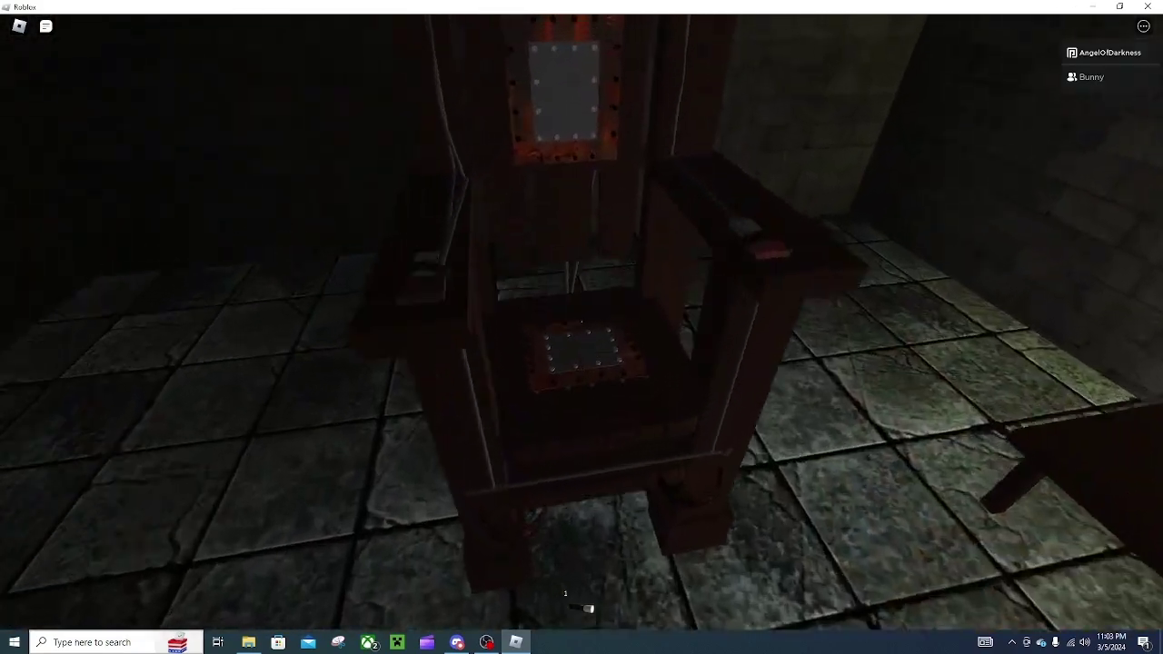
pyautogui.press('w')
pyautogui.moveTo(581, 327); pyautogui.dragTo(272, 327)
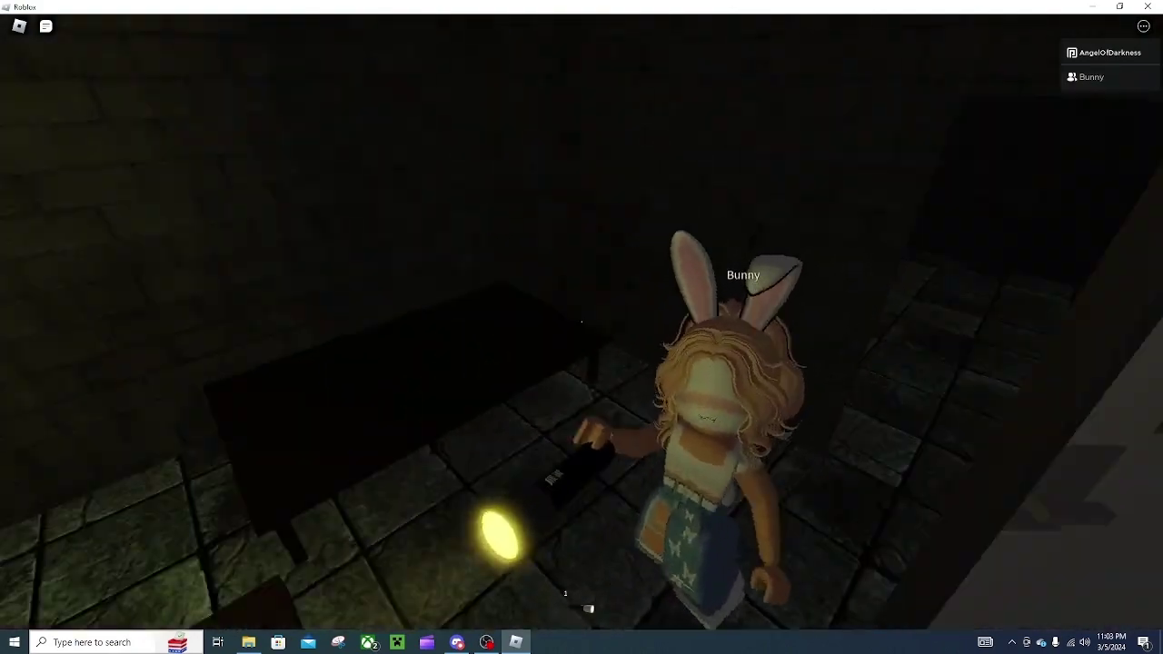
pyautogui.moveTo(582, 327); pyautogui.dragTo(273, 327)
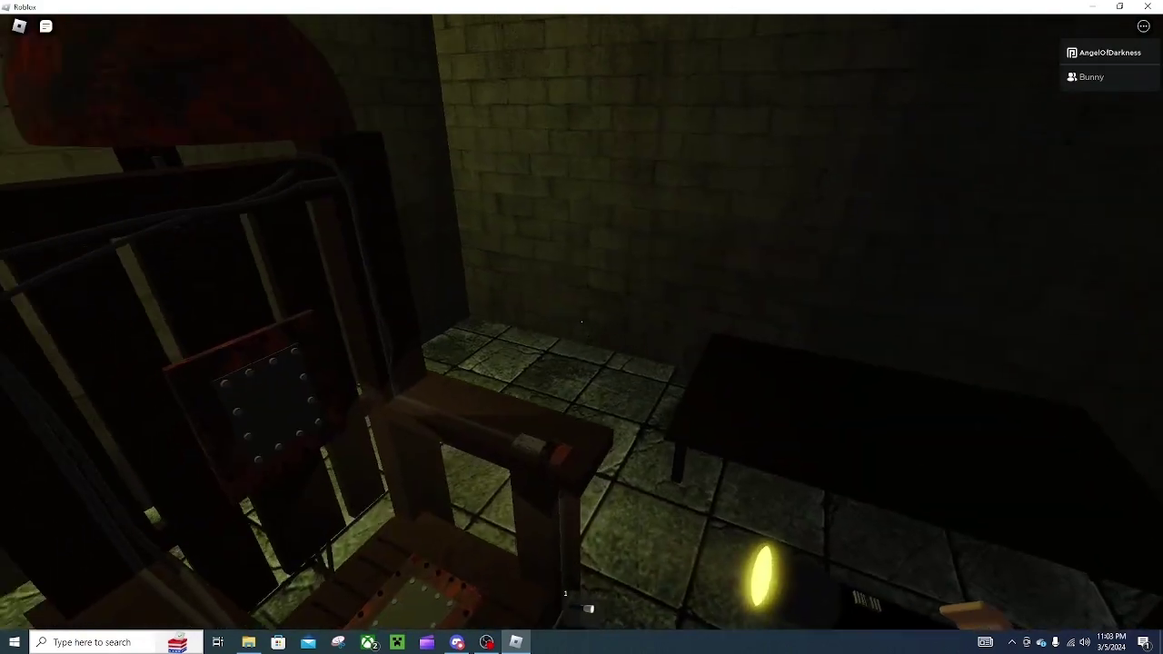
pyautogui.moveTo(581, 327)
pyautogui.mouseDown()
pyautogui.moveTo(636, 454)
pyautogui.moveTo(363, 272)
pyautogui.moveTo(363, 327)
pyautogui.moveTo(727, 364)
pyautogui.mouseUp()
# Step: Walk out to the padlocked Camera Room door and peer through its window
pyautogui.press('w')
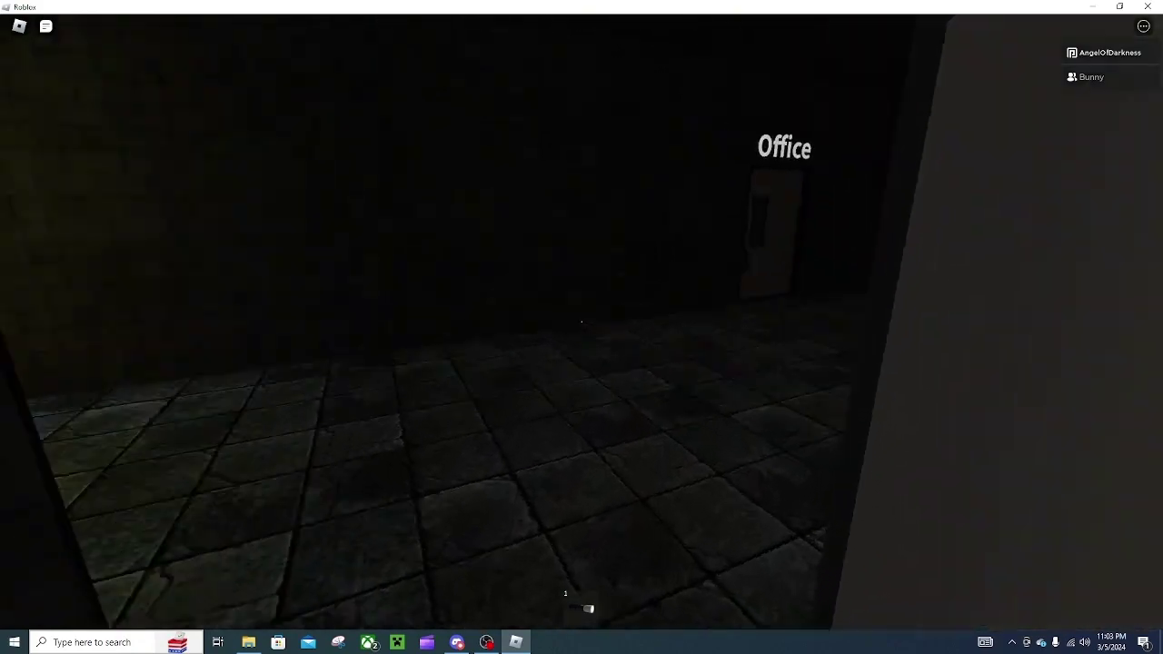
pyautogui.moveTo(582, 327); pyautogui.dragTo(363, 327)
pyautogui.moveTo(581, 327); pyautogui.dragTo(363, 327)
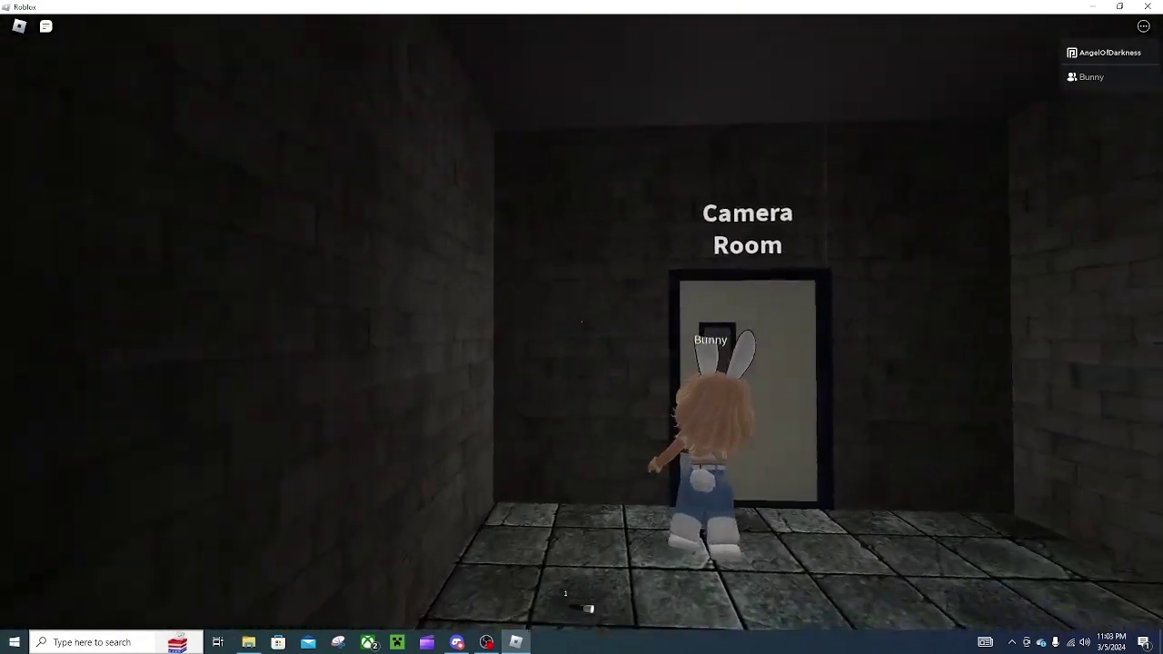
pyautogui.press('w')
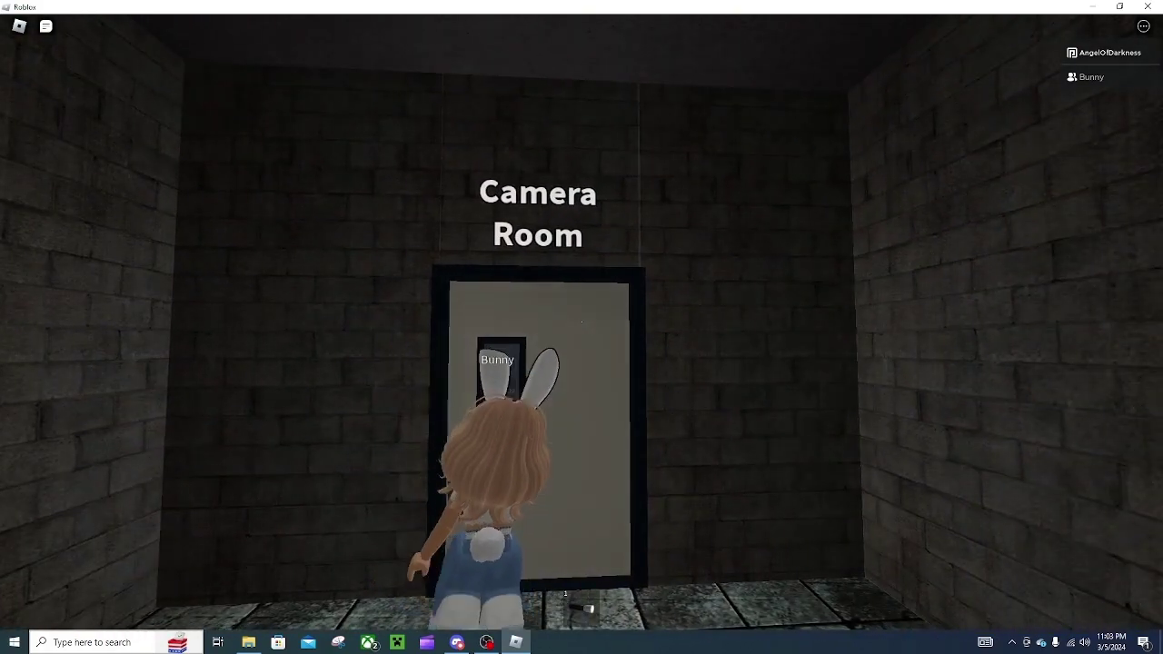
pyautogui.press('w')
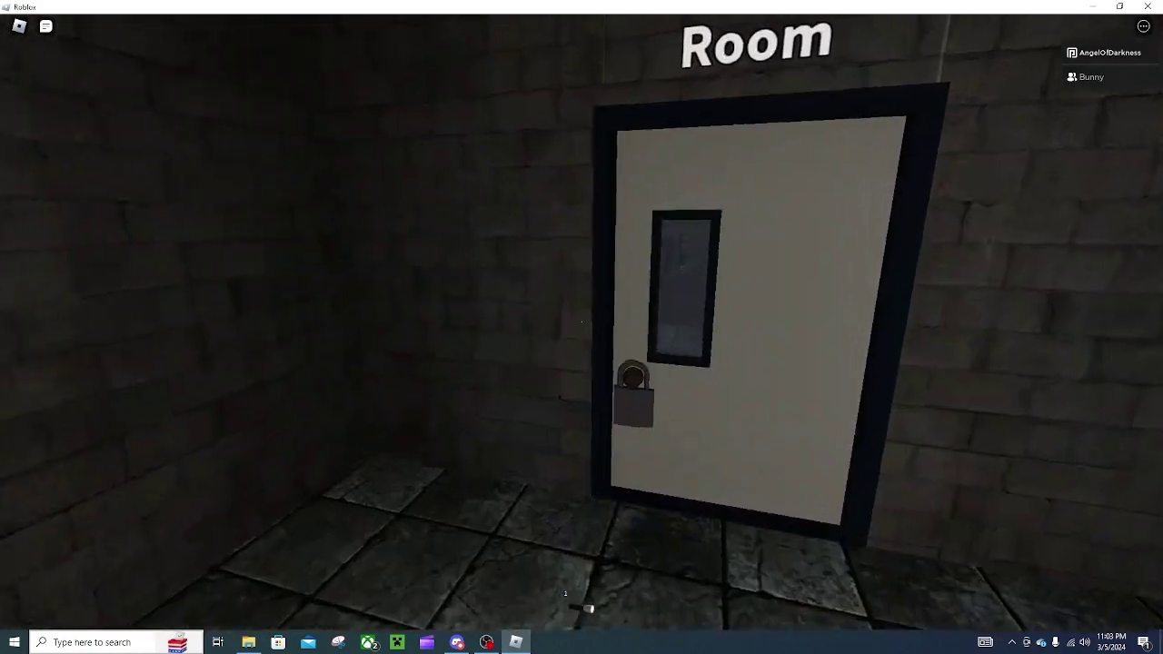
pyautogui.moveTo(582, 327); pyautogui.dragTo(581, 272)
# Step: Walk back into the Office and pick up the Keycard from the table
pyautogui.press('s')
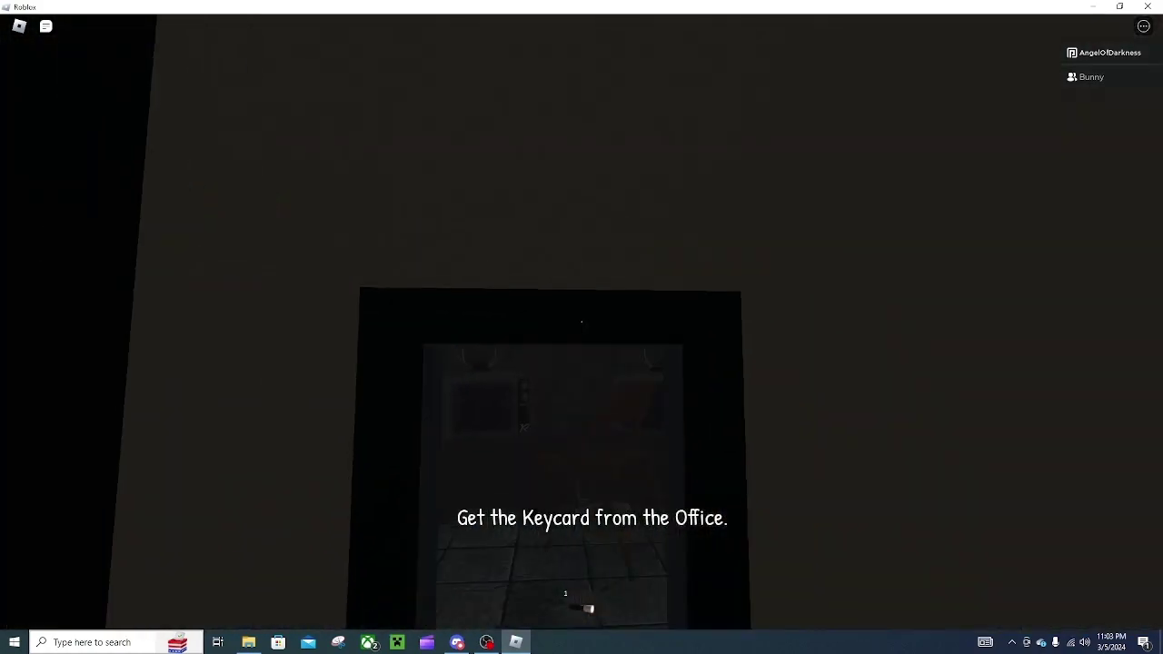
pyautogui.moveTo(581, 327); pyautogui.dragTo(182, 327)
pyautogui.press('w')
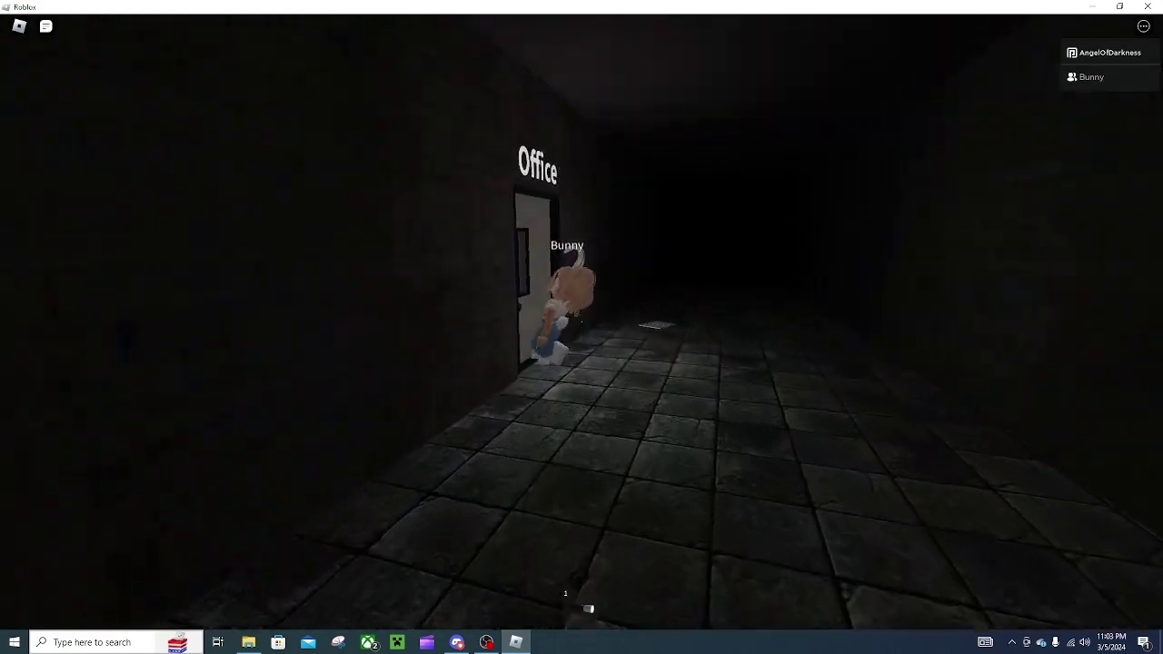
pyautogui.press('w')
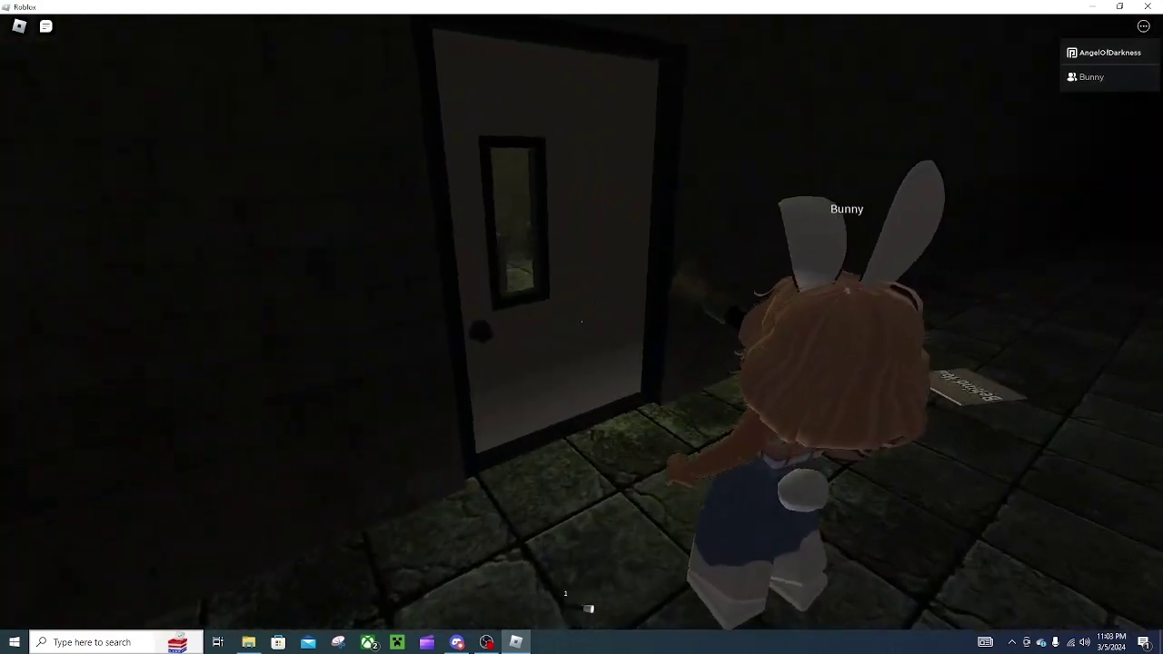
pyautogui.press('w')
pyautogui.moveTo(582, 327); pyautogui.dragTo(581, 454)
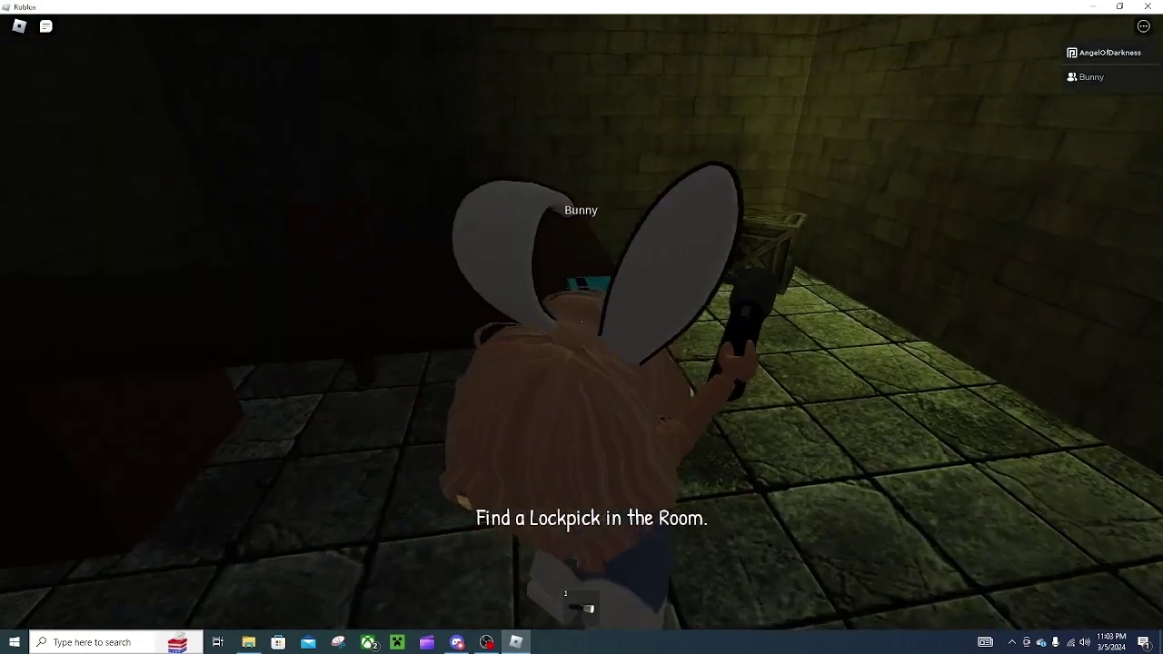
pyautogui.moveTo(581, 363); pyautogui.dragTo(690, 309)
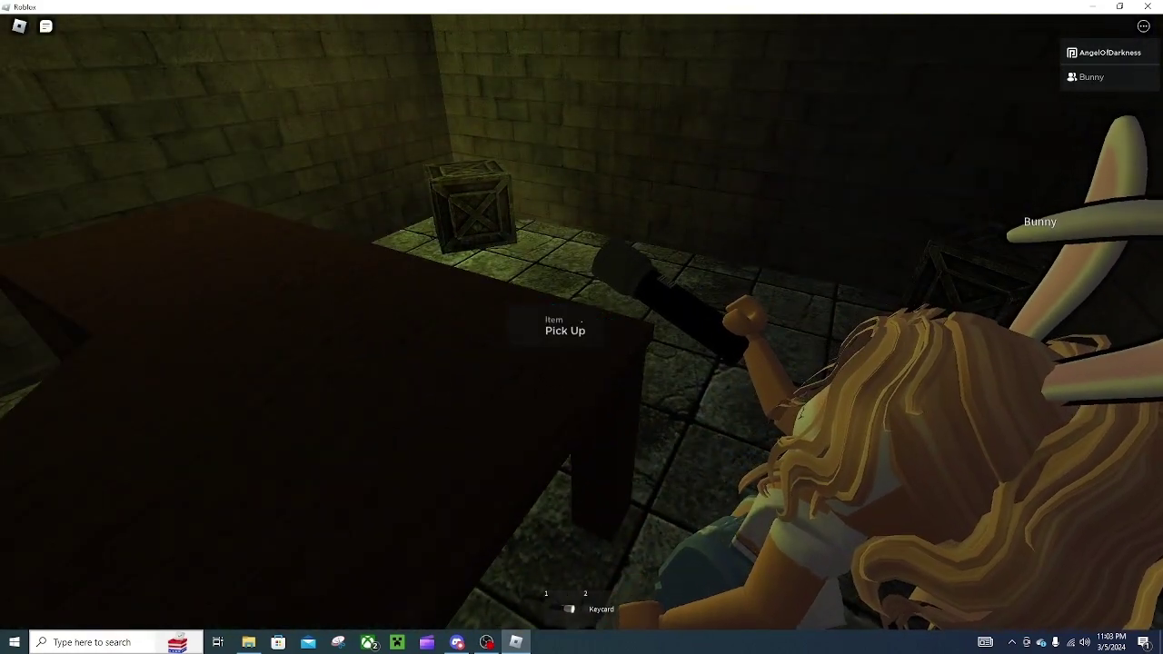
pyautogui.press('e')
# Step: Carry the Keycard out of the dark Office toward the hallway
pyautogui.moveTo(582, 327); pyautogui.dragTo(272, 272)
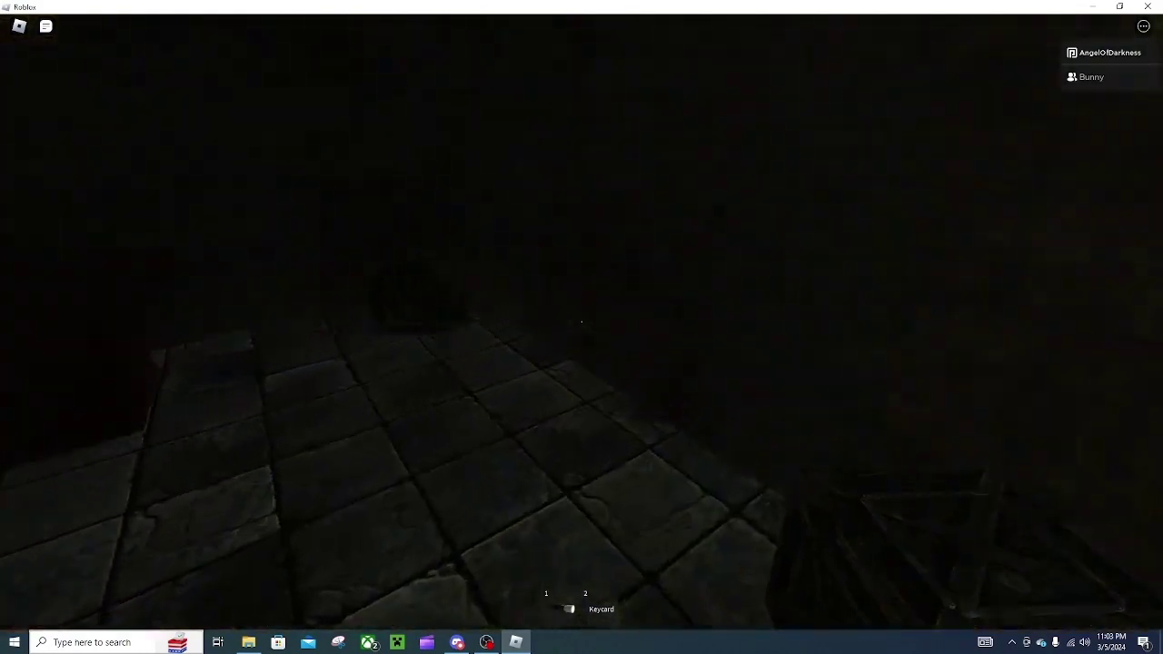
pyautogui.moveTo(582, 327); pyautogui.dragTo(363, 273)
pyautogui.moveTo(582, 327); pyautogui.dragTo(727, 309)
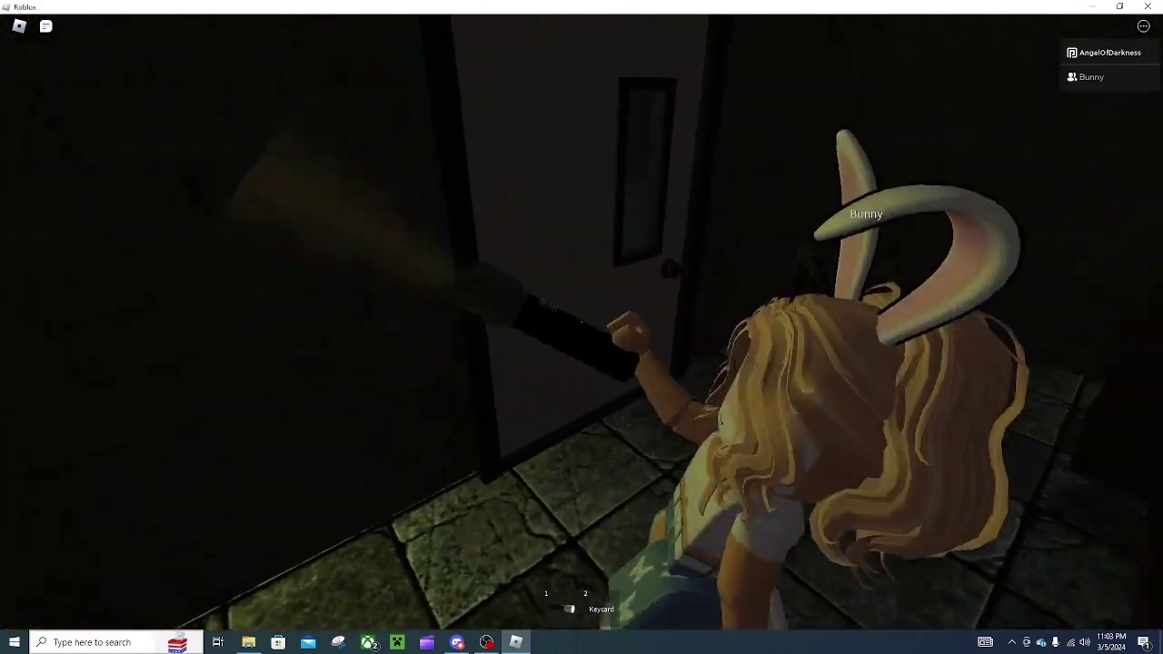
pyautogui.scroll(5, 581, 327)
pyautogui.moveTo(581, 327); pyautogui.dragTo(273, 327)
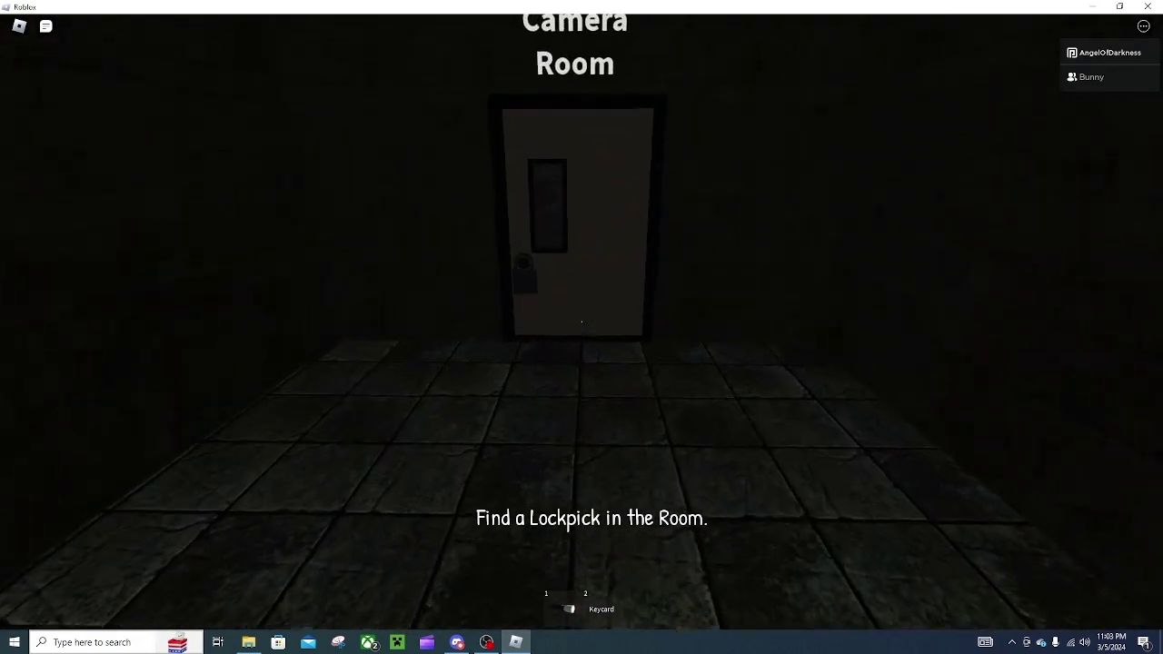
# Step: Unlock the Camera Room with the Keycard and check the TVs and red chair
pyautogui.press('f')
pyautogui.press('w')
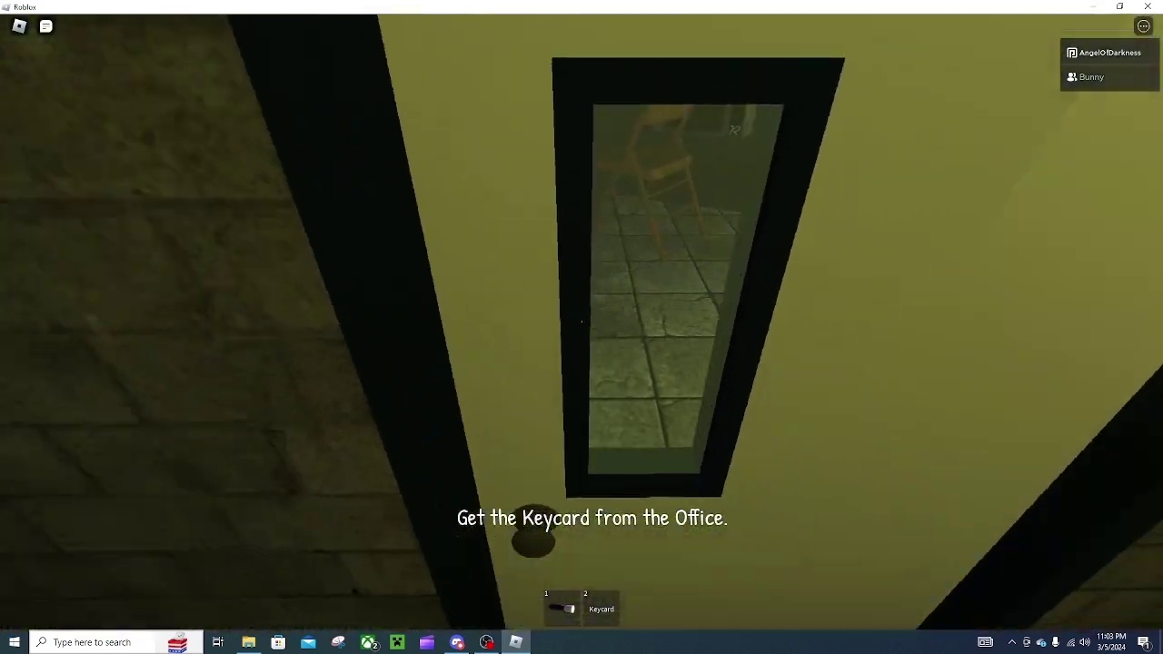
pyautogui.press('w')
pyautogui.moveTo(582, 364); pyautogui.dragTo(581, 181)
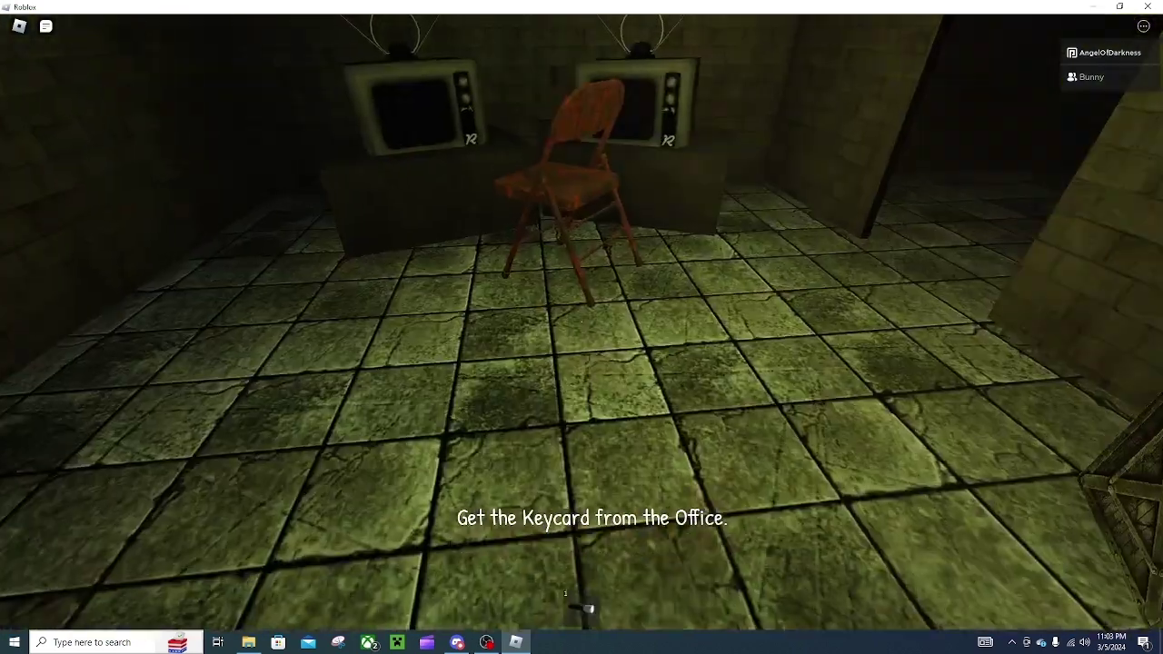
pyautogui.press('w')
pyautogui.click(582, 363)
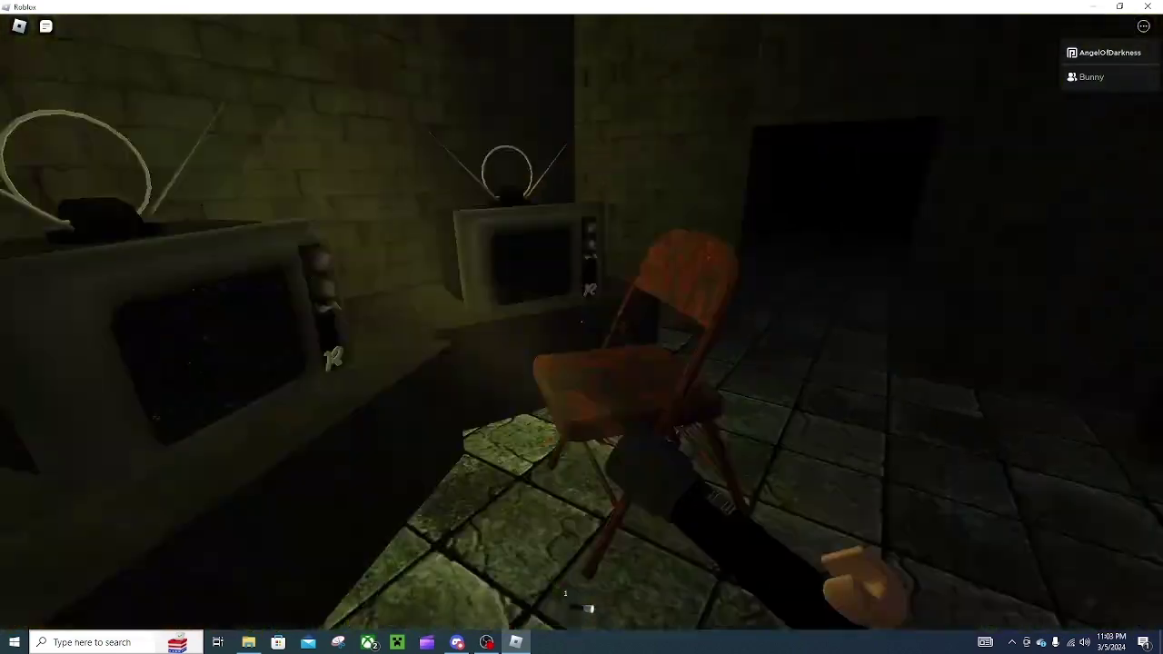
# Step: Follow the companion to the doorway of the corridor toward the Bathroom
pyautogui.moveTo(581, 327); pyautogui.dragTo(364, 327)
pyautogui.press('s')
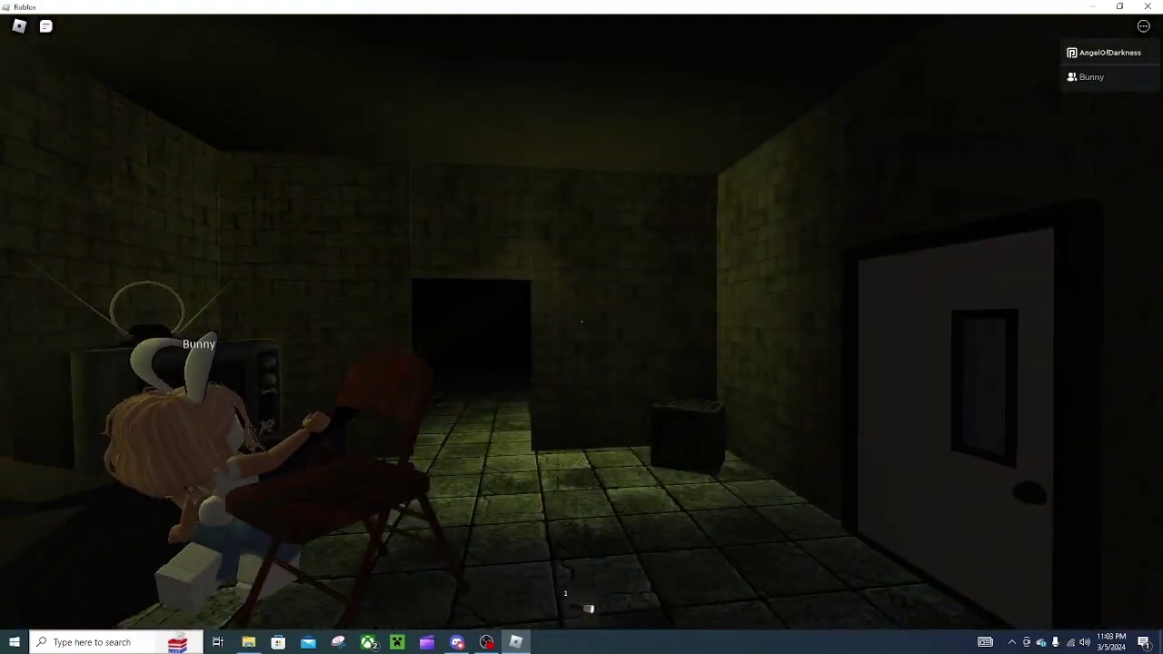
pyautogui.moveTo(581, 327); pyautogui.dragTo(455, 327)
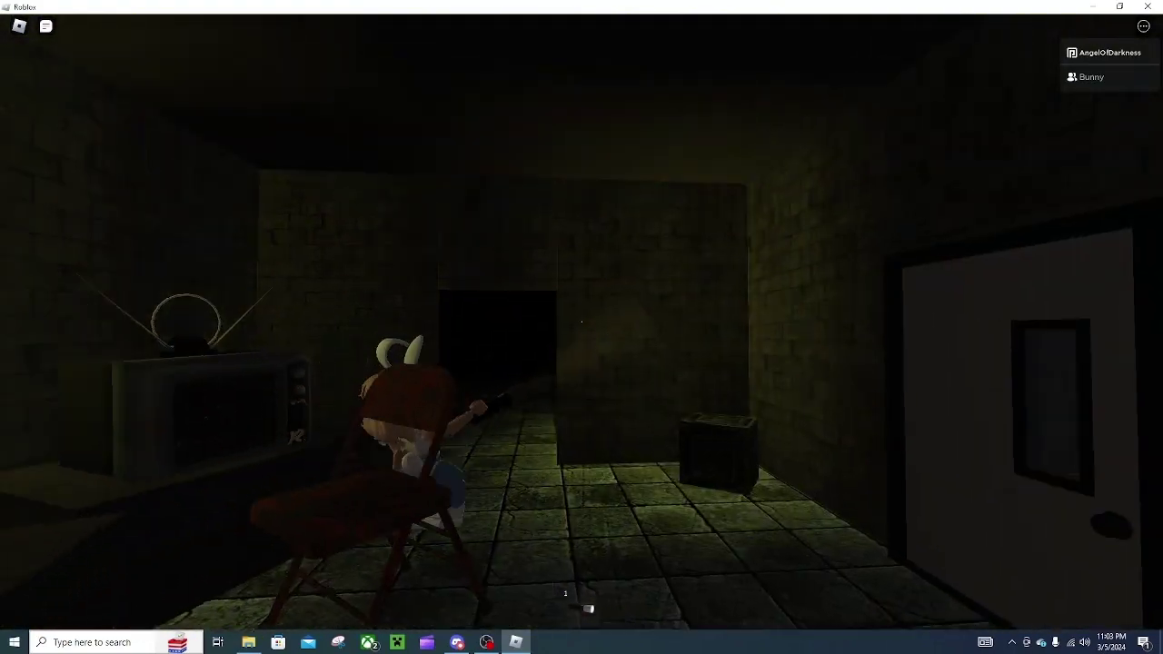
pyautogui.moveTo(581, 326); pyautogui.dragTo(490, 327)
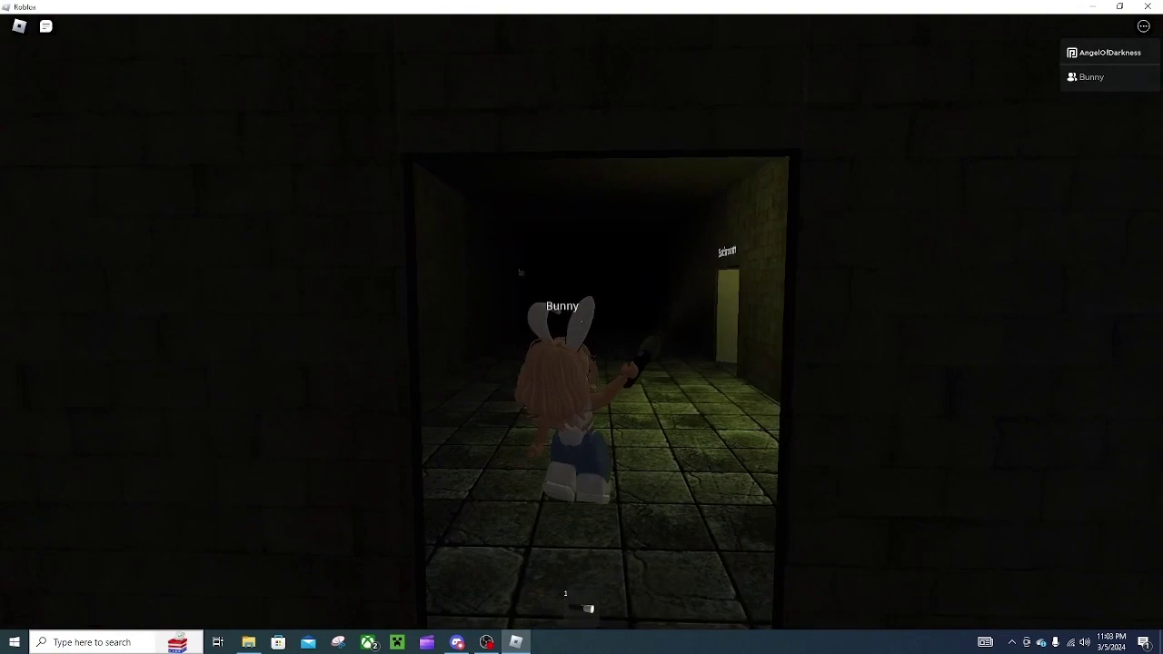
# Step: Follow Bunny through the corridor into the tiled Bathroom and look at the floor
pyautogui.press('w')
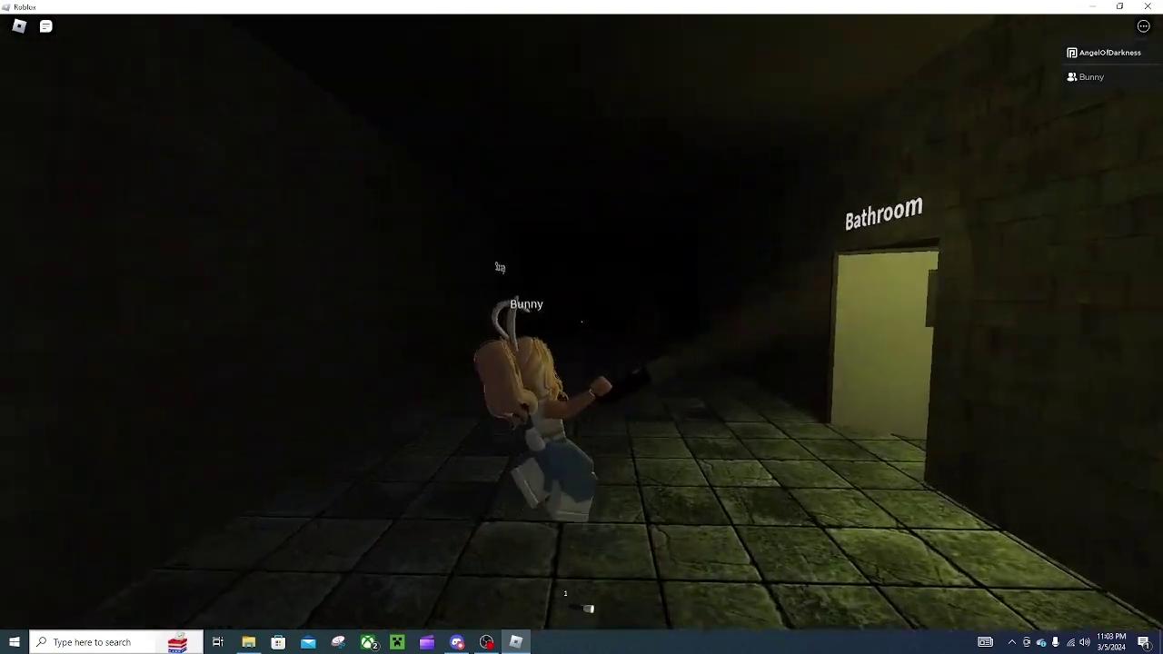
pyautogui.moveTo(581, 327); pyautogui.dragTo(817, 327)
pyautogui.press('w')
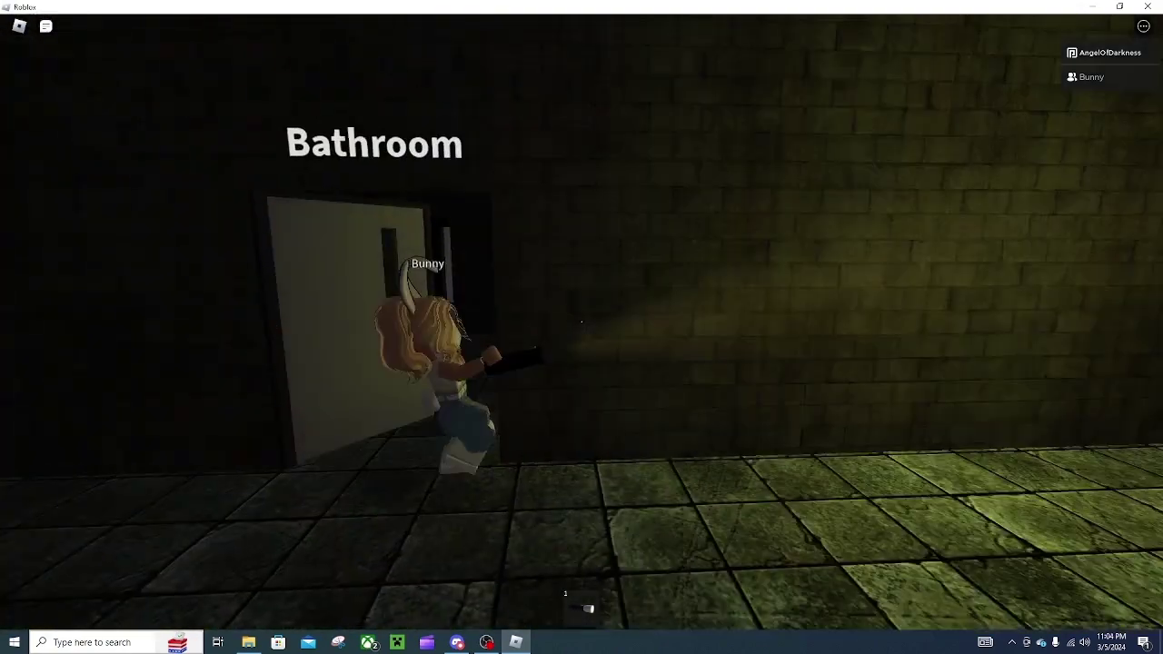
pyautogui.press('w')
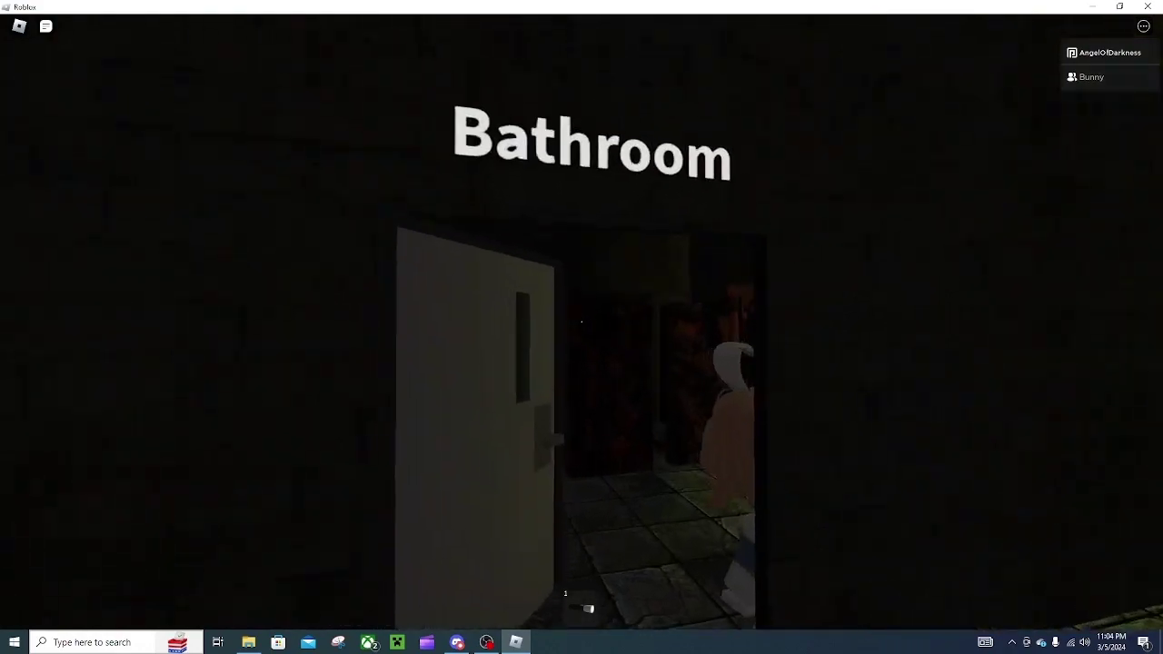
pyautogui.press('w')
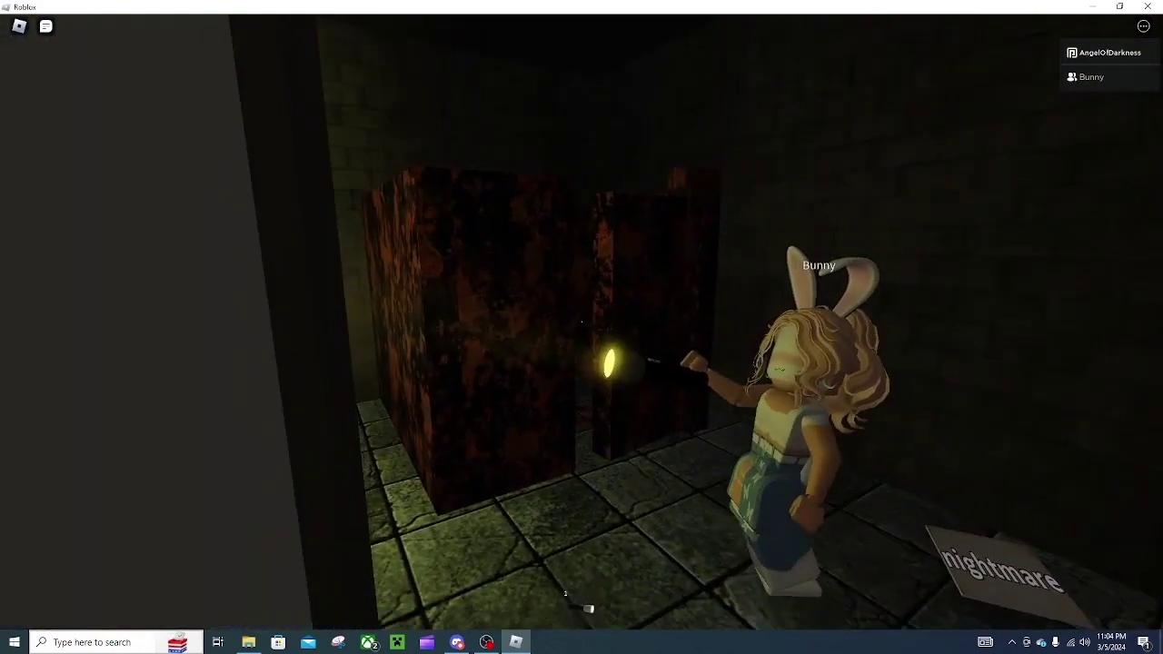
pyautogui.moveTo(581, 327)
pyautogui.mouseDown()
pyautogui.moveTo(582, 454)
pyautogui.moveTo(726, 273)
pyautogui.mouseUp()
pyautogui.press('w')
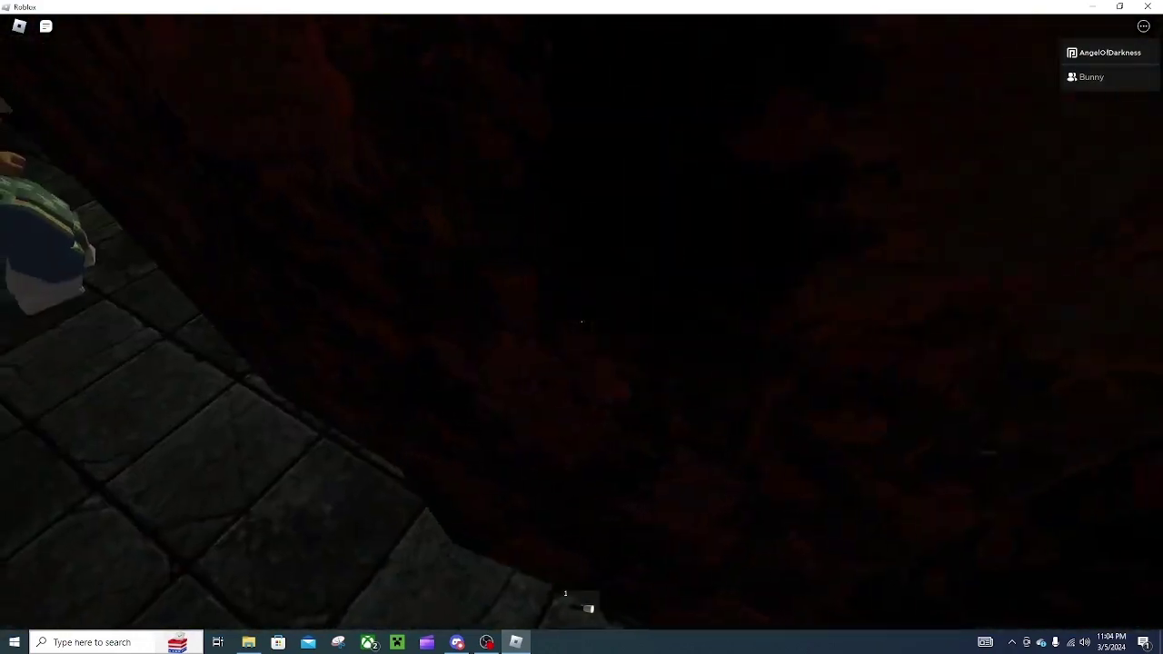
# Step: Approach the teal pixel-art painting and inspect it from several distances
pyautogui.moveTo(581, 327); pyautogui.dragTo(408, 327)
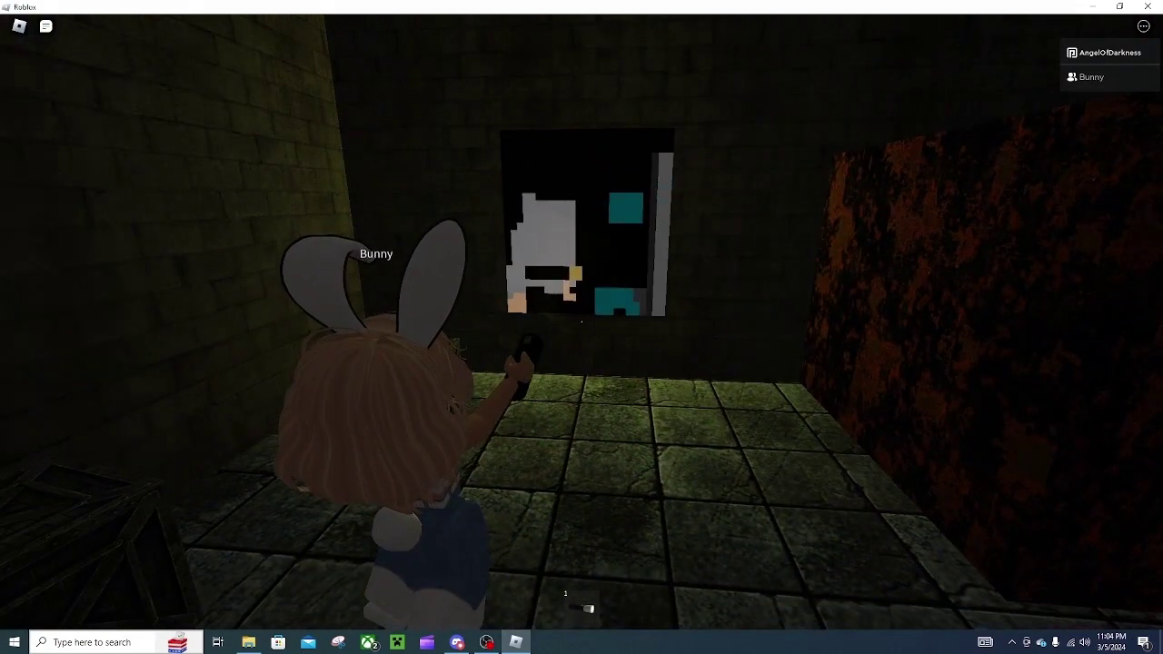
pyautogui.press('w')
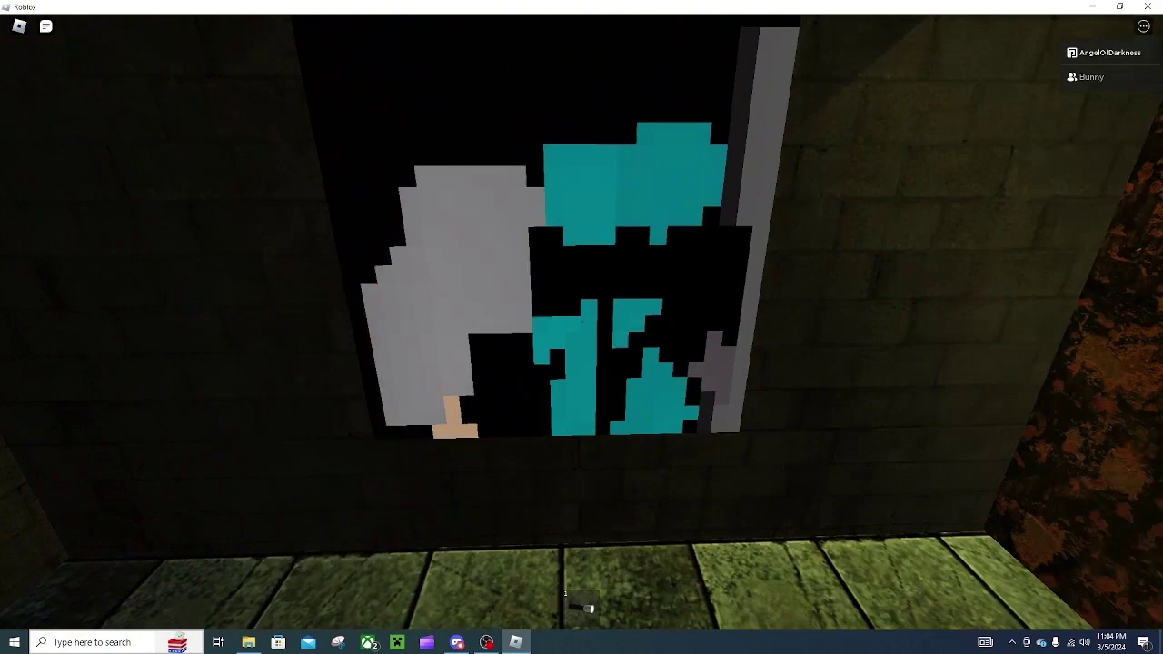
pyautogui.press('s')
pyautogui.moveTo(582, 327); pyautogui.dragTo(763, 327)
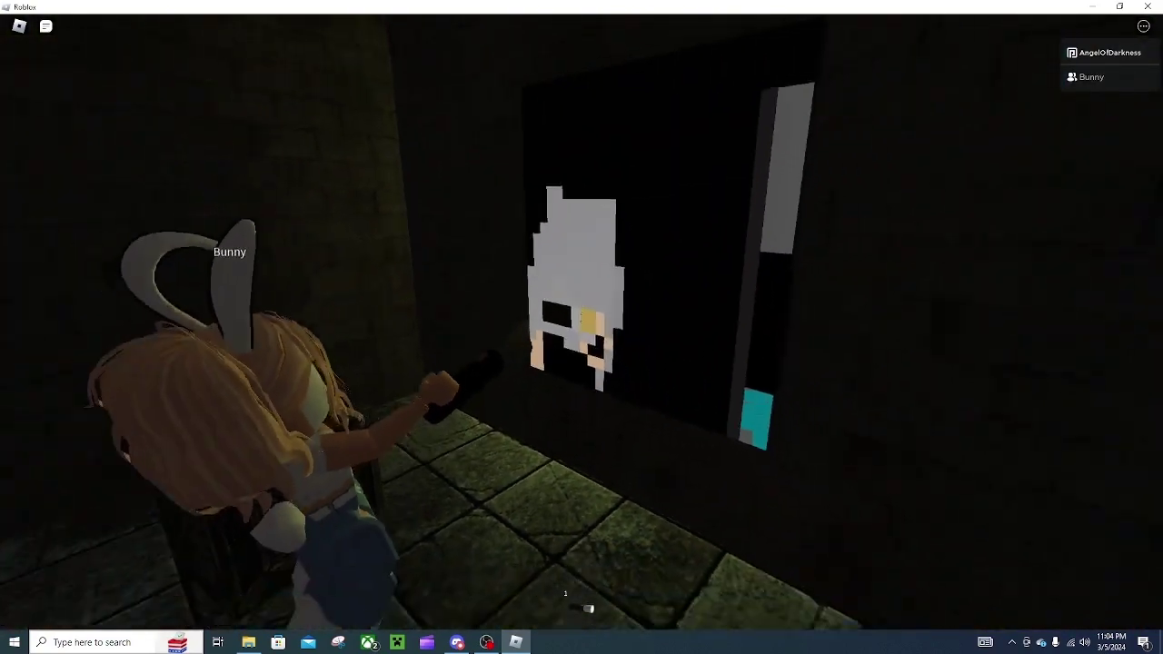
pyautogui.press('s')
pyautogui.moveTo(582, 327)
pyautogui.mouseDown()
pyautogui.moveTo(364, 327)
pyautogui.moveTo(799, 327)
pyautogui.moveTo(364, 327)
pyautogui.mouseUp()
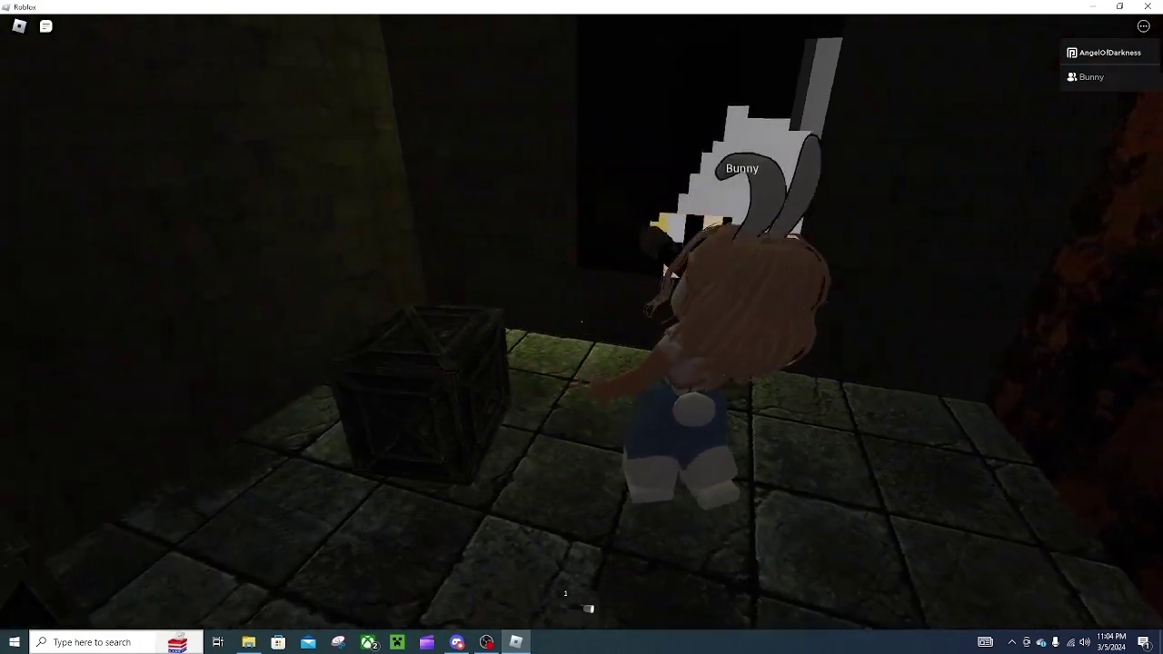
pyautogui.scroll(5, 581, 327)
pyautogui.moveTo(581, 327); pyautogui.dragTo(454, 272)
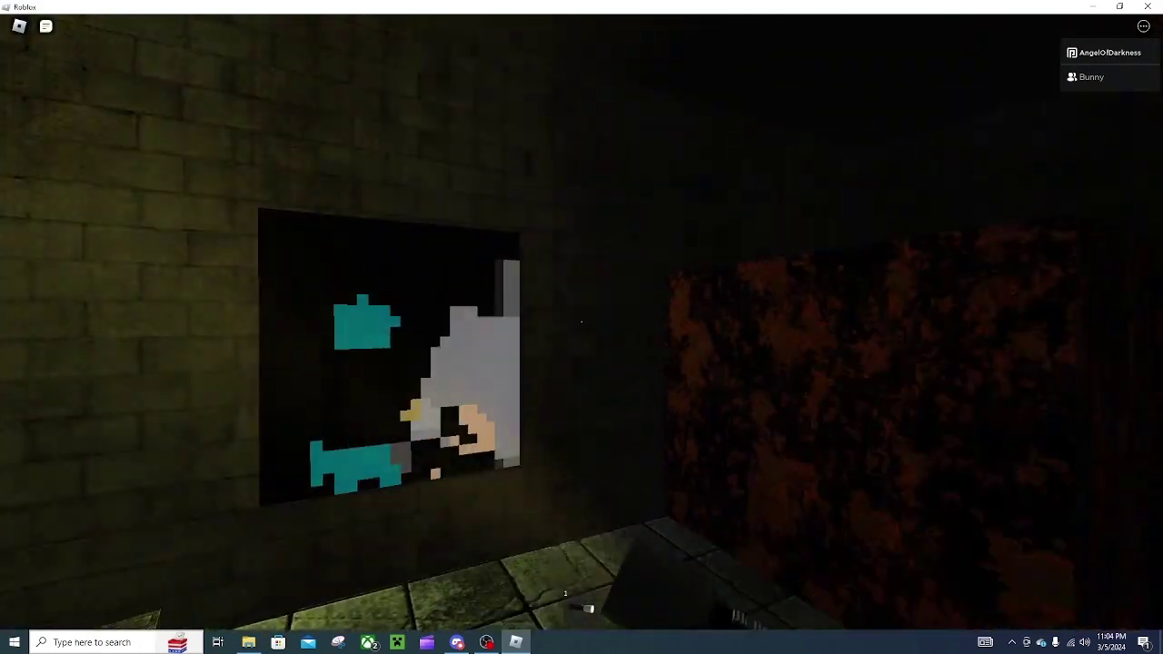
pyautogui.press('w')
pyautogui.press('s')
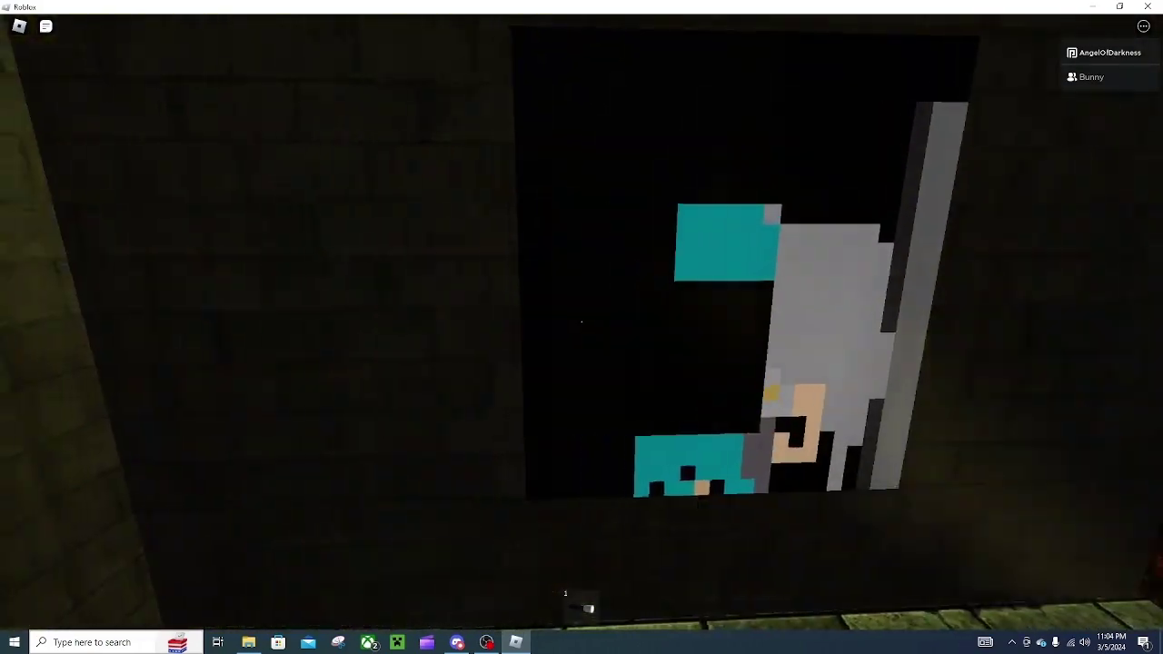
# Step: Study the painting further, put away the flashlight, and turn toward the white door
pyautogui.moveTo(581, 327); pyautogui.dragTo(472, 299)
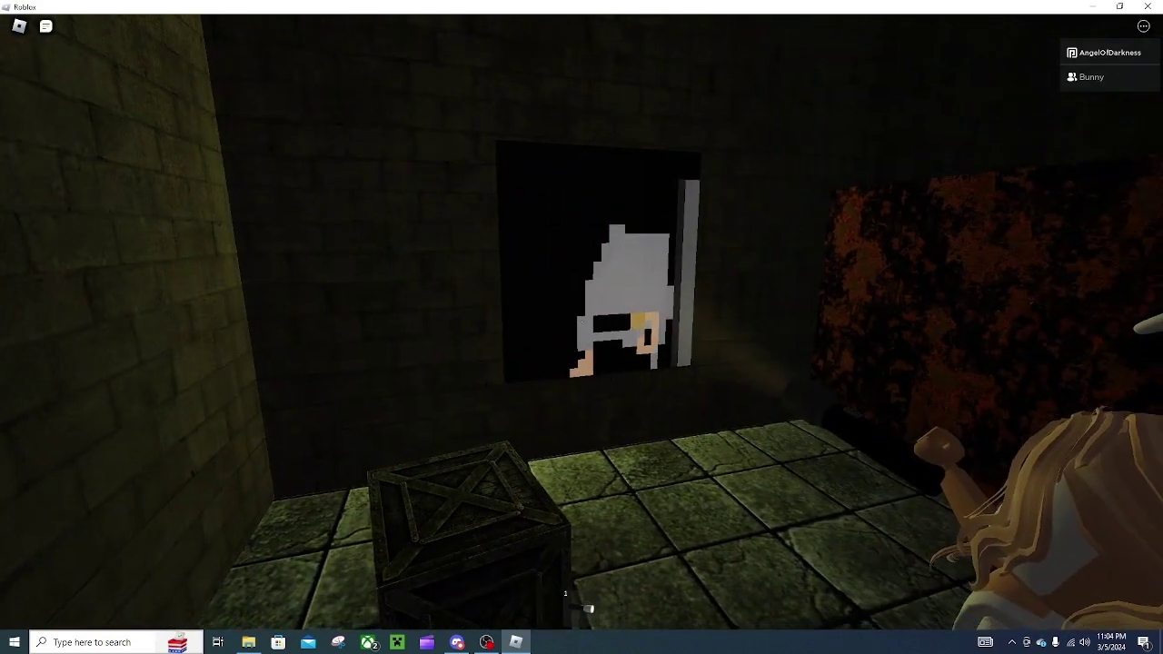
pyautogui.moveTo(581, 327); pyautogui.dragTo(691, 327)
pyautogui.moveTo(581, 327); pyautogui.dragTo(508, 327)
pyautogui.press('w')
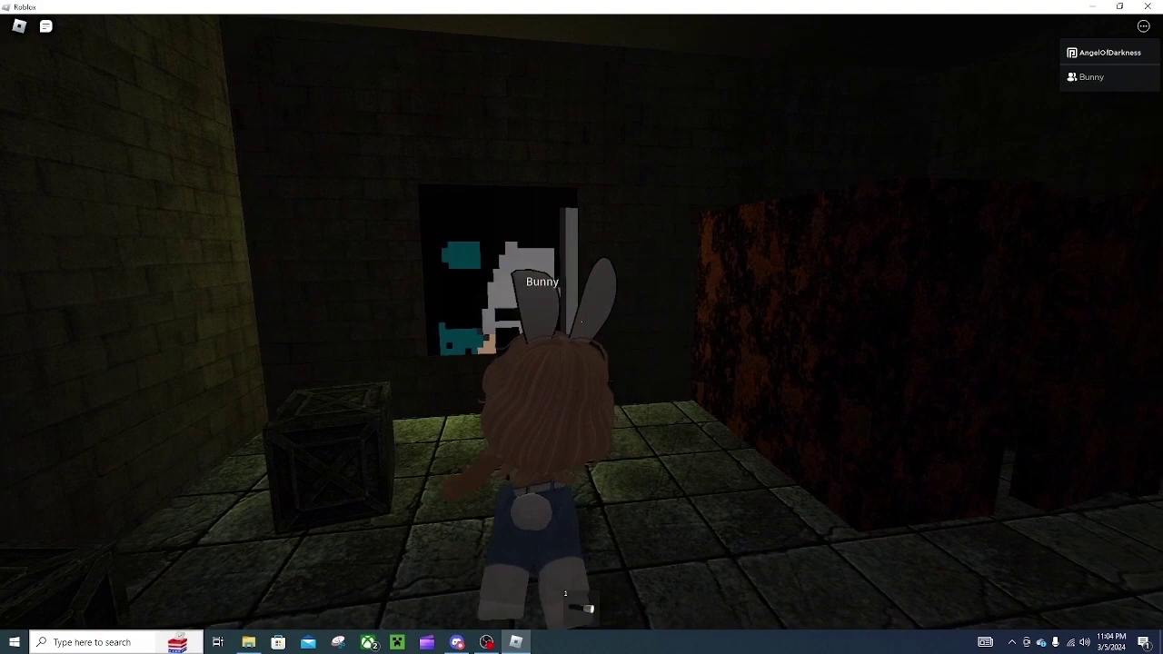
pyautogui.moveTo(581, 327); pyautogui.dragTo(545, 327)
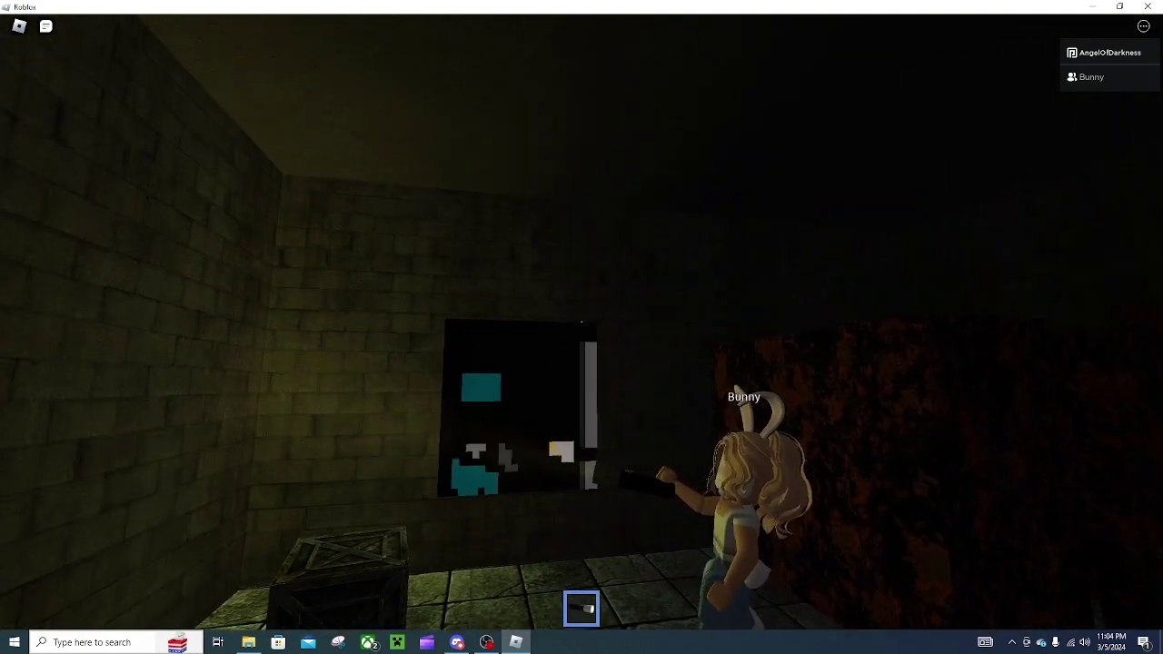
pyautogui.moveTo(582, 327); pyautogui.dragTo(581, 245)
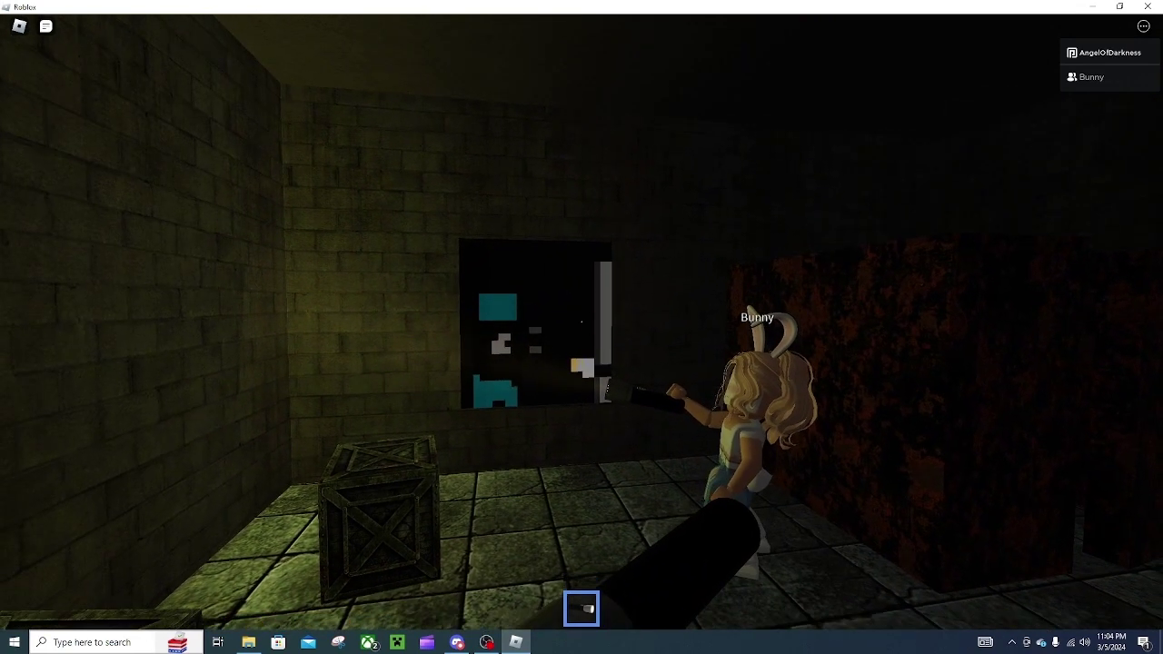
pyautogui.press('1')
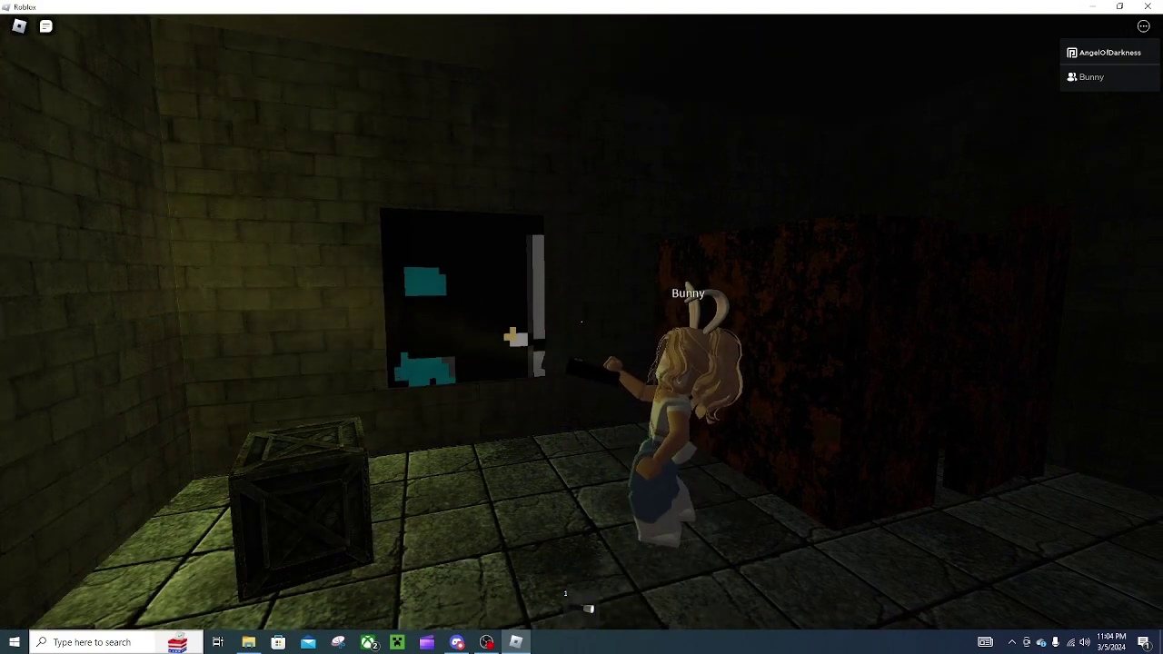
pyautogui.moveTo(581, 327); pyautogui.dragTo(581, 454)
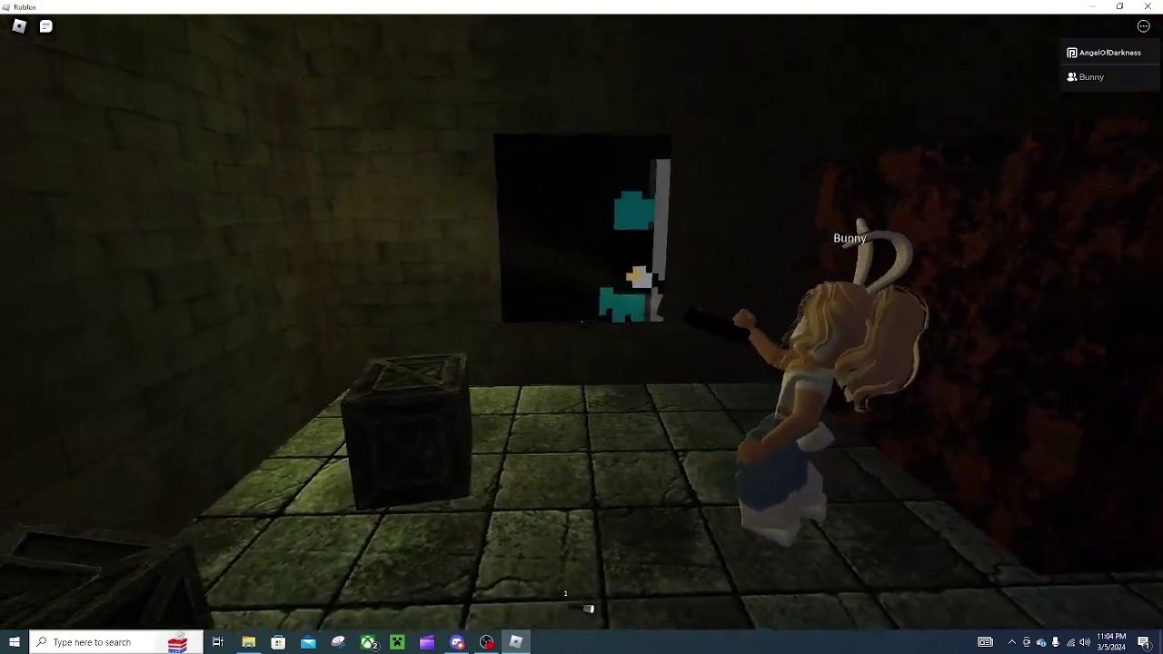
pyautogui.scroll(5, 581, 327)
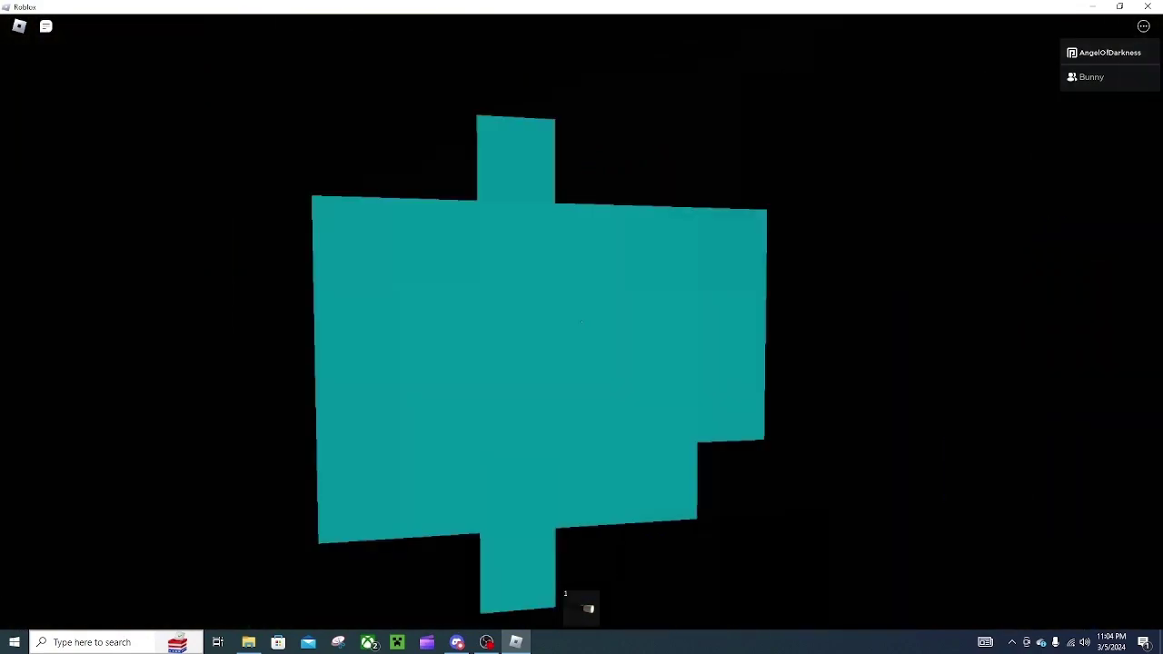
pyautogui.moveTo(581, 327); pyautogui.dragTo(818, 327)
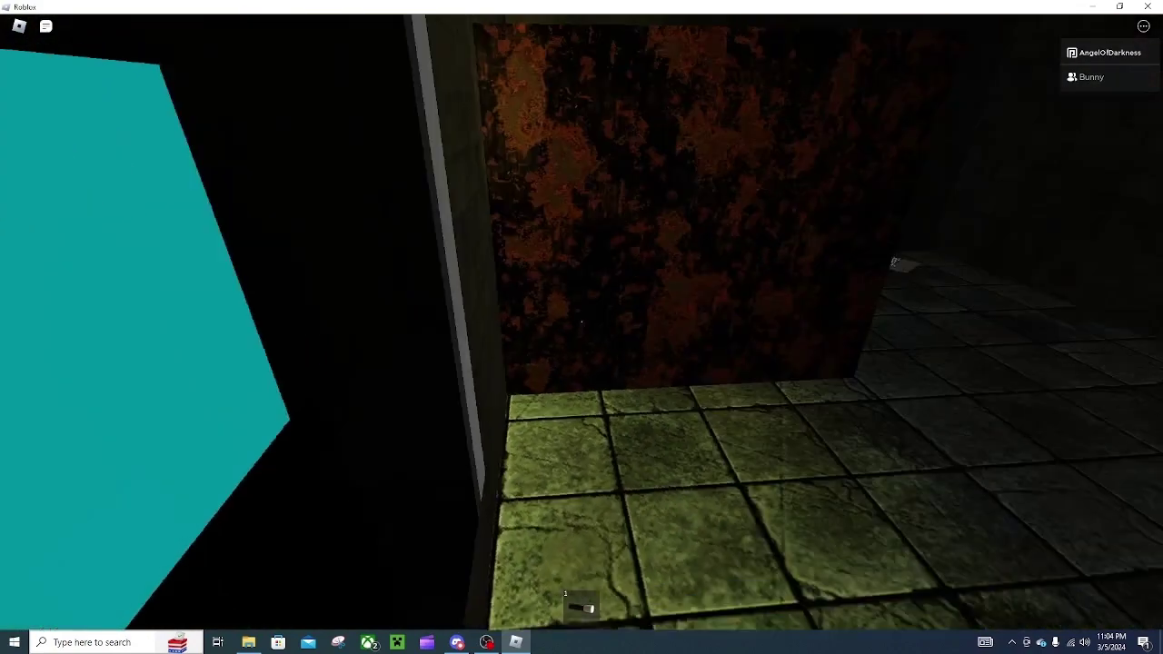
# Step: Walk through the white door and down the corridor past the wet-floor sign
pyautogui.press('w')
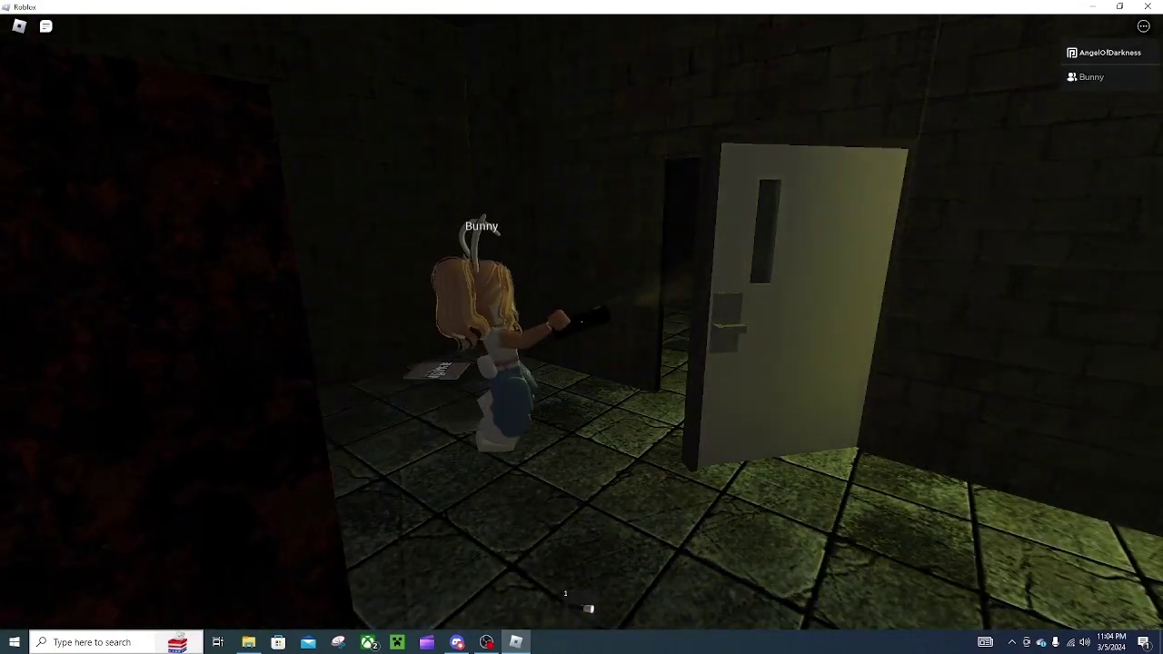
pyautogui.press('w')
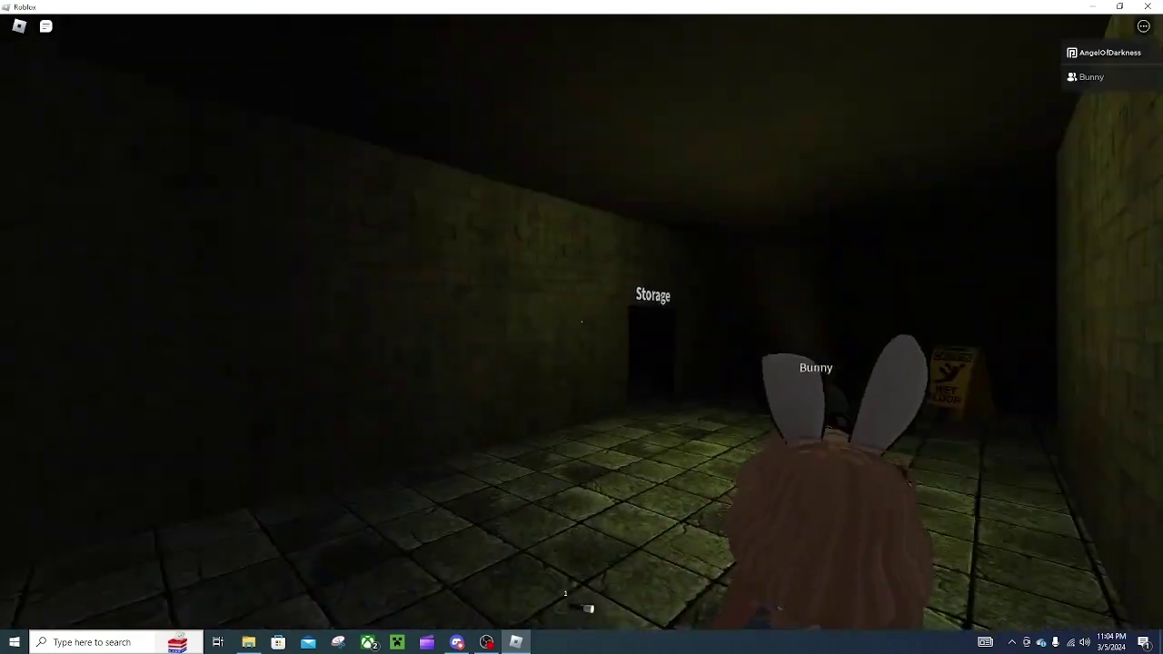
pyautogui.moveTo(581, 327); pyautogui.dragTo(454, 327)
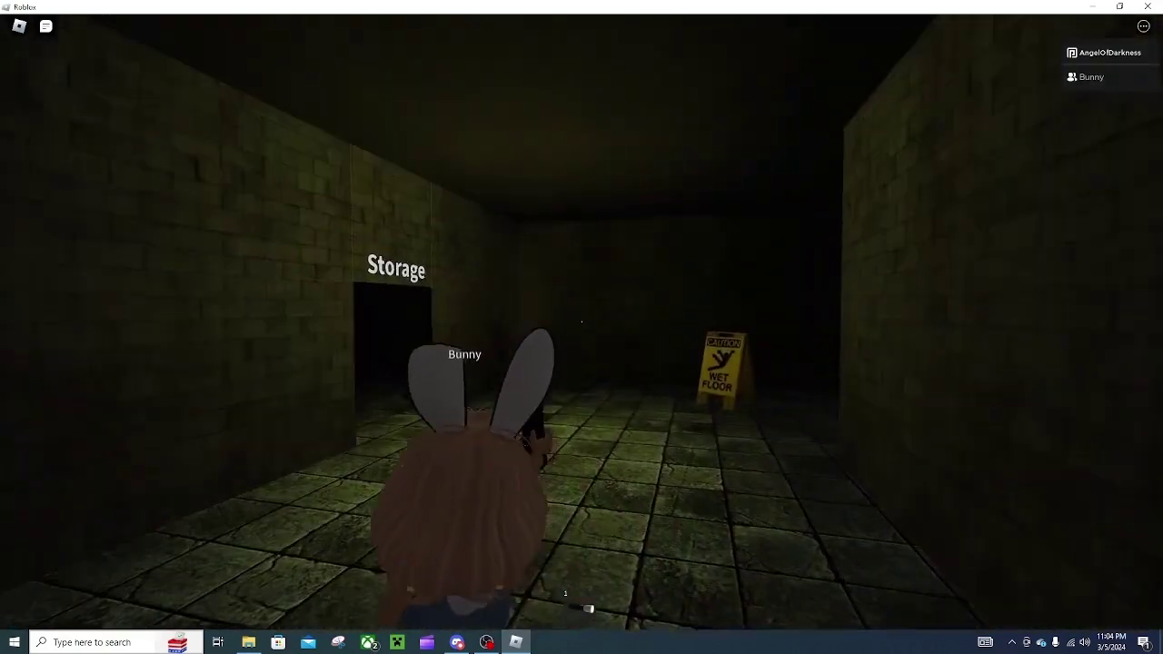
pyautogui.press('w')
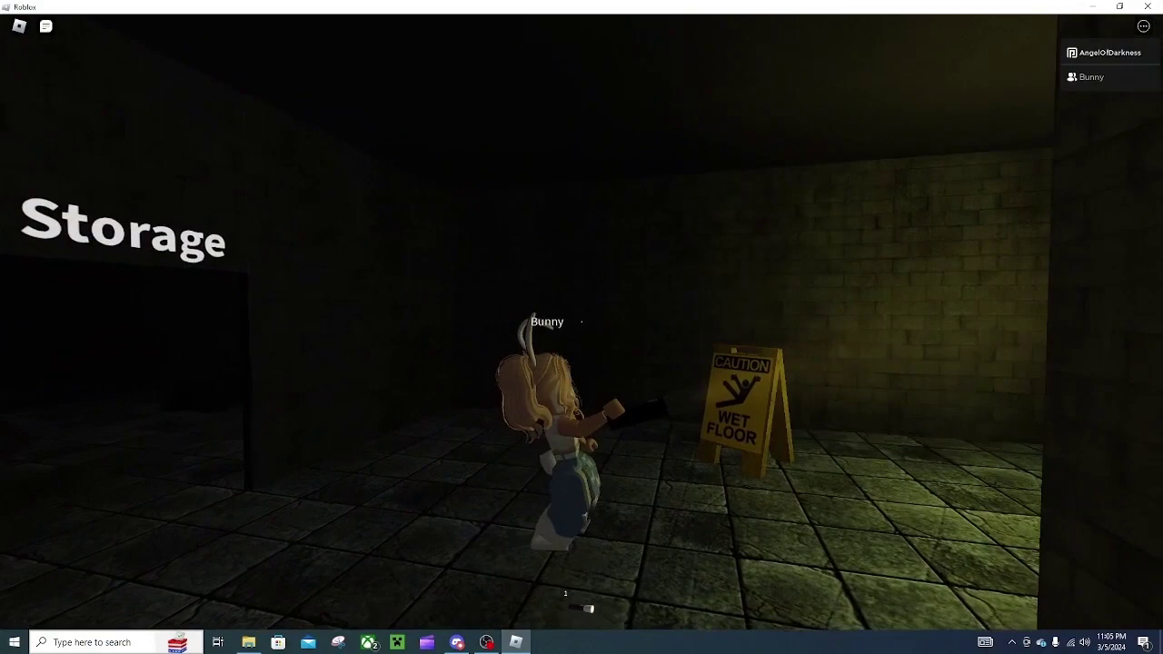
pyautogui.press('w')
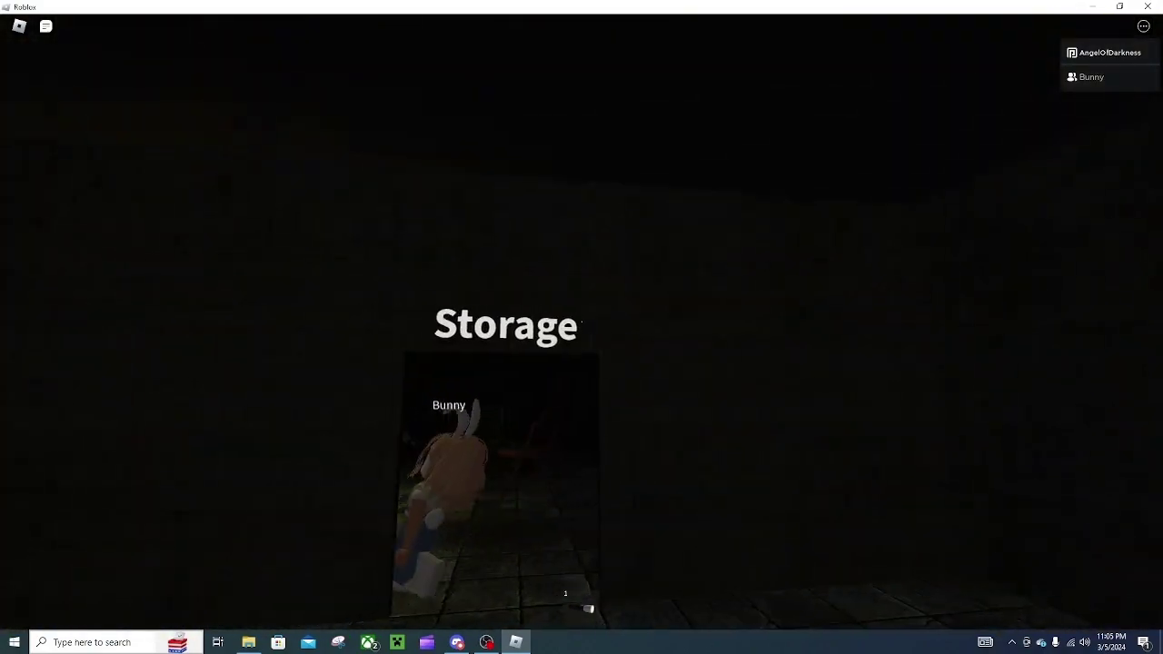
# Step: Search around the crates and rusty chair in the dim storage room
pyautogui.press('w')
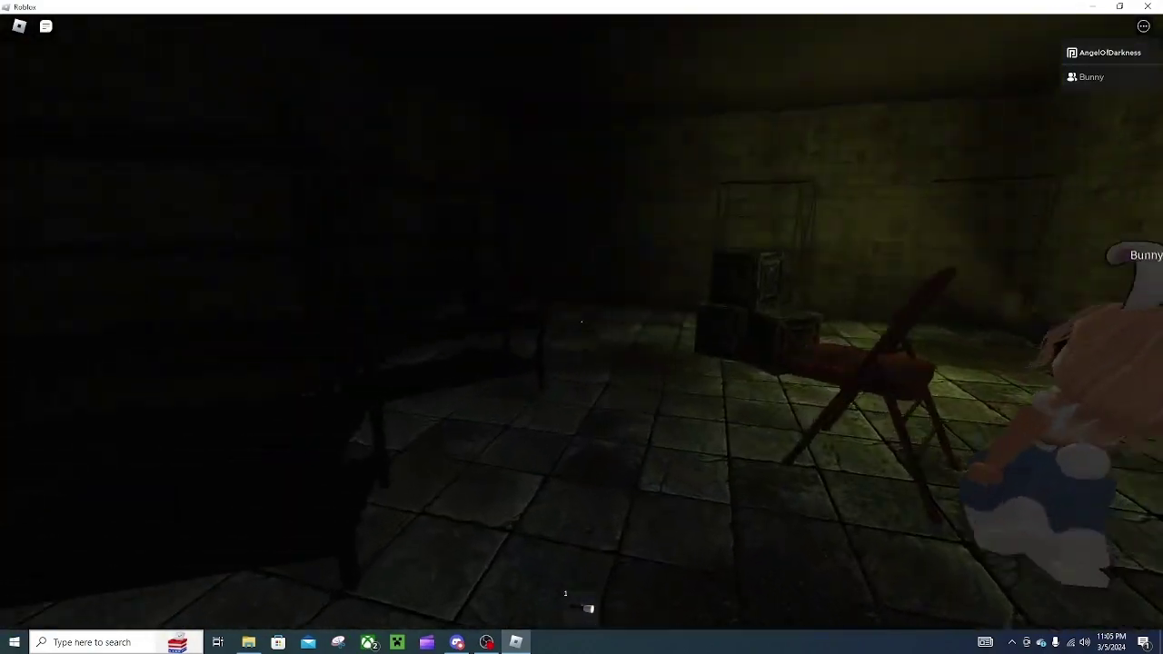
pyautogui.press('w')
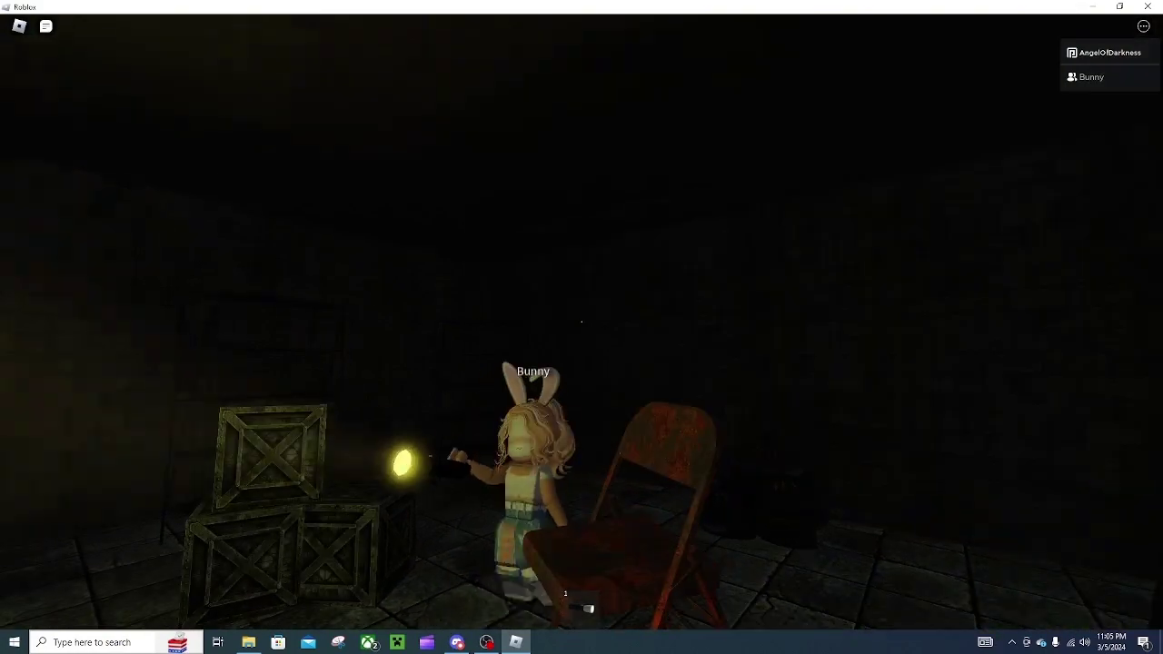
pyautogui.press('w')
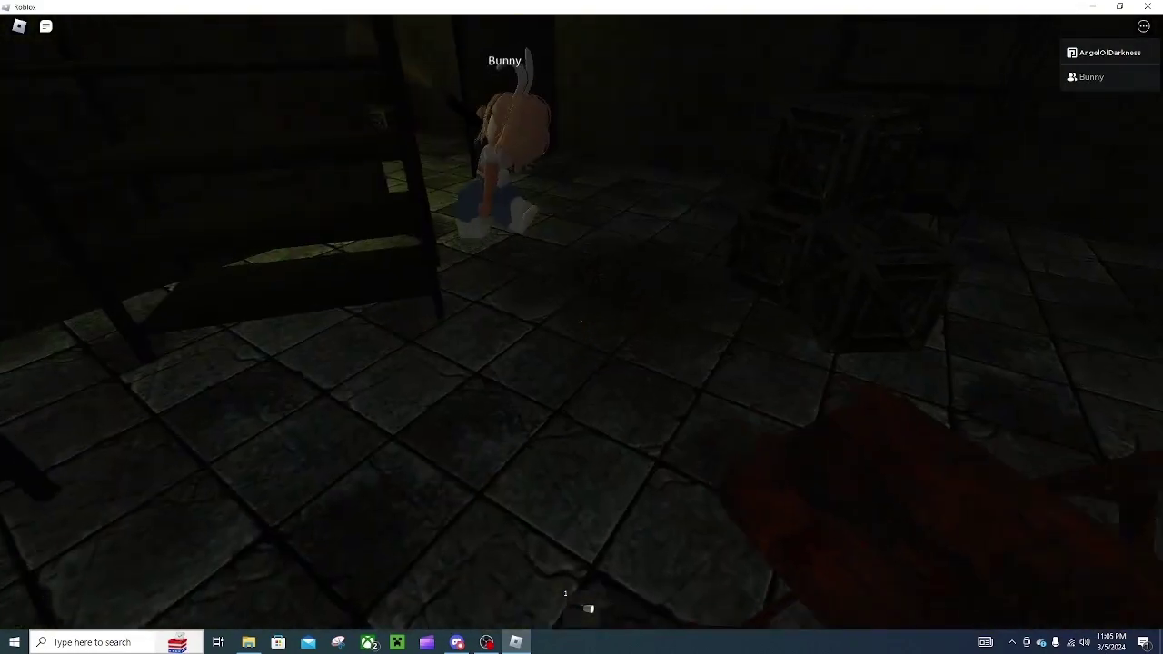
pyautogui.press('w')
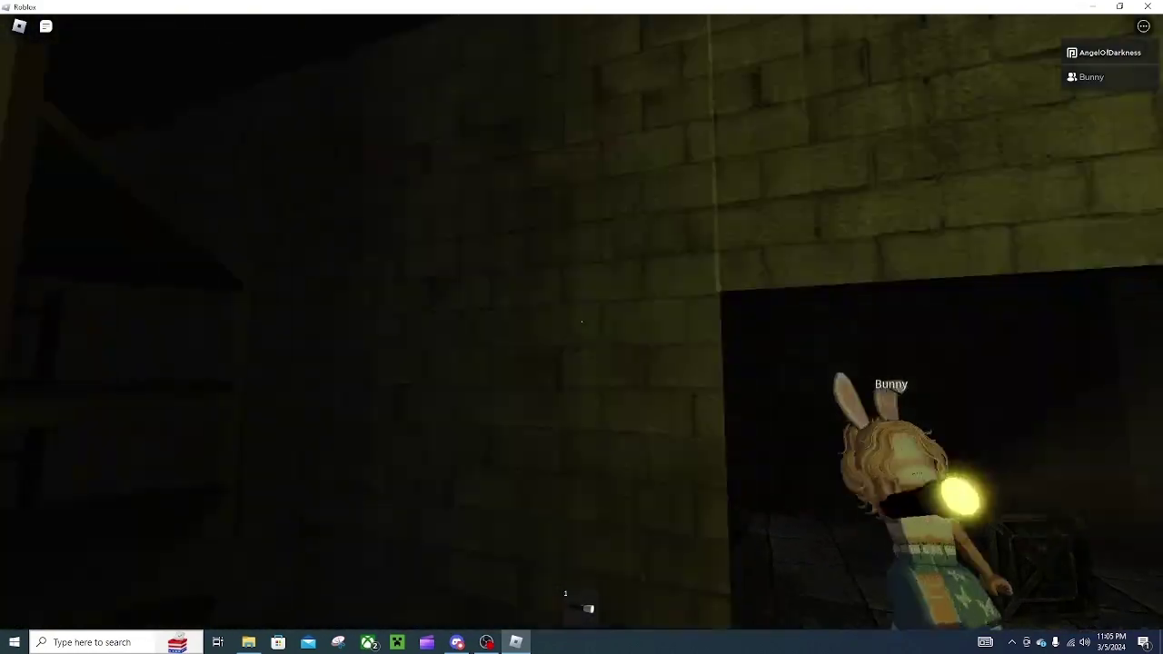
pyautogui.press('w')
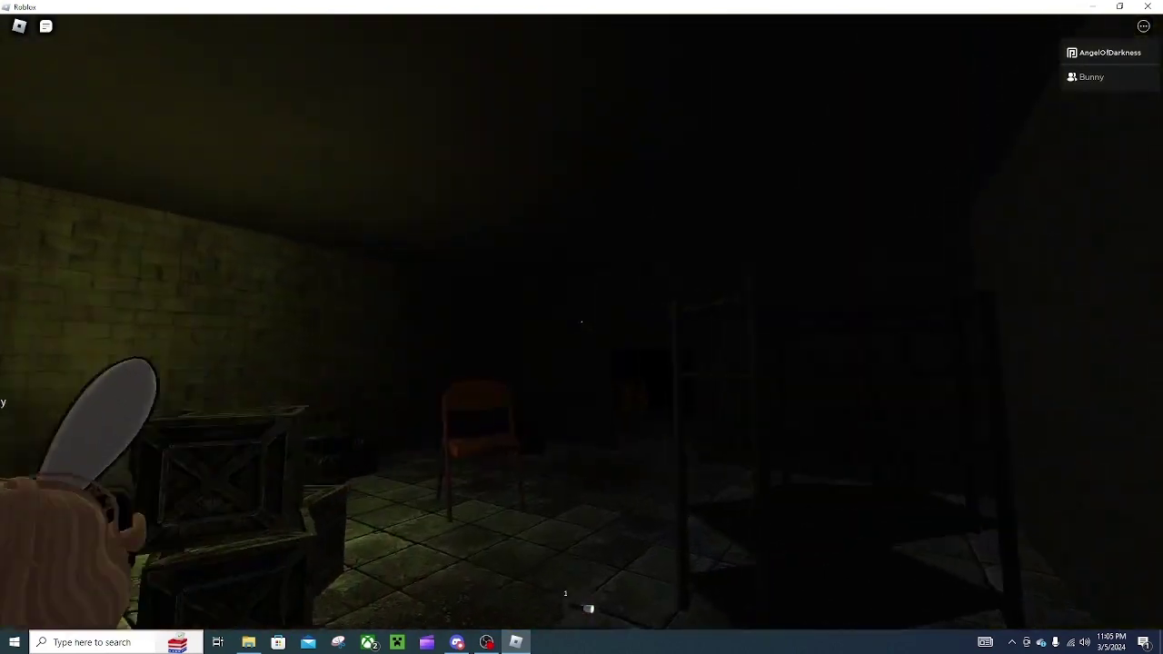
pyautogui.press('w')
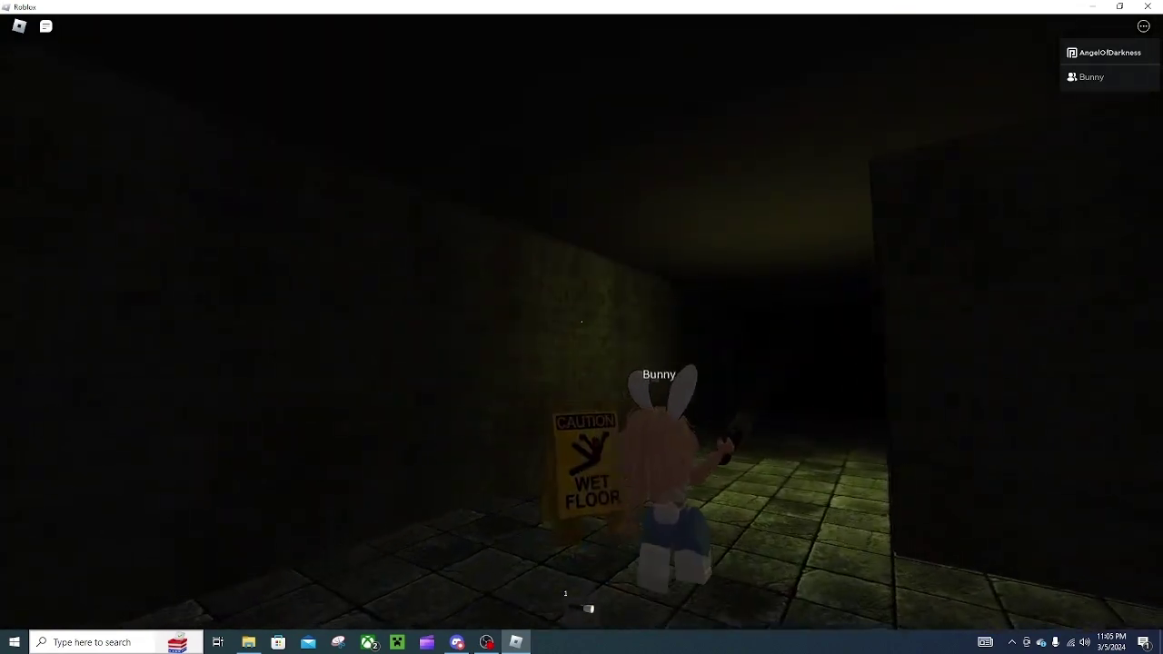
# Step: Walk down the corridor and inspect the padlocked door and its window
pyautogui.press('w')
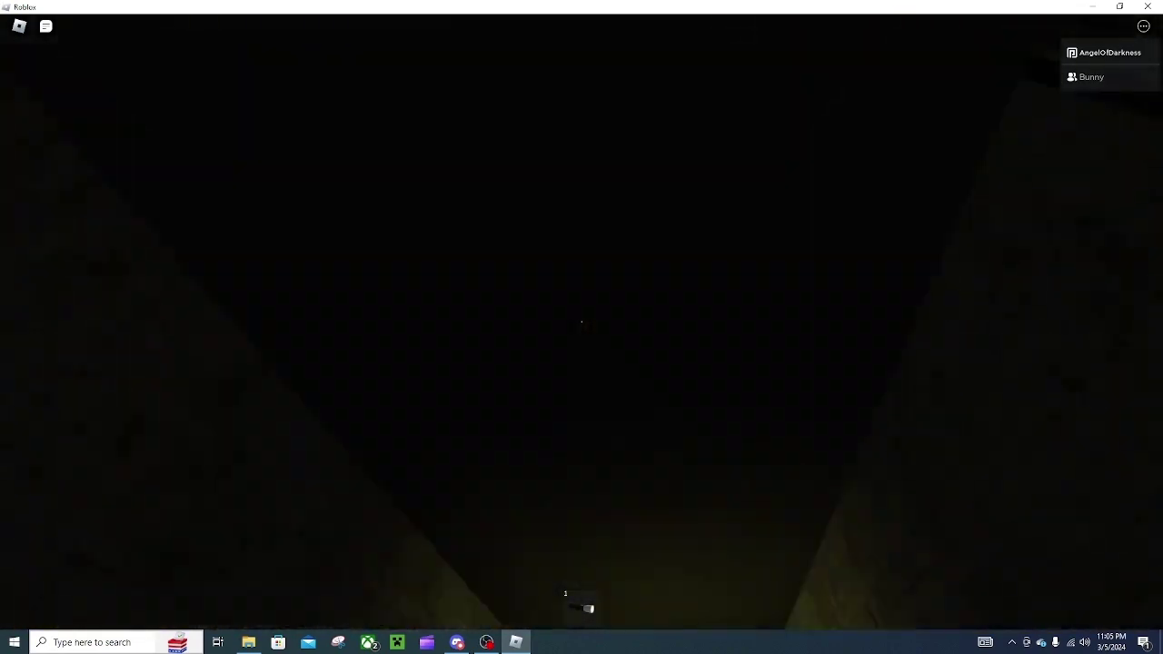
pyautogui.press('w')
pyautogui.press('w')
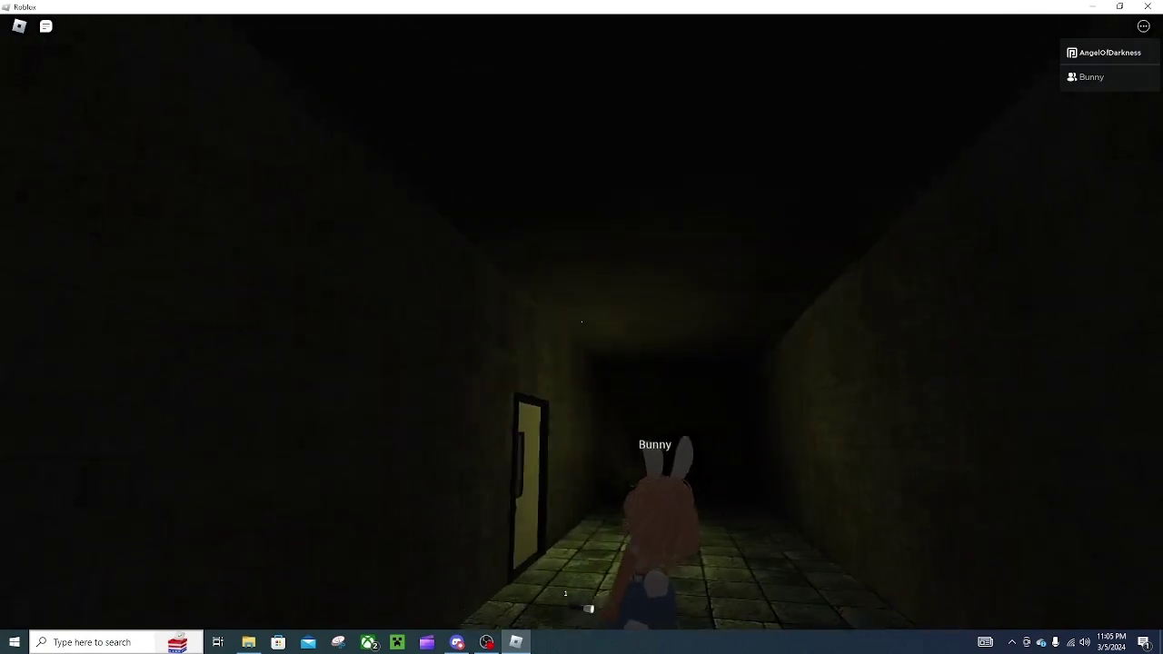
pyautogui.press('w')
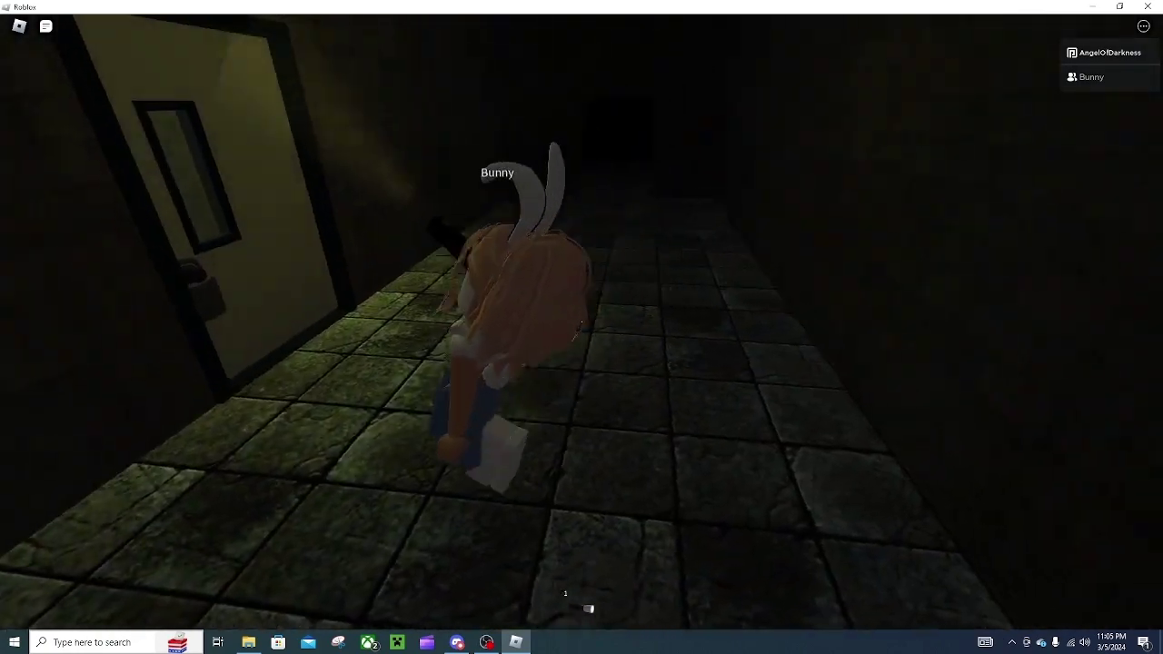
pyautogui.scroll(5, 582, 327)
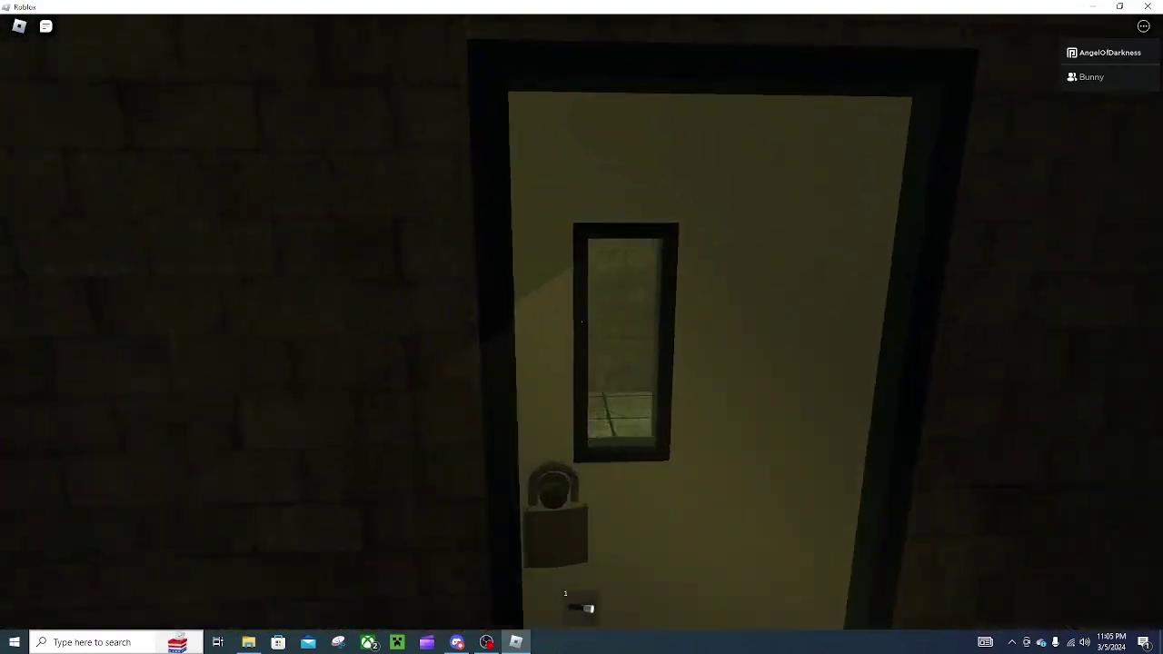
pyautogui.press('w')
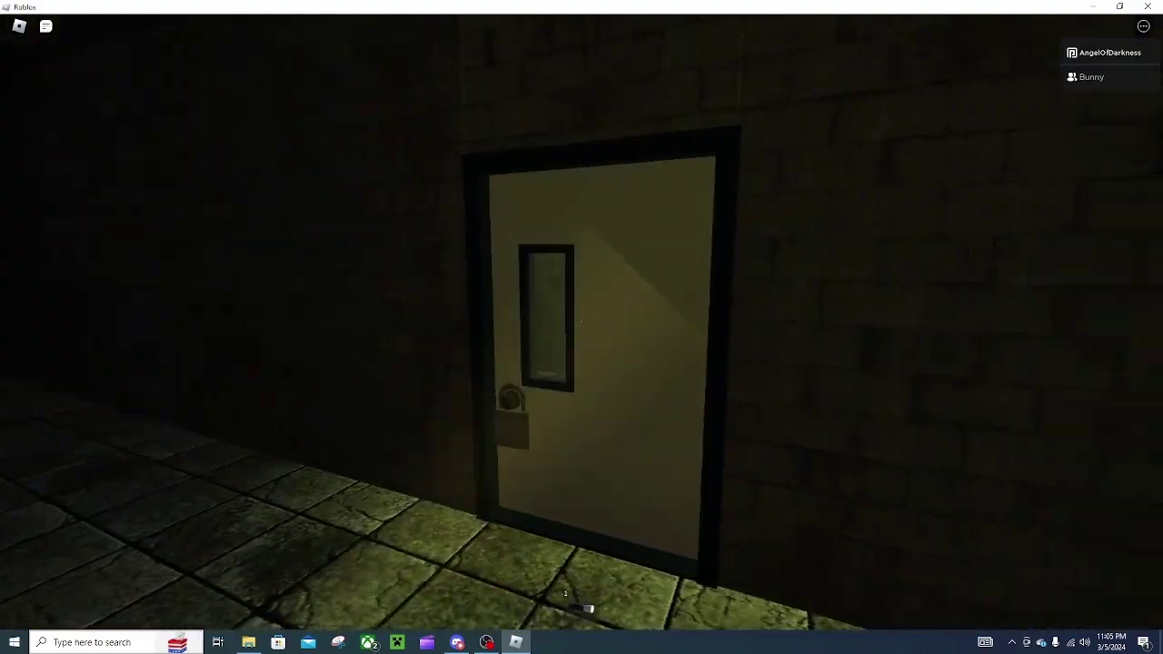
pyautogui.scroll(-3, 581, 327)
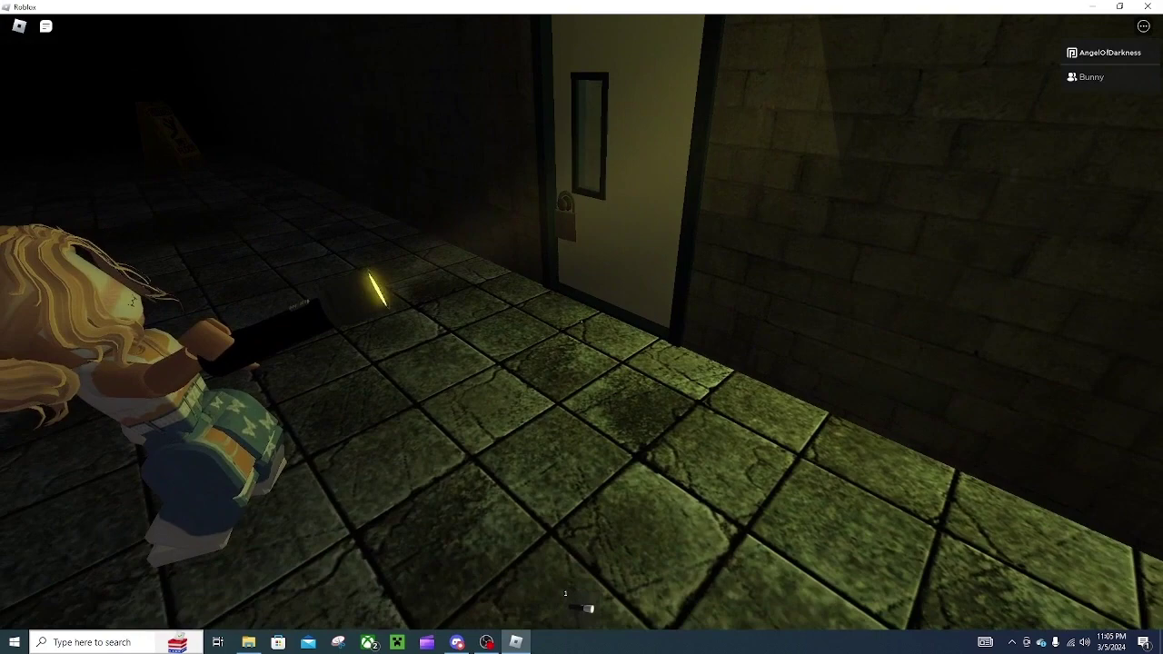
pyautogui.press('w')
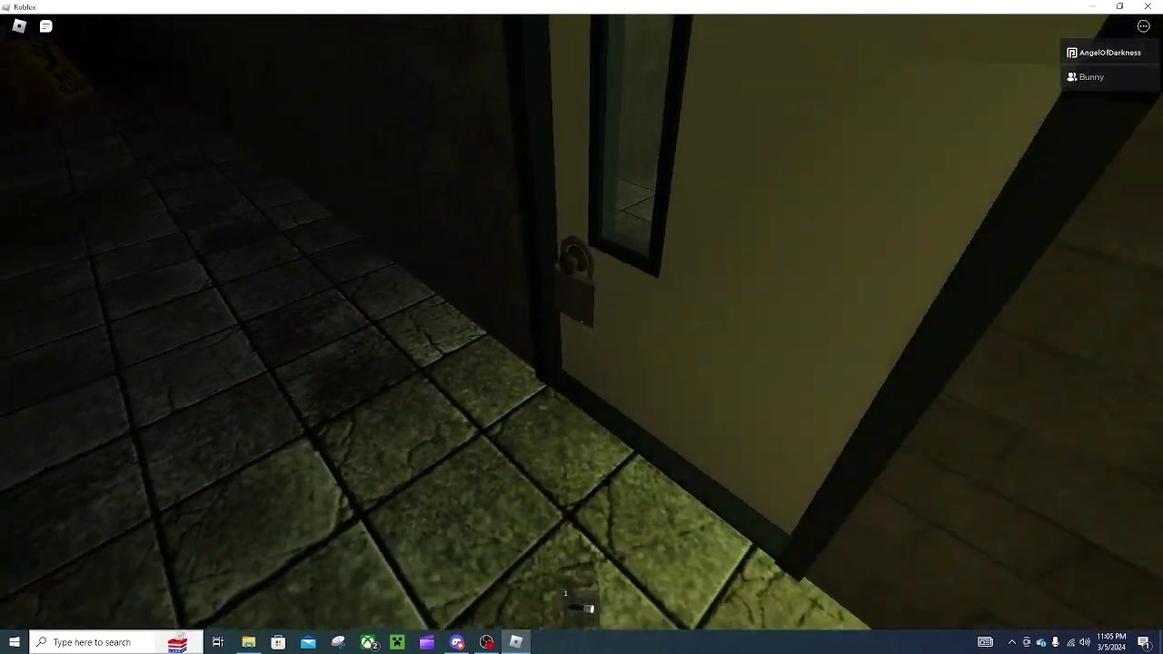
pyautogui.press('w')
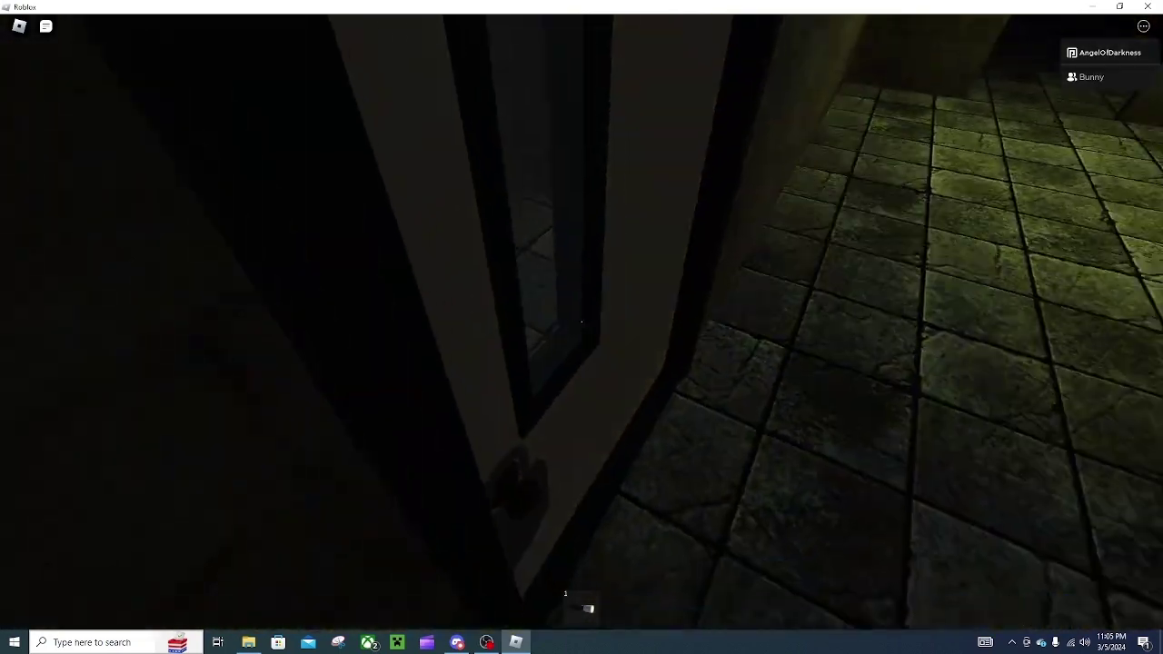
# Step: Turn toward the companion and walk into the Doctor's Office
pyautogui.press('d')
pyautogui.press('w')
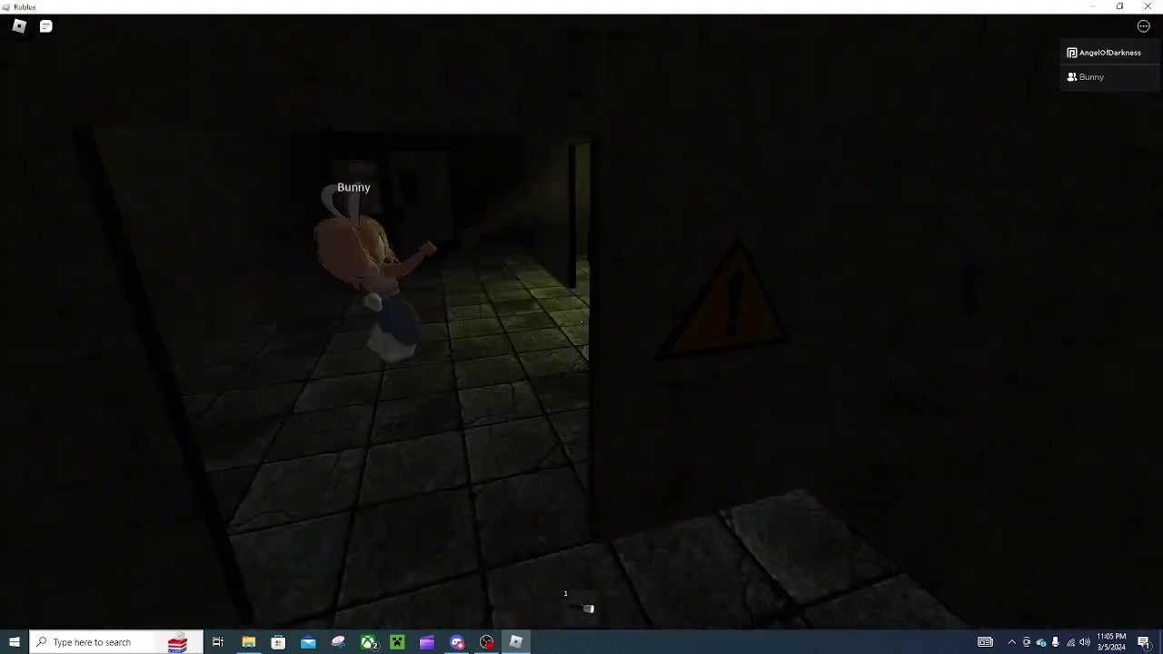
pyautogui.press('w')
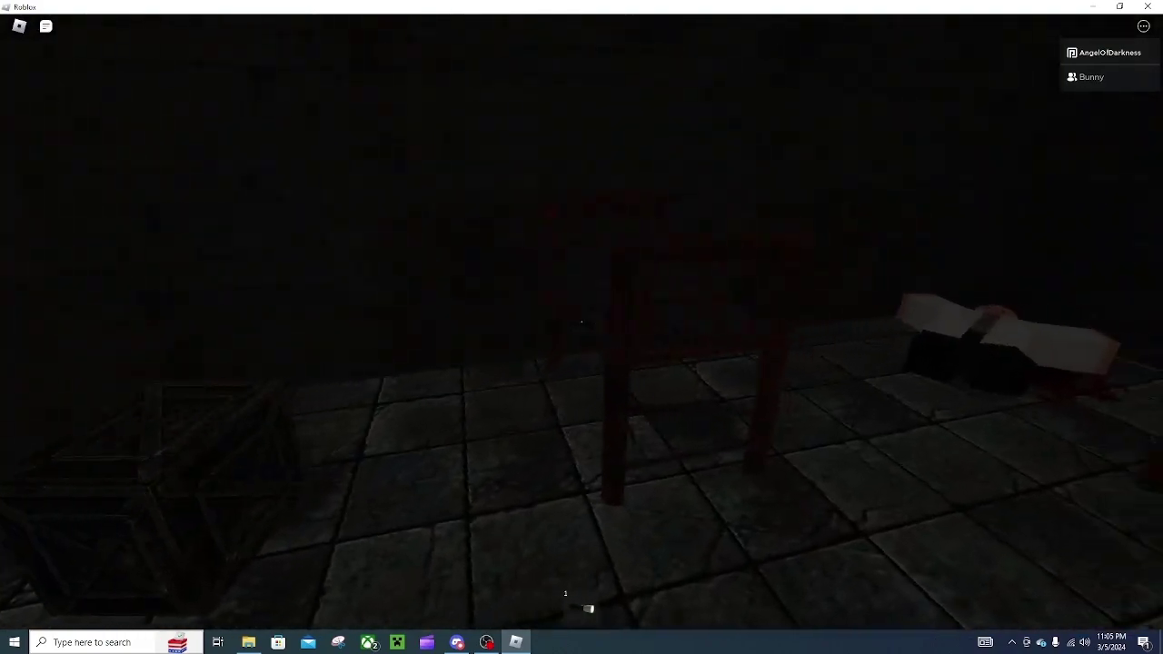
# Step: Approach the doctor's body in the blood, then scan the rusty railings, bench and doorway
pyautogui.press('w')
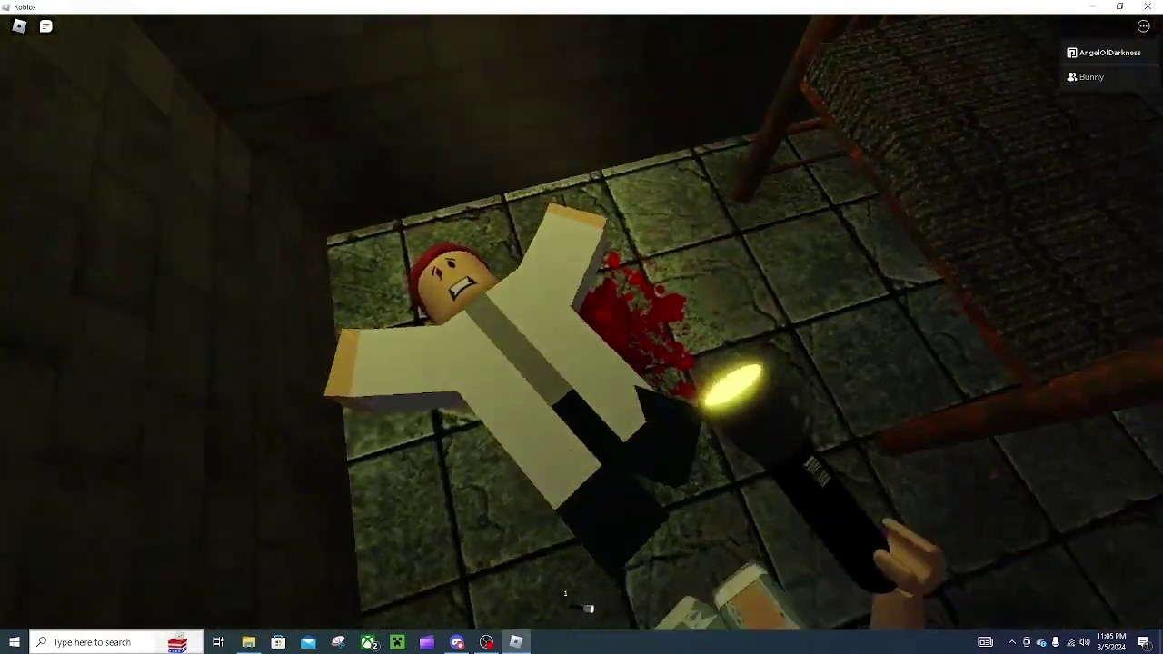
pyautogui.moveTo(581, 327); pyautogui.dragTo(727, 327)
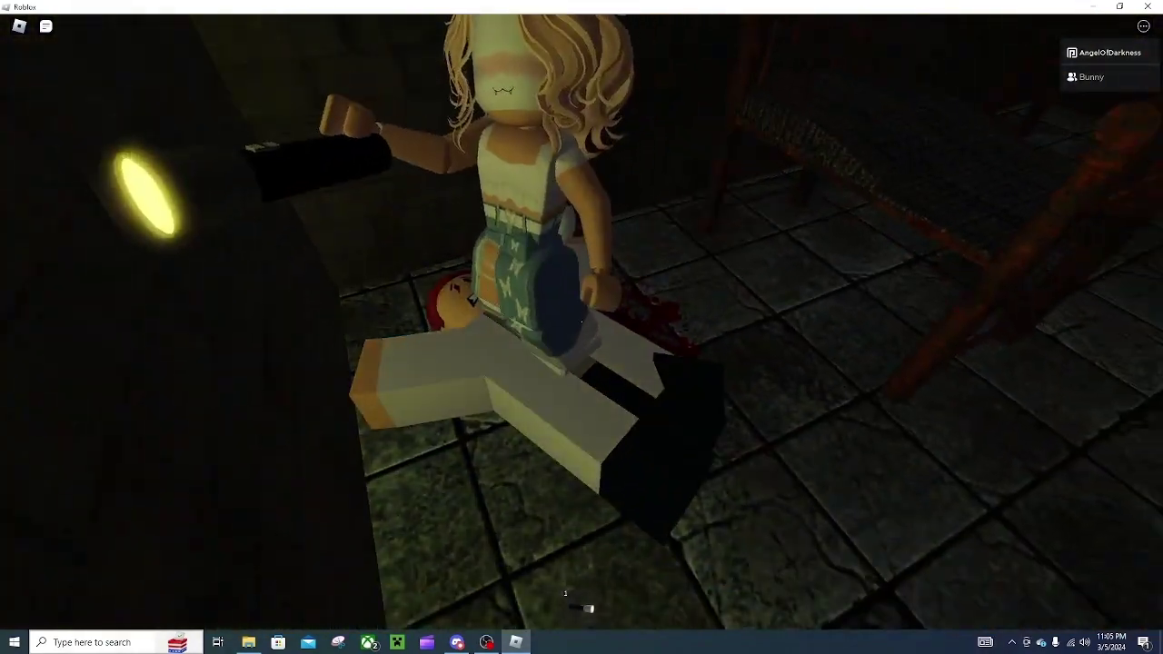
pyautogui.moveTo(581, 327); pyautogui.dragTo(363, 272)
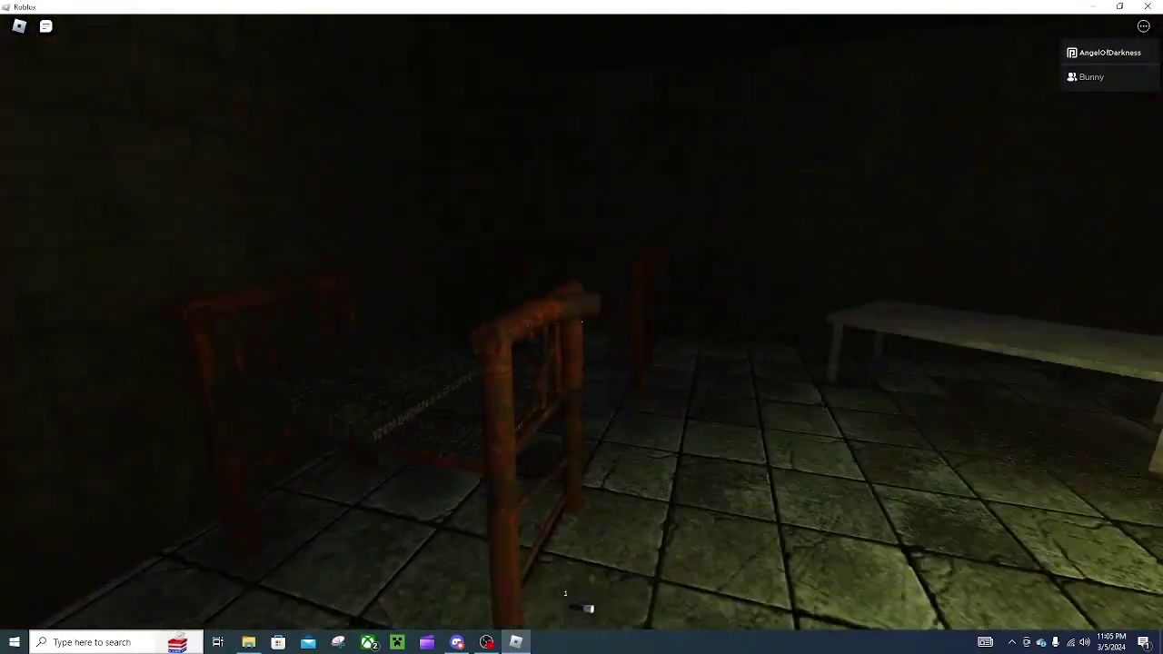
pyautogui.moveTo(581, 327); pyautogui.dragTo(364, 409)
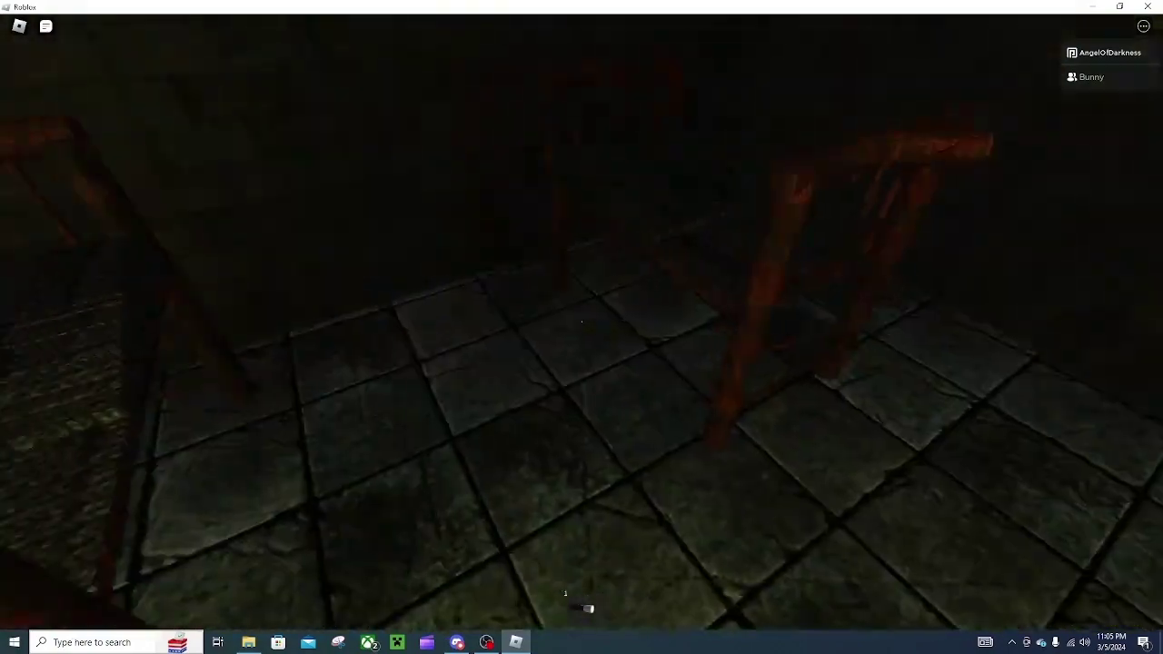
pyautogui.moveTo(582, 327); pyautogui.dragTo(409, 327)
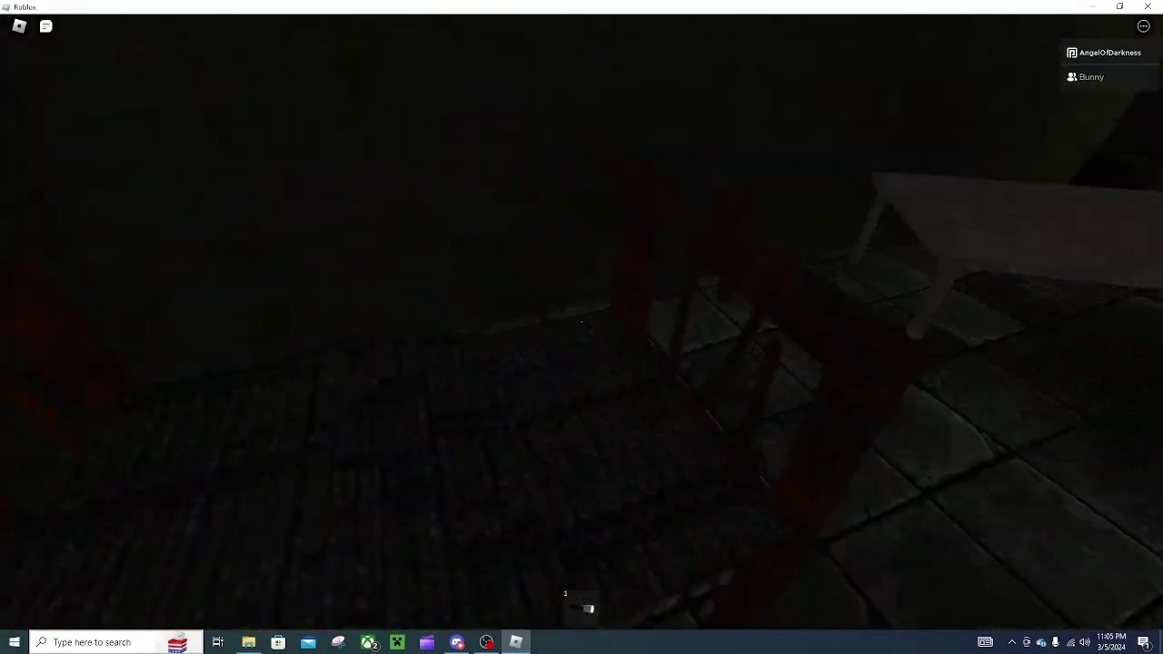
pyautogui.moveTo(581, 327); pyautogui.dragTo(454, 182)
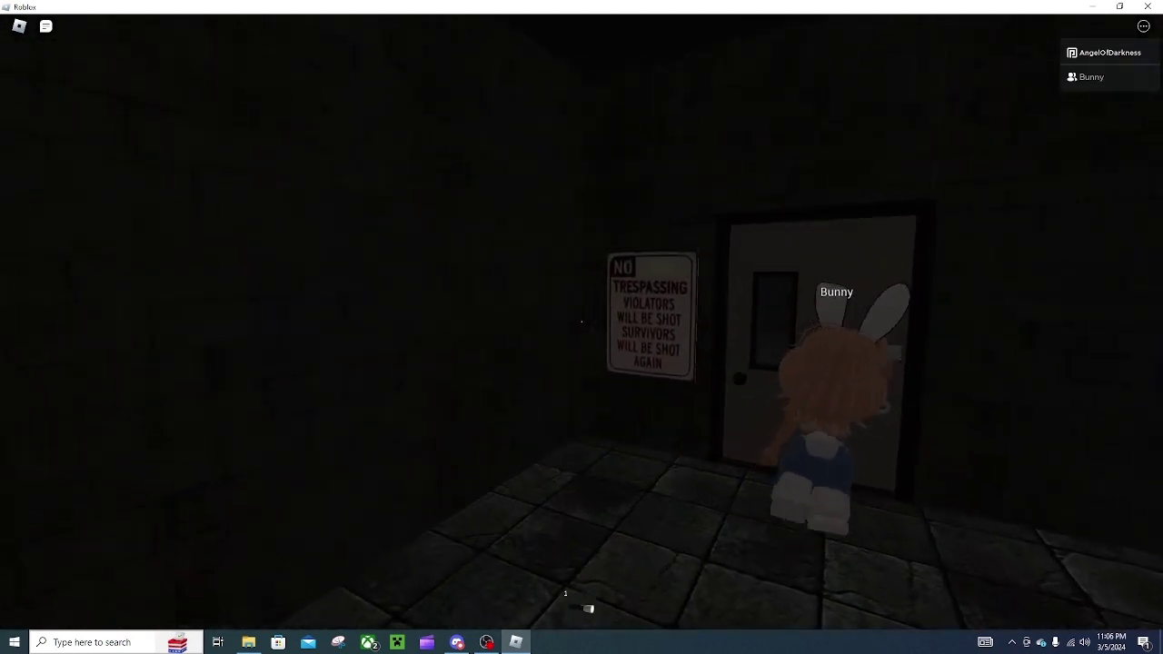
# Step: Face the door by the No Trespassing sign and walk through into the next room
pyautogui.moveTo(581, 327); pyautogui.dragTo(727, 418)
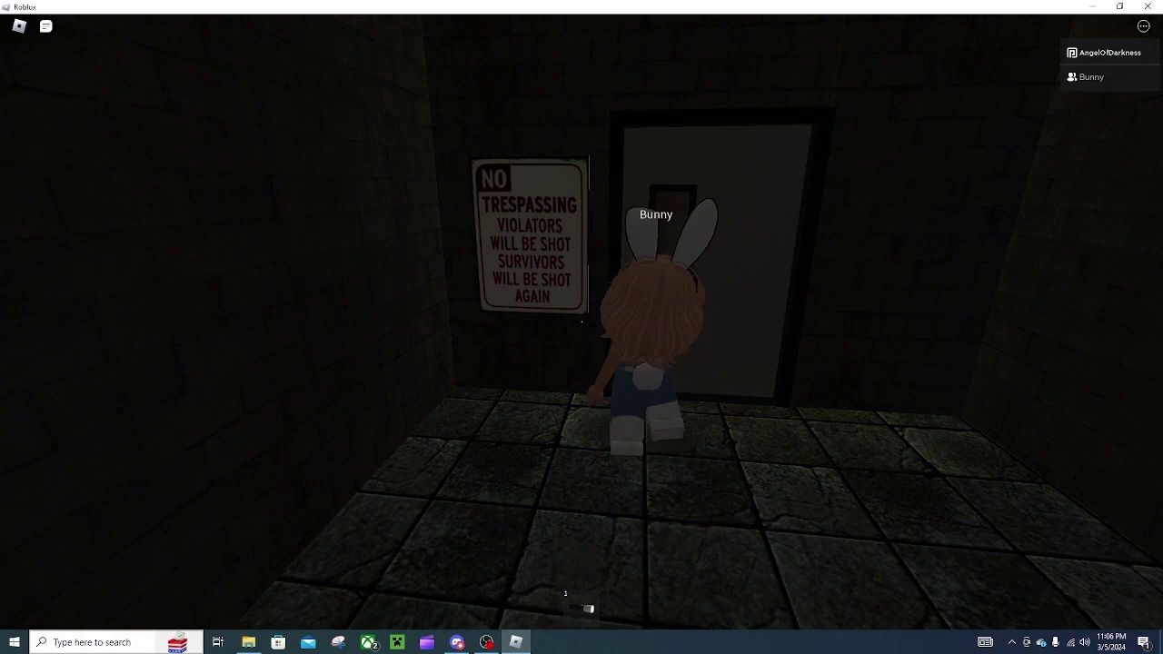
pyautogui.moveTo(582, 327); pyautogui.dragTo(400, 364)
pyautogui.press('w')
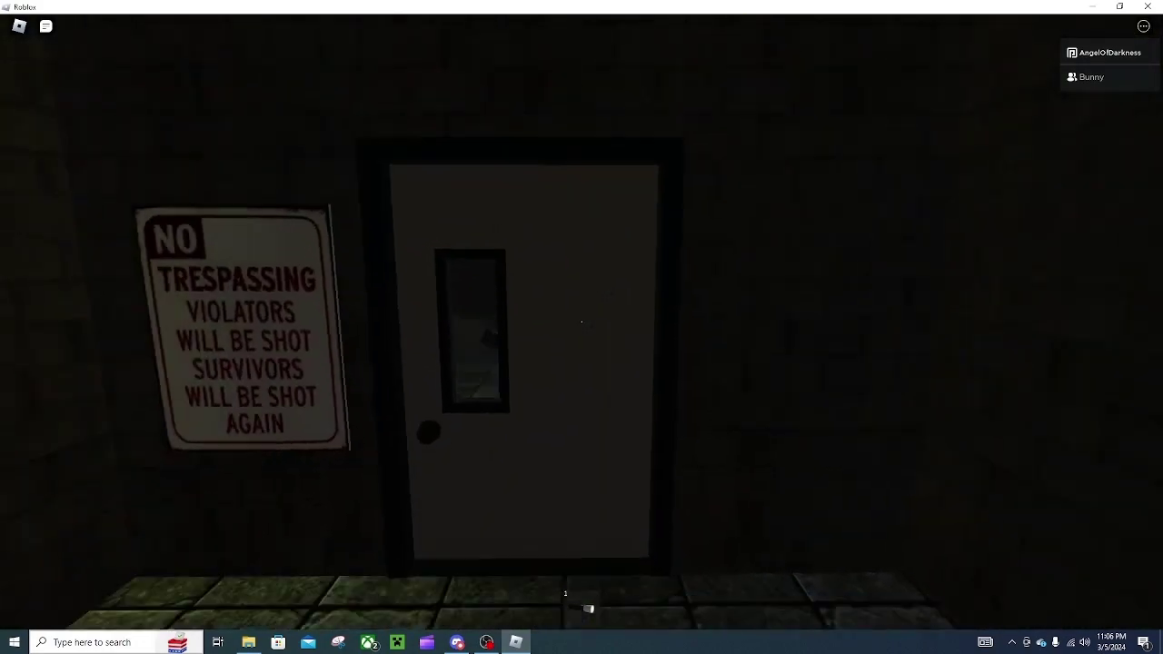
pyautogui.press('w')
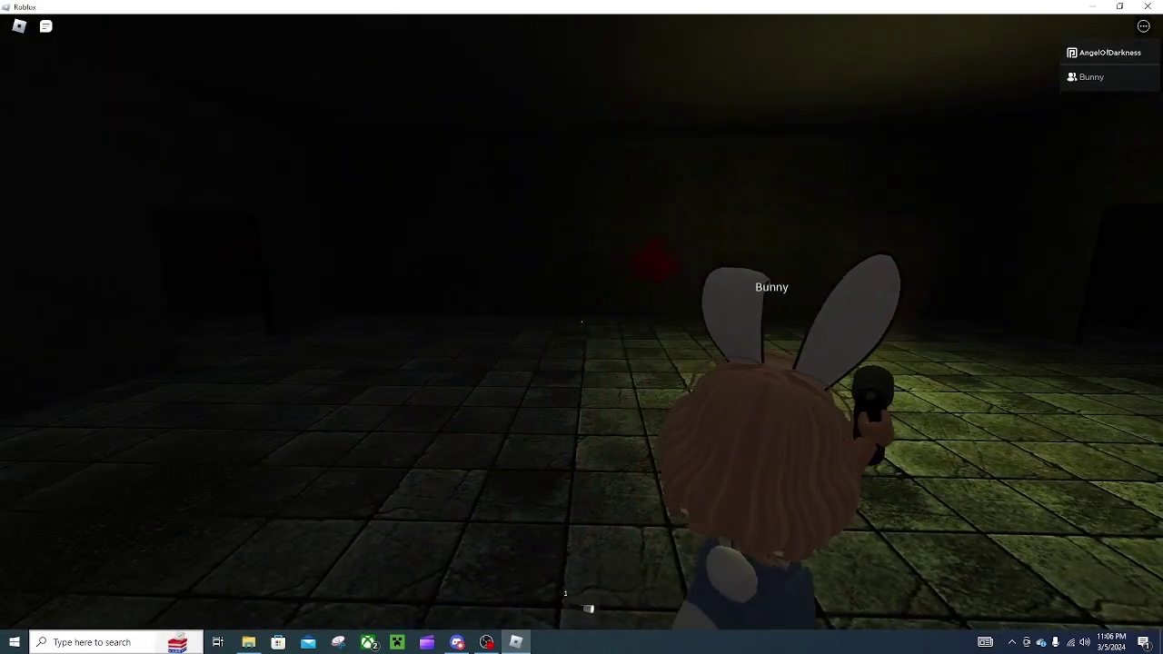
# Step: Turn on the flashlight, inspect the blood-splattered wall, and turn toward the doorway
pyautogui.moveTo(581, 327); pyautogui.dragTo(454, 345)
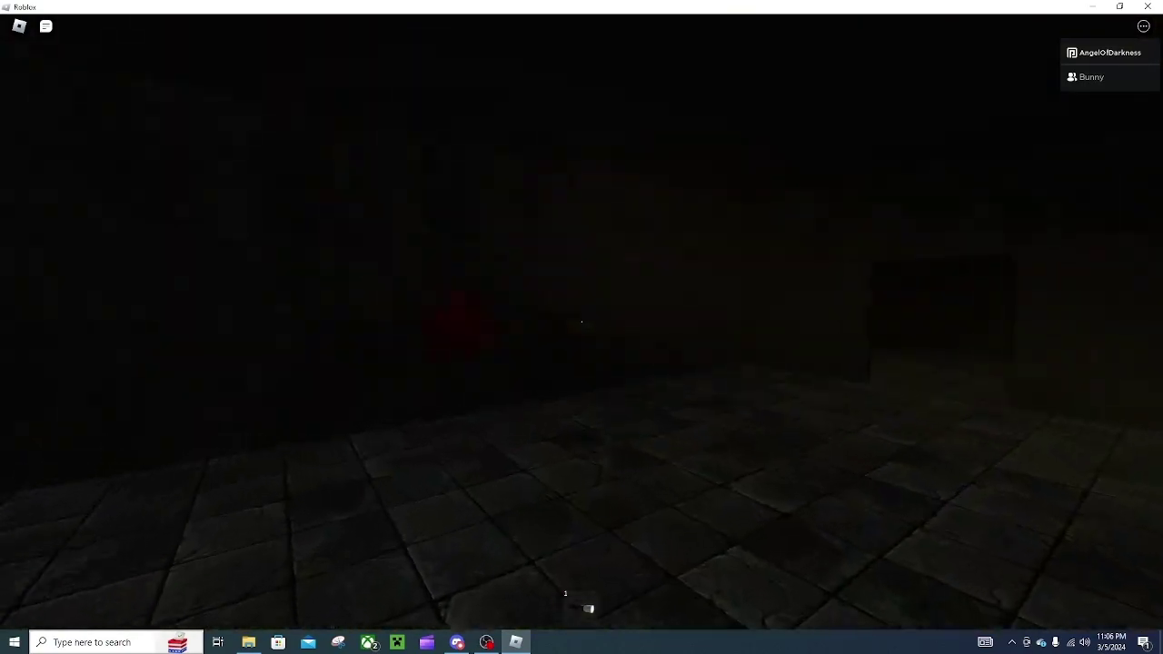
pyautogui.press('f')
pyautogui.press('w')
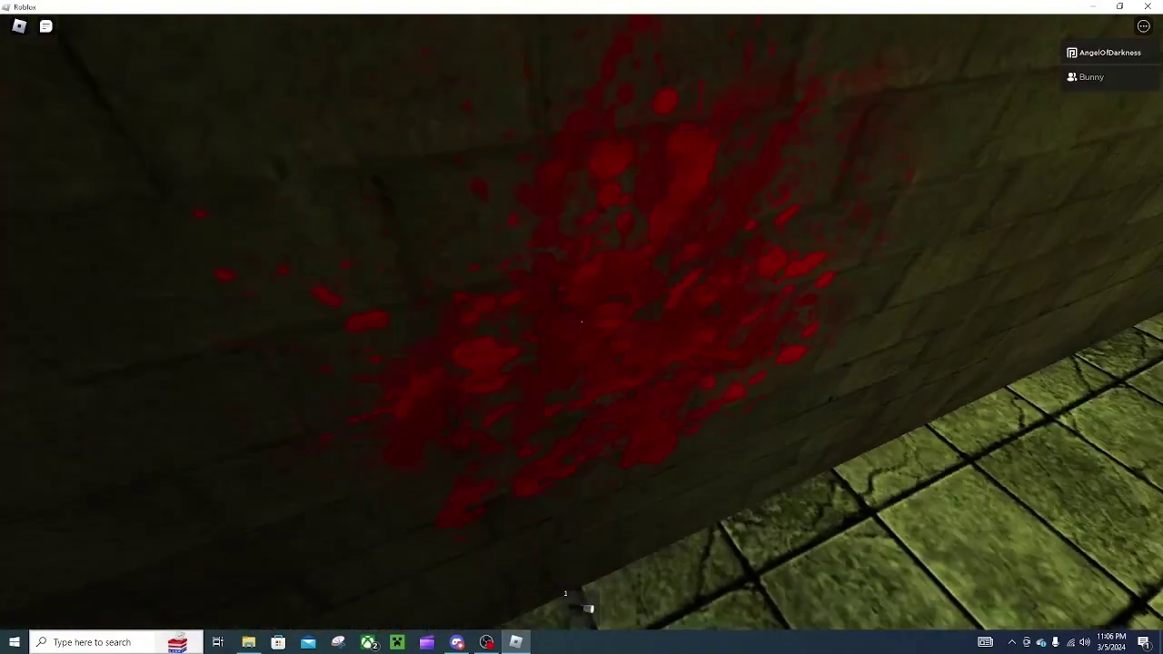
pyautogui.moveTo(581, 327); pyautogui.dragTo(364, 327)
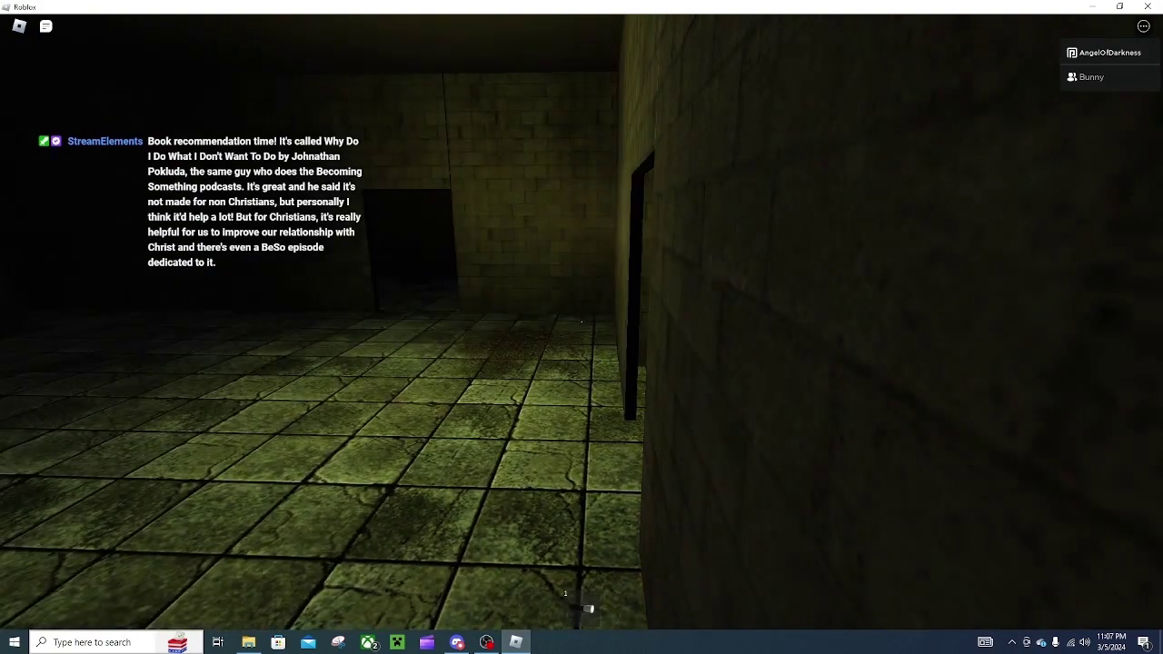
pyautogui.scroll(-3, 582, 327)
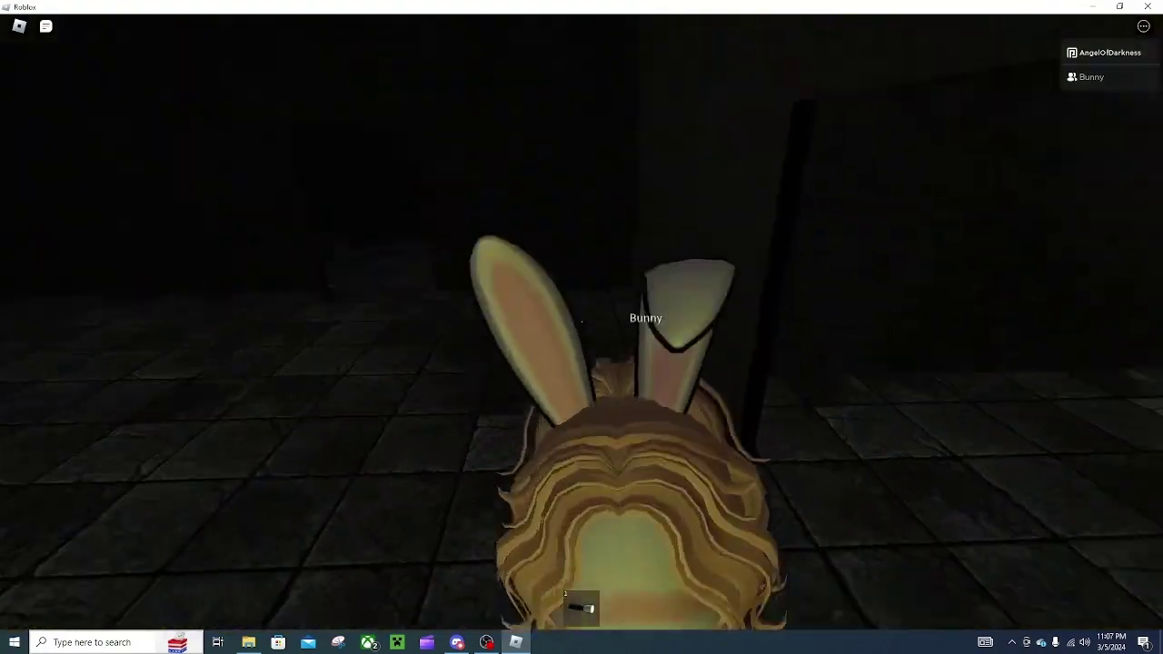
pyautogui.scroll(3, 581, 327)
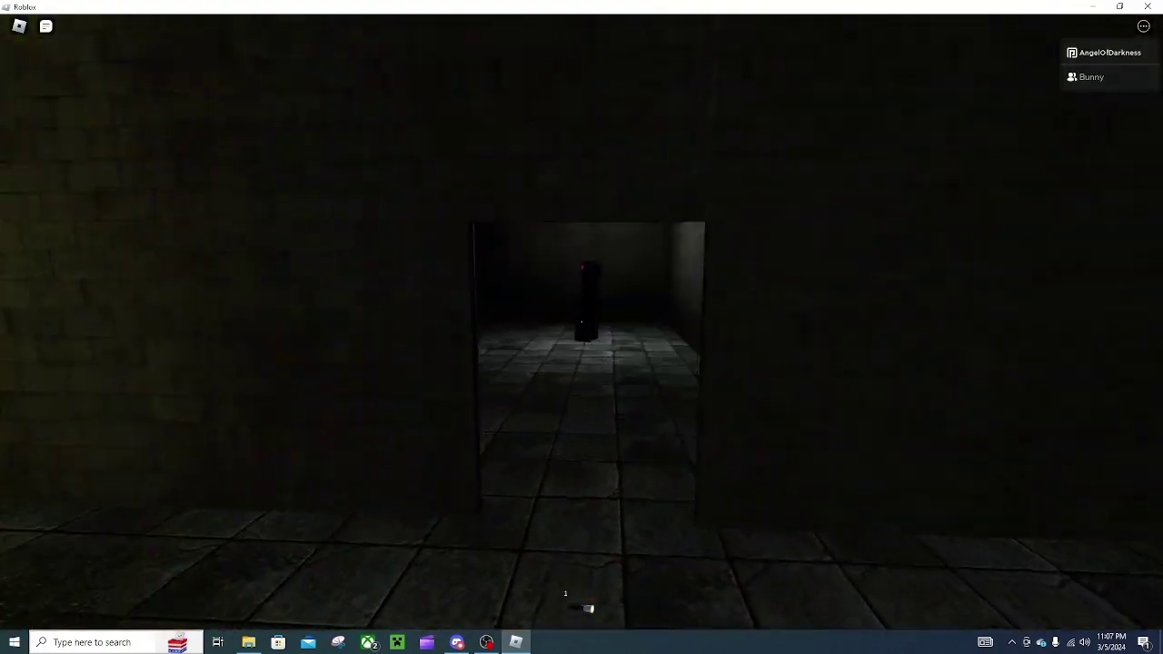
pyautogui.scroll(-2, 582, 327)
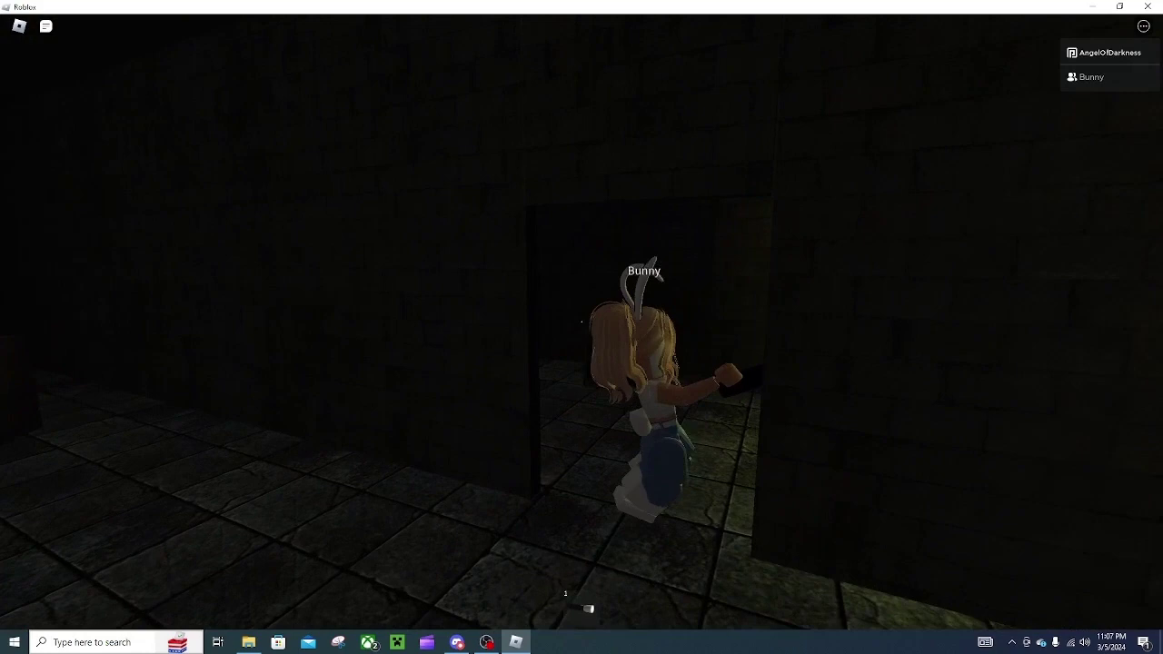
pyautogui.press('w')
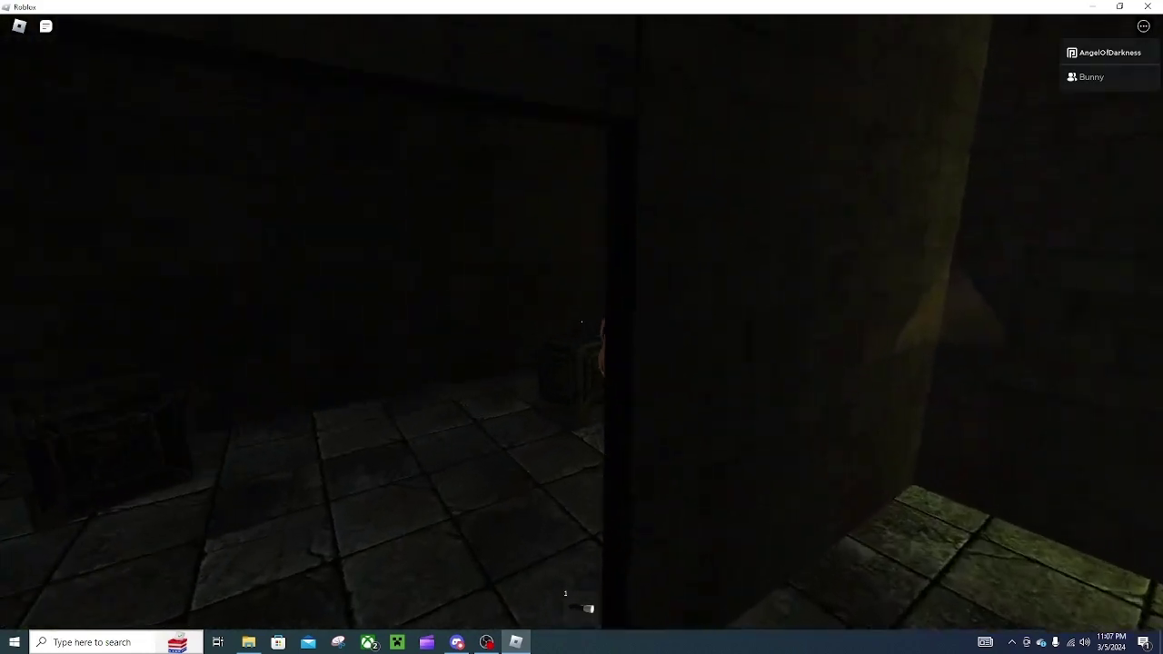
pyautogui.press('w')
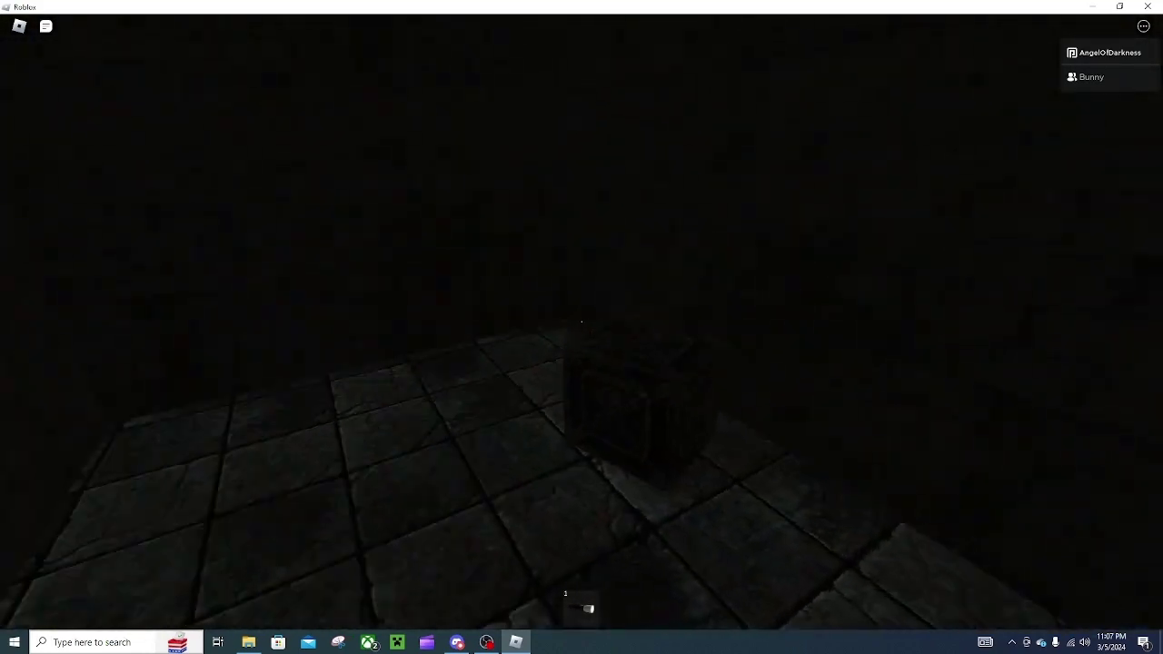
pyautogui.press('Escape')
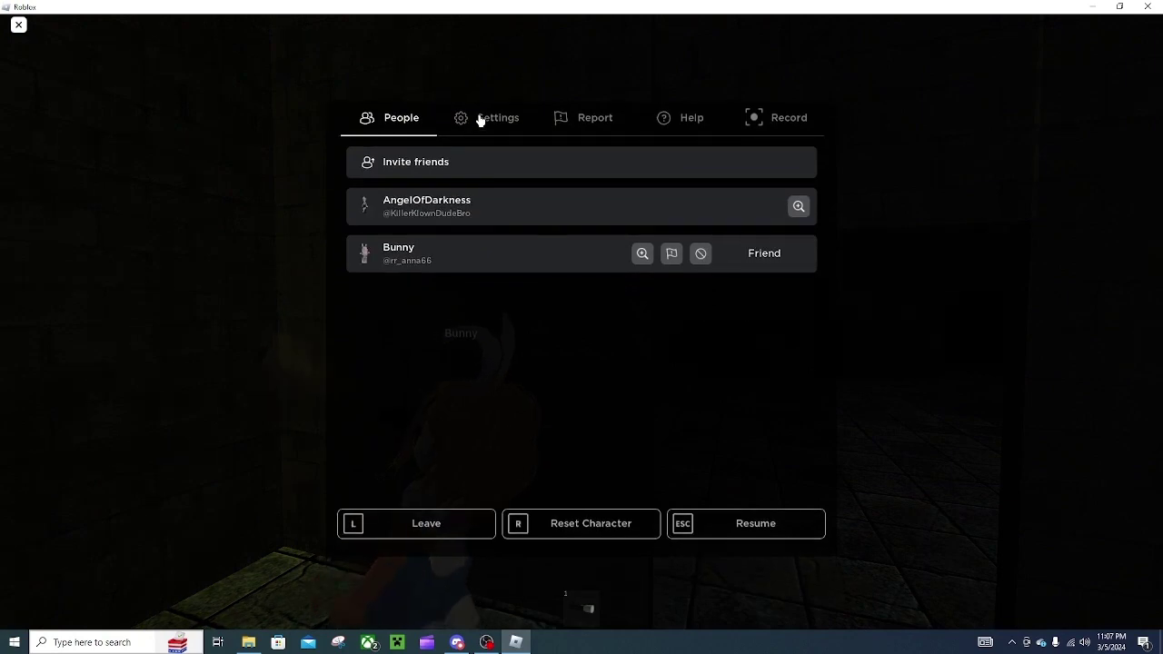
pyautogui.click(481, 119)
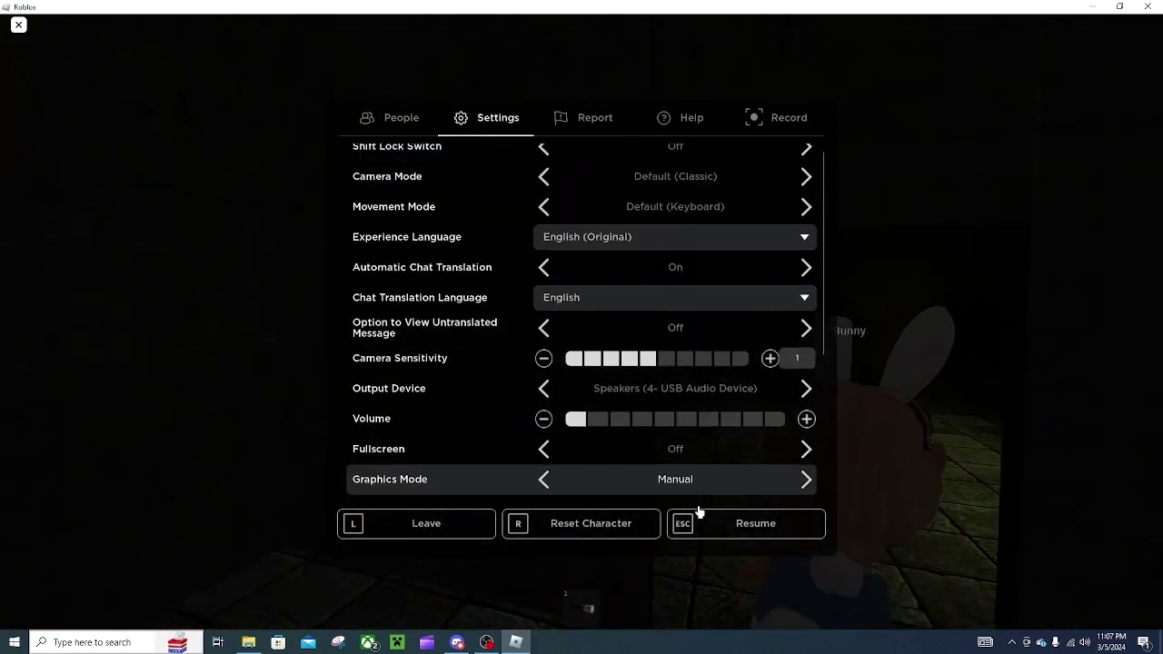
pyautogui.click(709, 518)
# Step: Follow Bunny through the doorway toward the Laboratory door with the flashlight on
pyautogui.press('Escape')
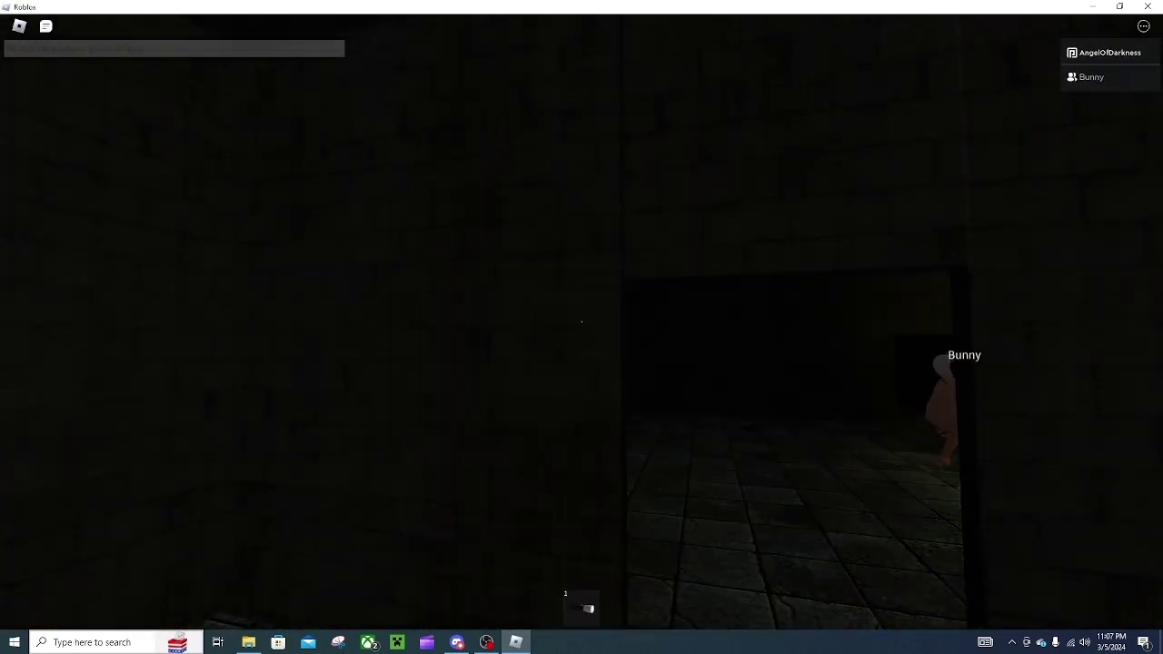
pyautogui.press('w')
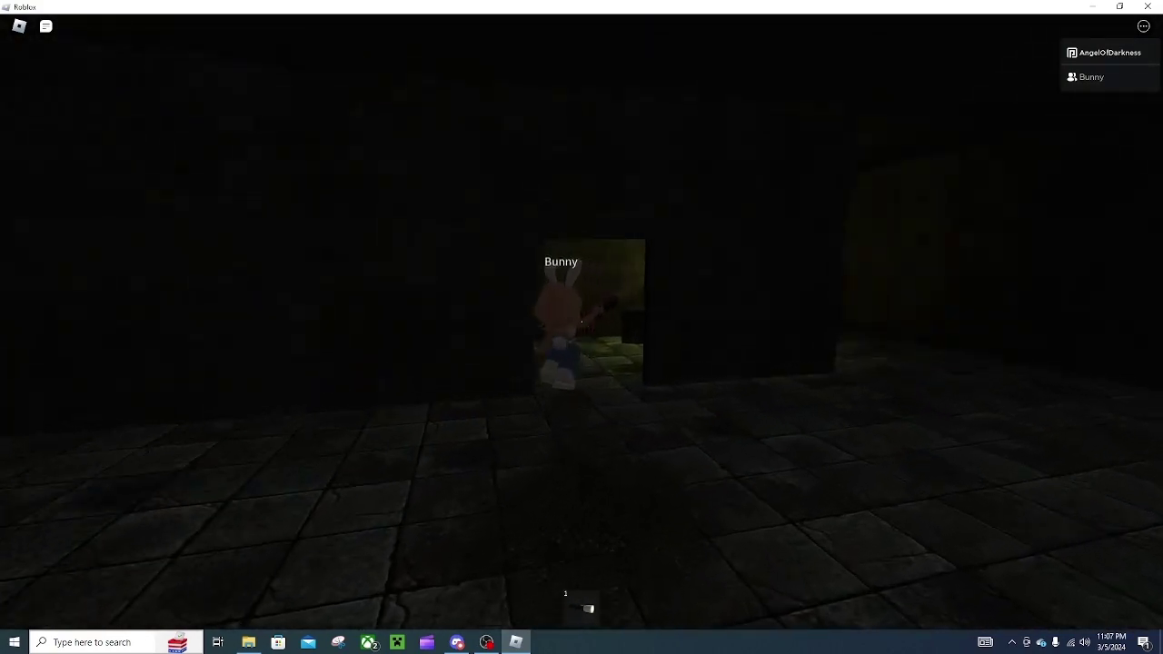
pyautogui.press('w')
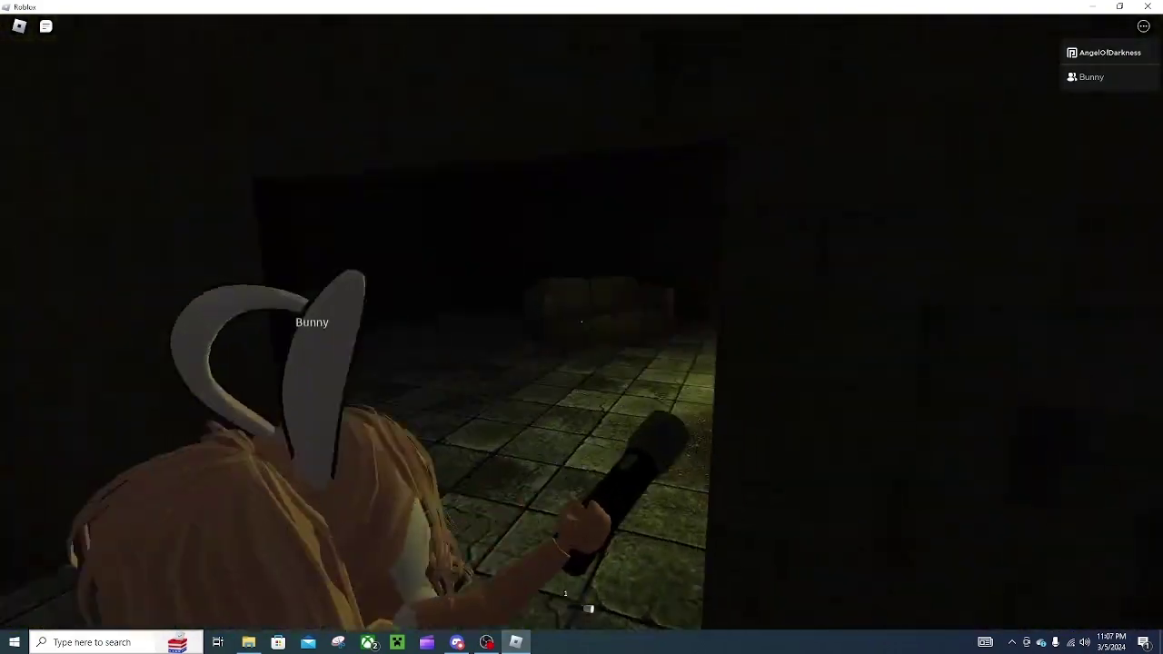
pyautogui.press('w')
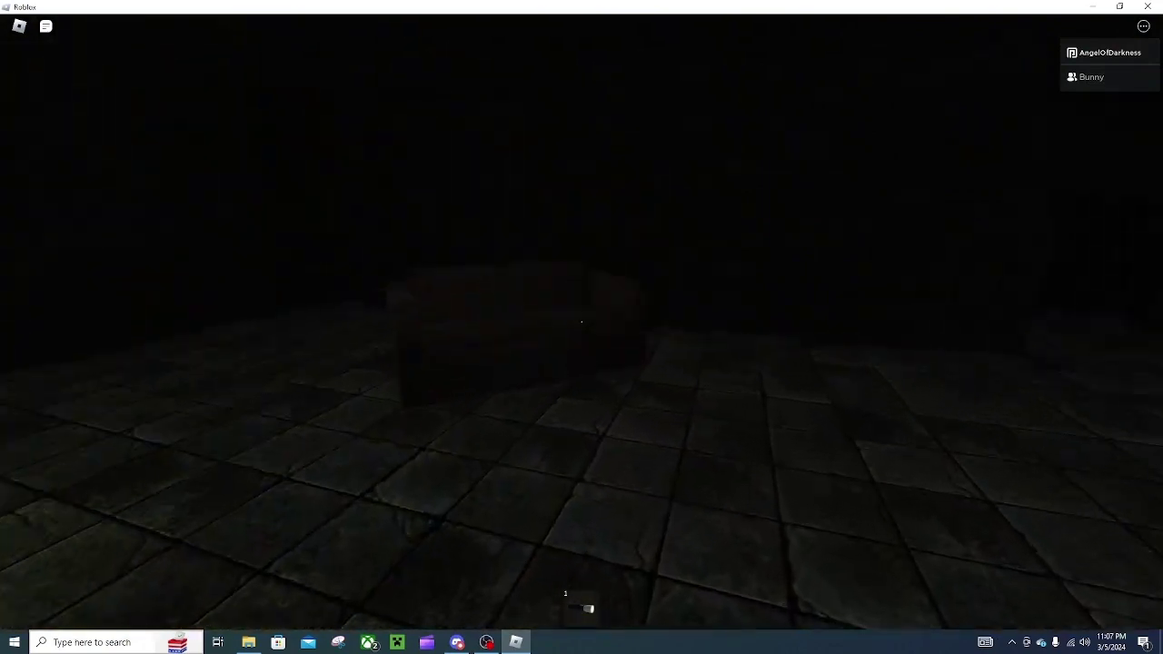
pyautogui.press('w')
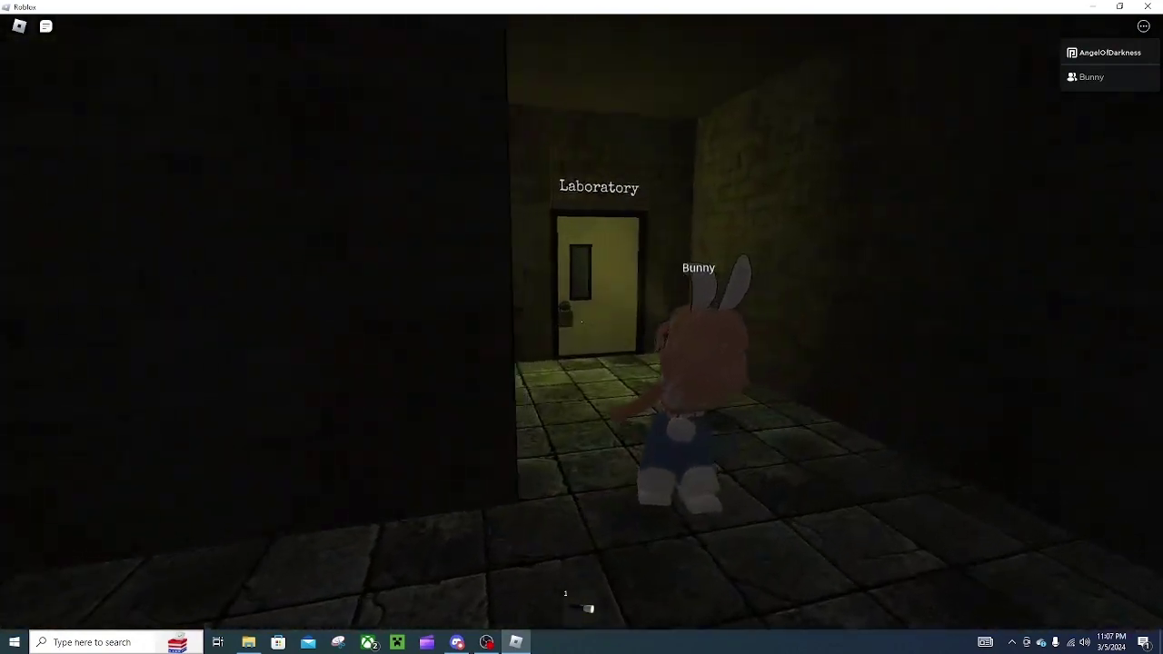
pyautogui.press('f')
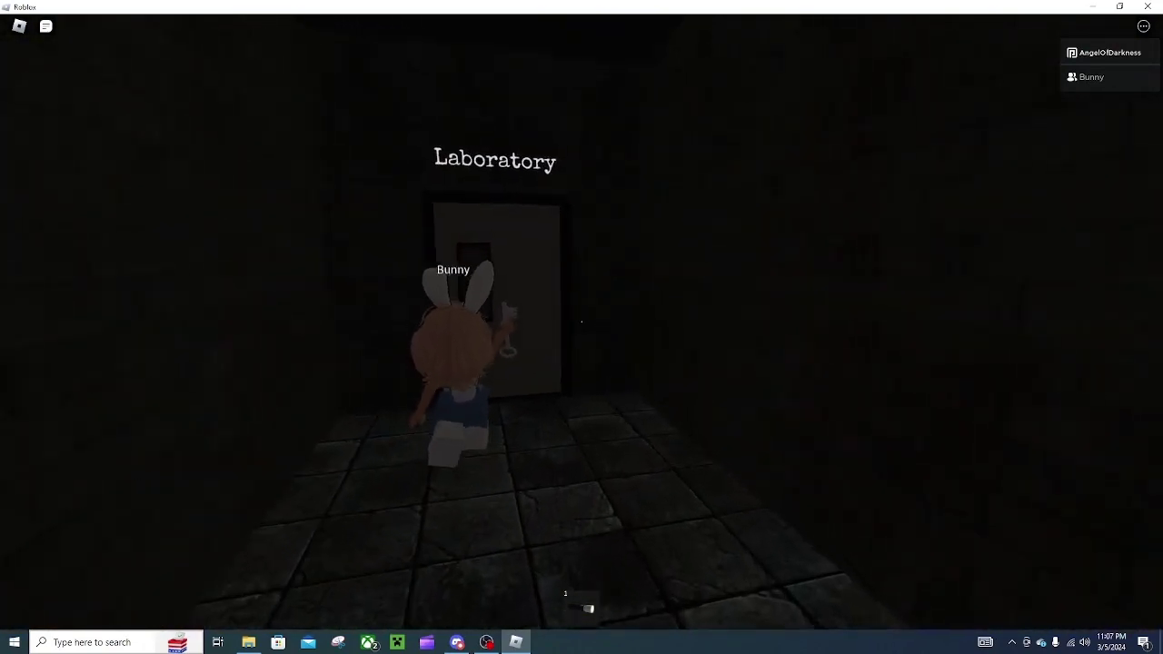
# Step: Go through the Laboratory door and start opening the door under the hanging bulb
pyautogui.press('w')
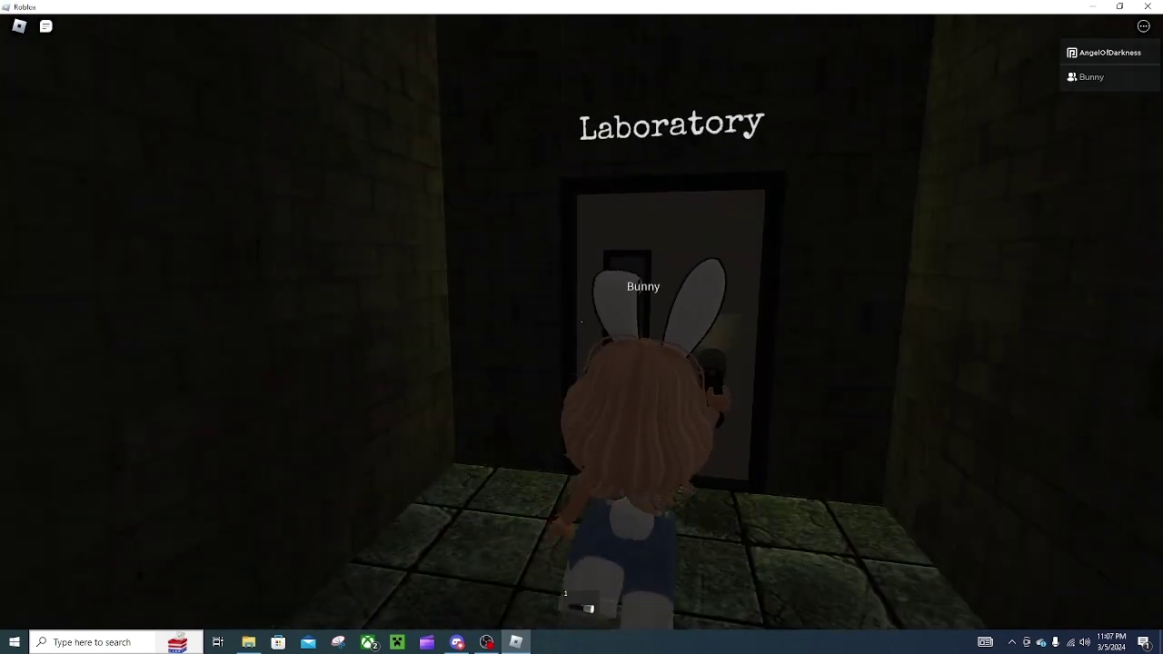
pyautogui.press('w')
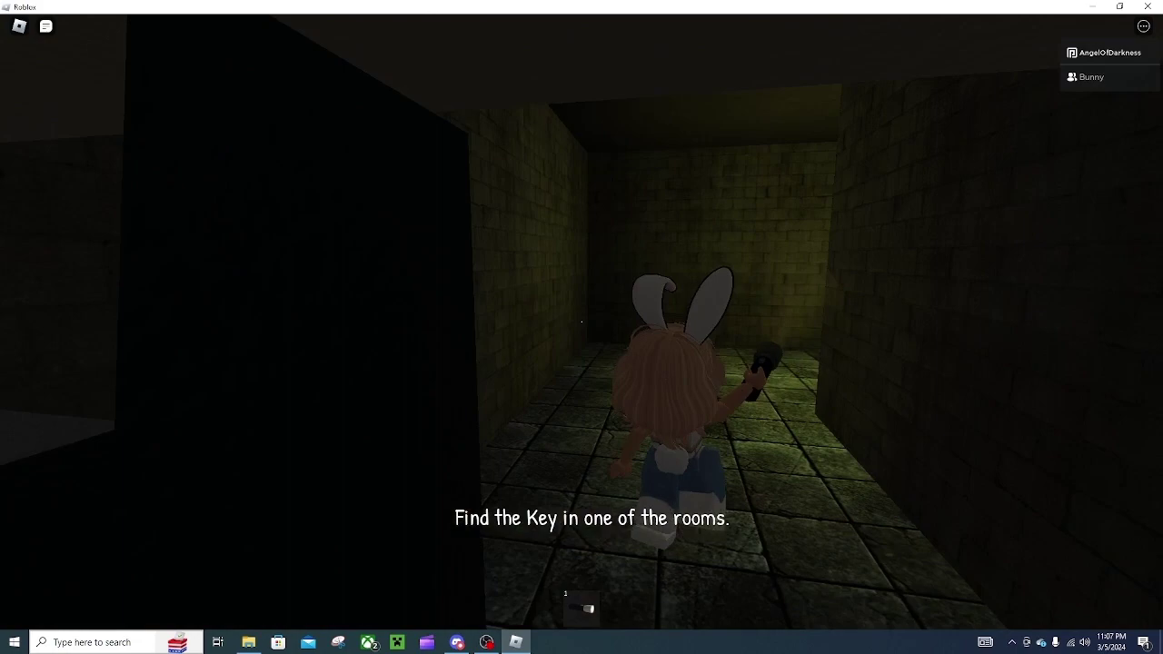
pyautogui.press('w')
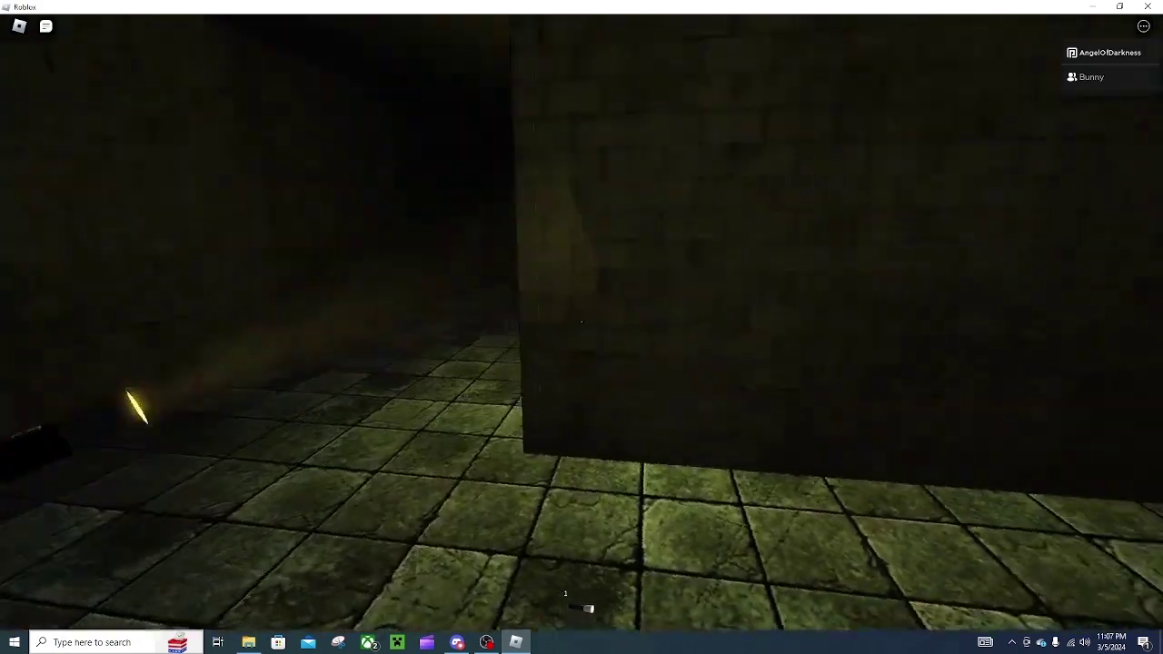
pyautogui.press('w')
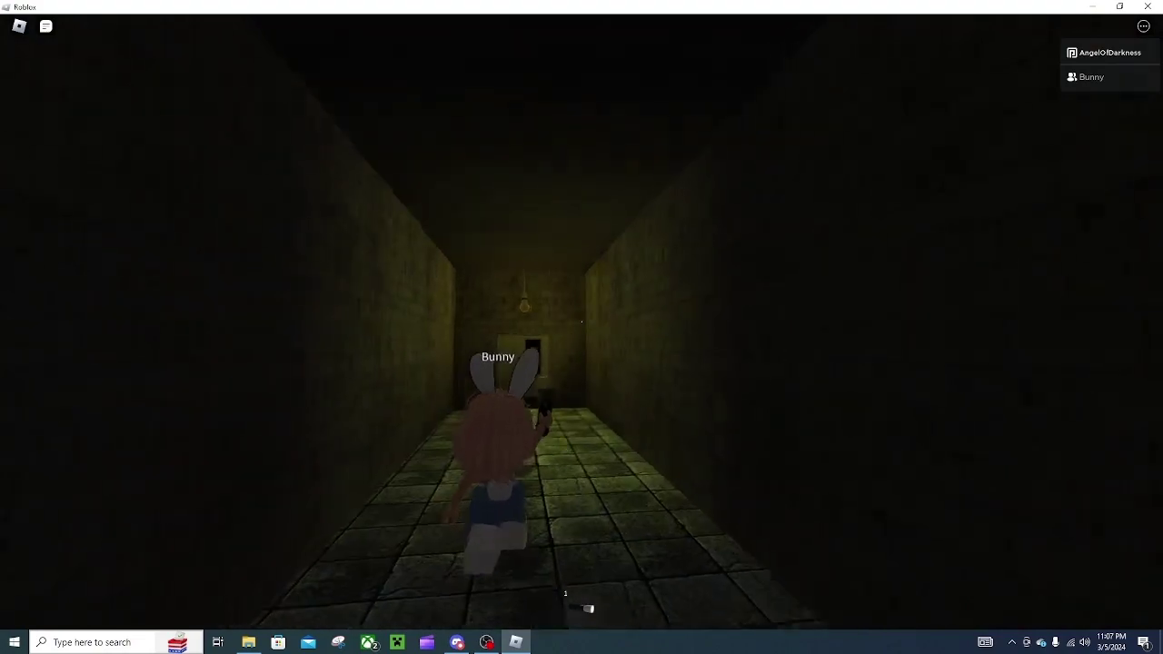
pyautogui.press('w')
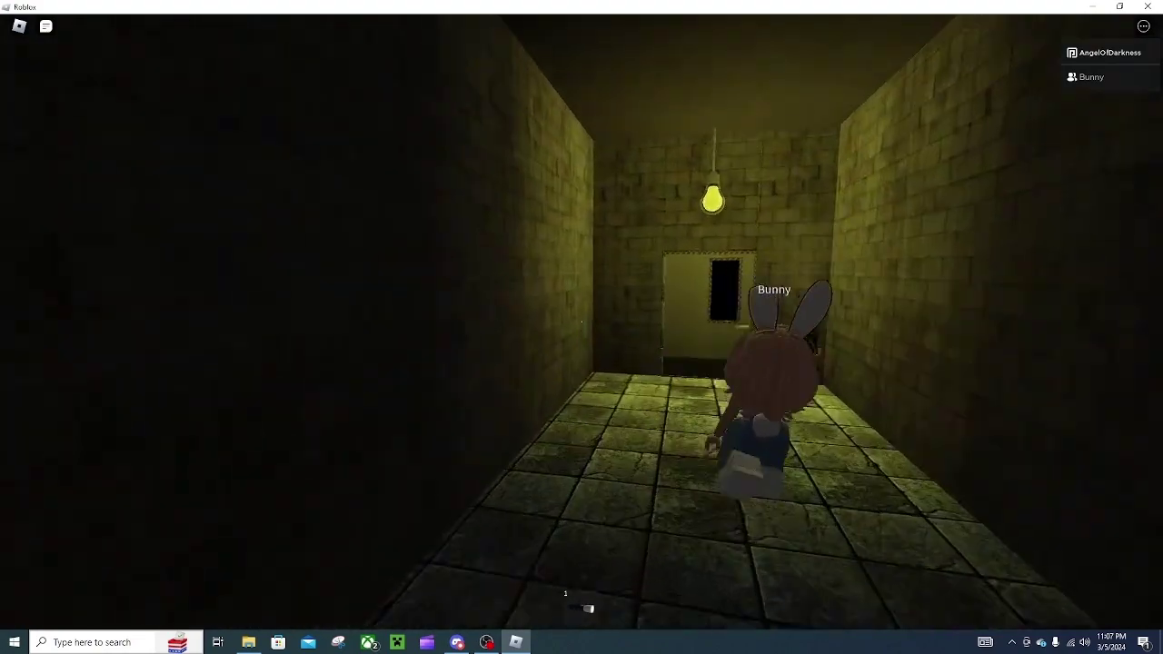
pyautogui.press('w')
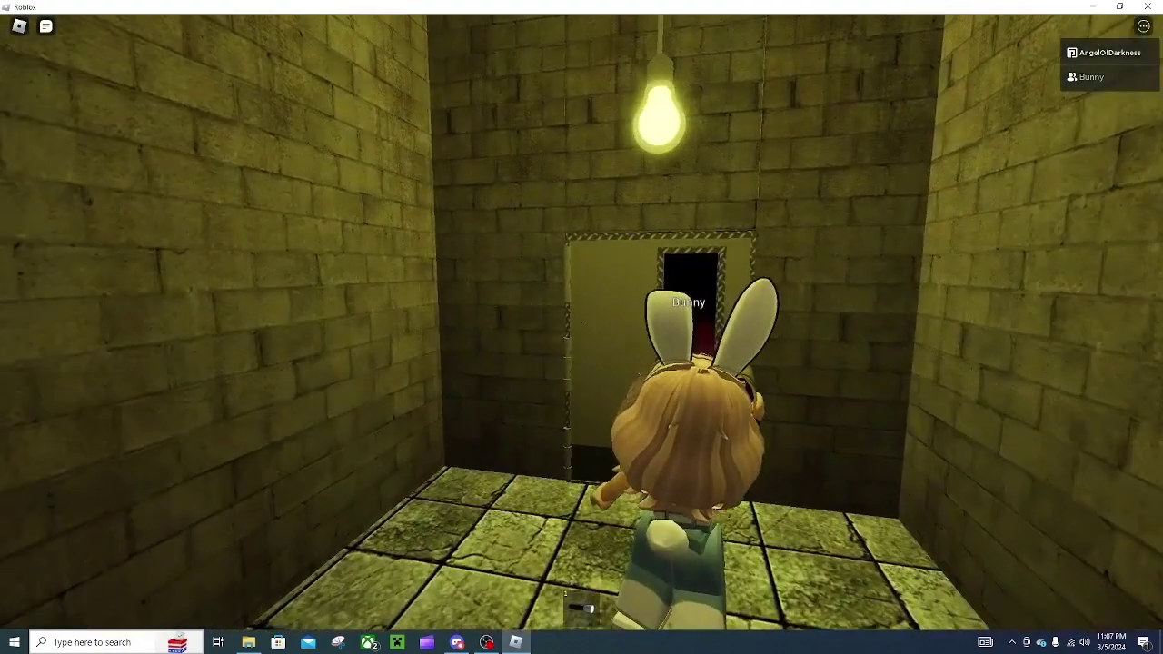
pyautogui.press('w')
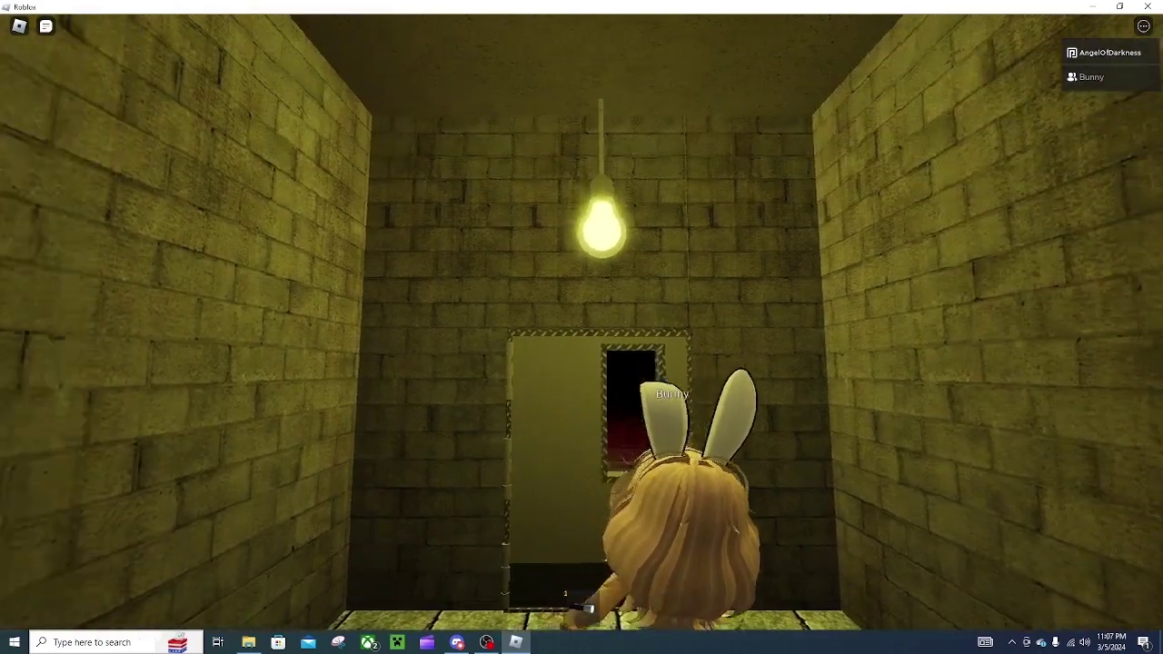
pyautogui.press('a')
pyautogui.press('e')
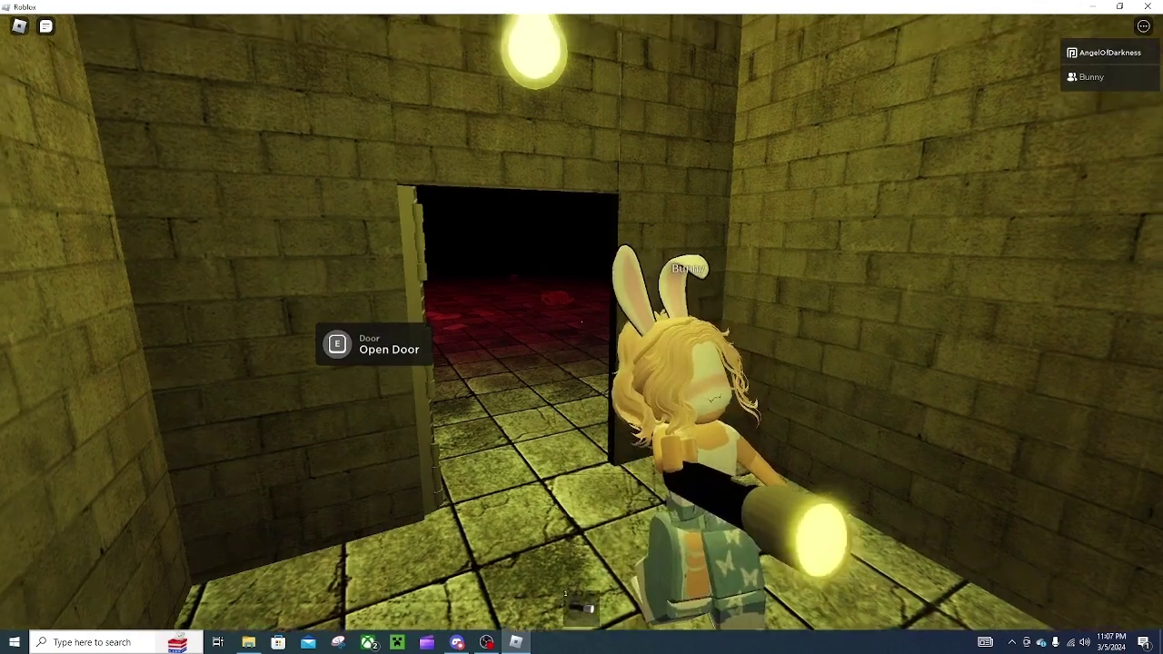
# Step: Walk into the red-lit room behind Bunny, looking across it toward the dark corner
pyautogui.moveTo(582, 327); pyautogui.dragTo(818, 327)
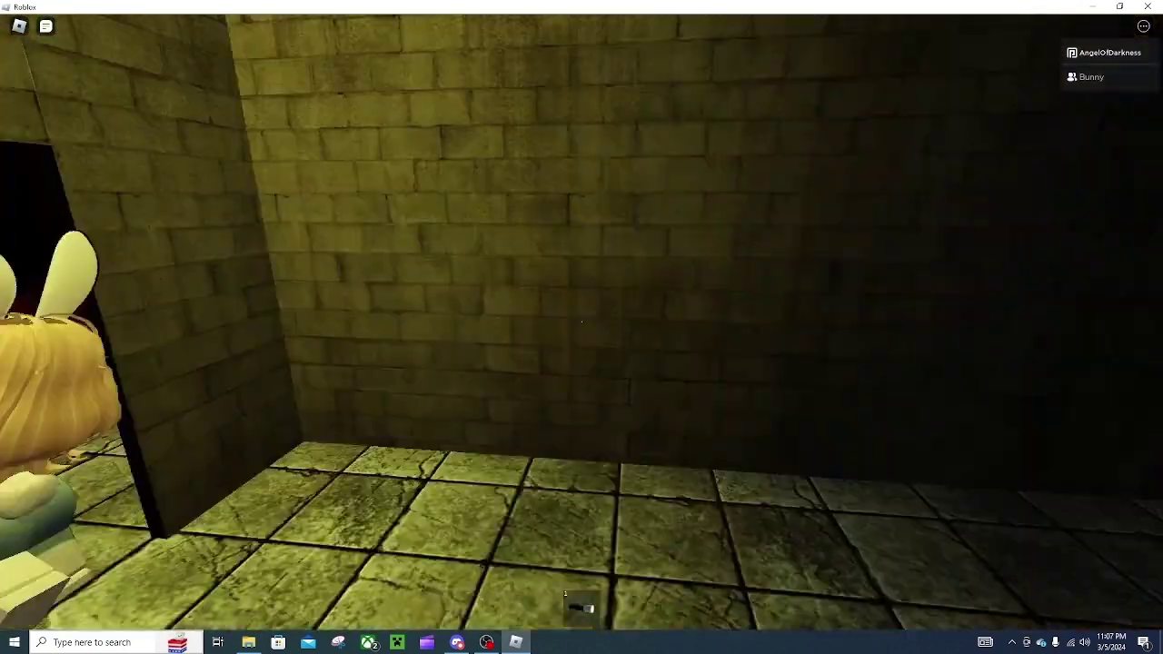
pyautogui.press('w')
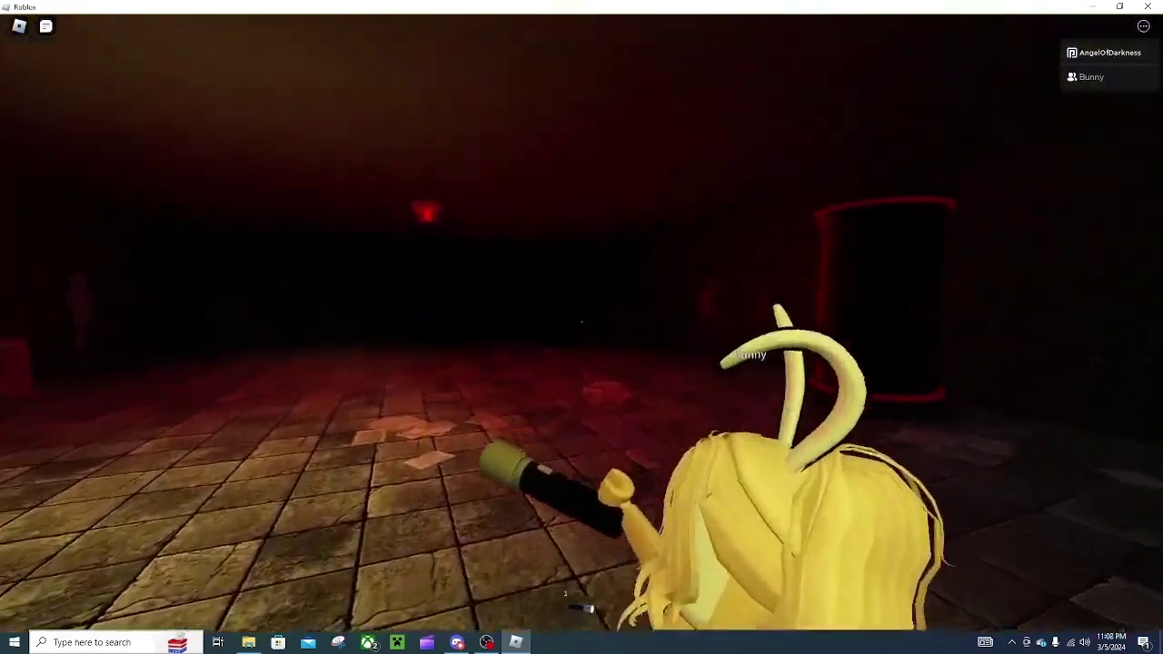
pyautogui.moveTo(581, 327); pyautogui.dragTo(364, 327)
pyautogui.press('w')
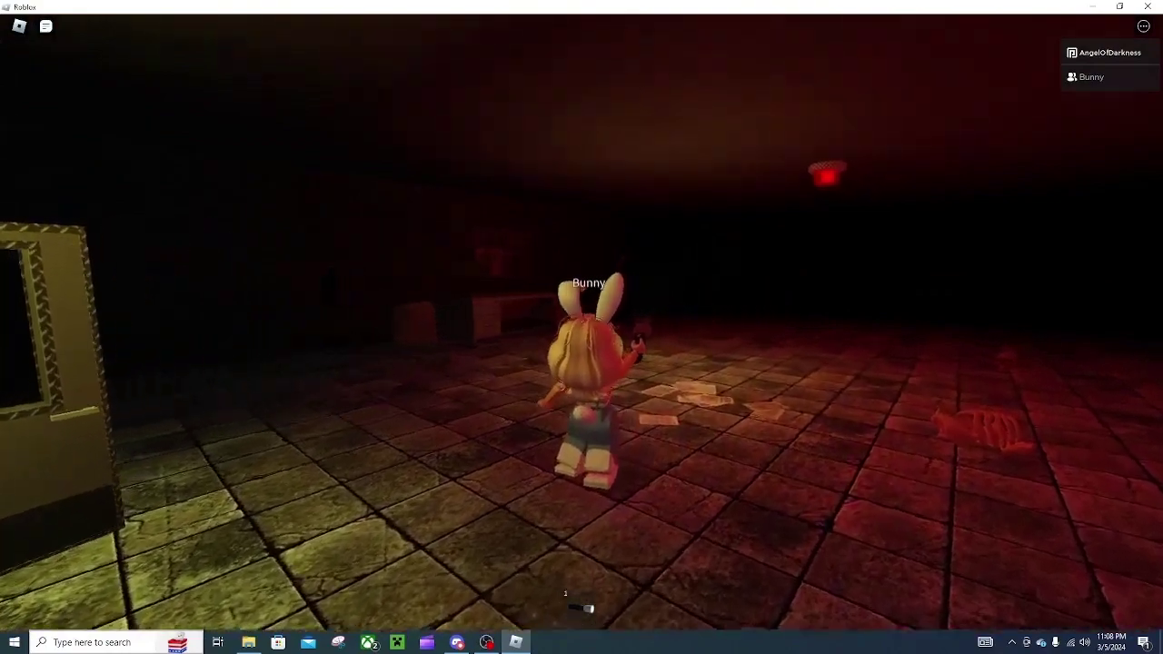
pyautogui.moveTo(582, 327); pyautogui.dragTo(273, 327)
pyautogui.press('w')
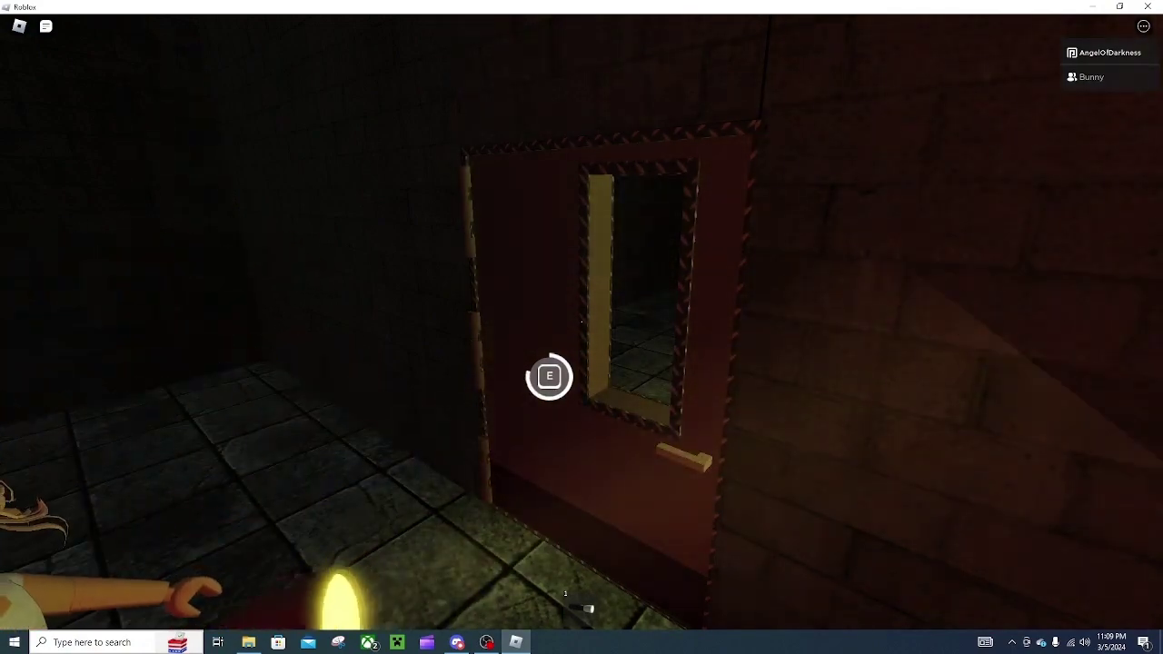
# Step: Follow Bunny along the green-brick corridor into the room with the open hatch
pyautogui.press('w')
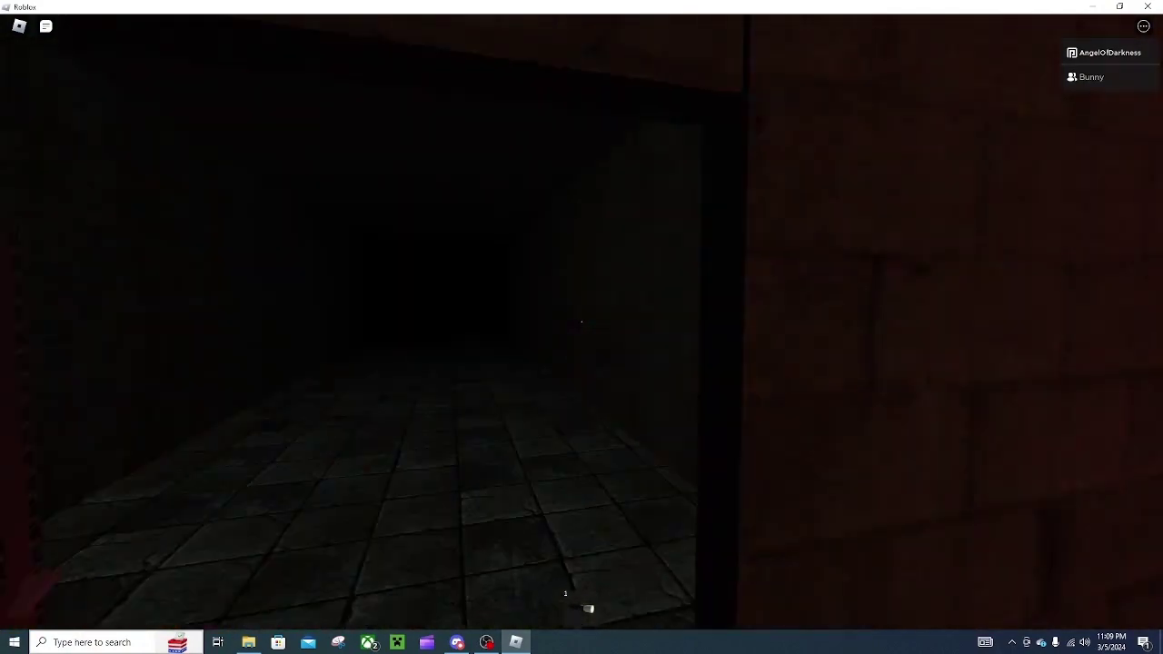
pyautogui.press('w')
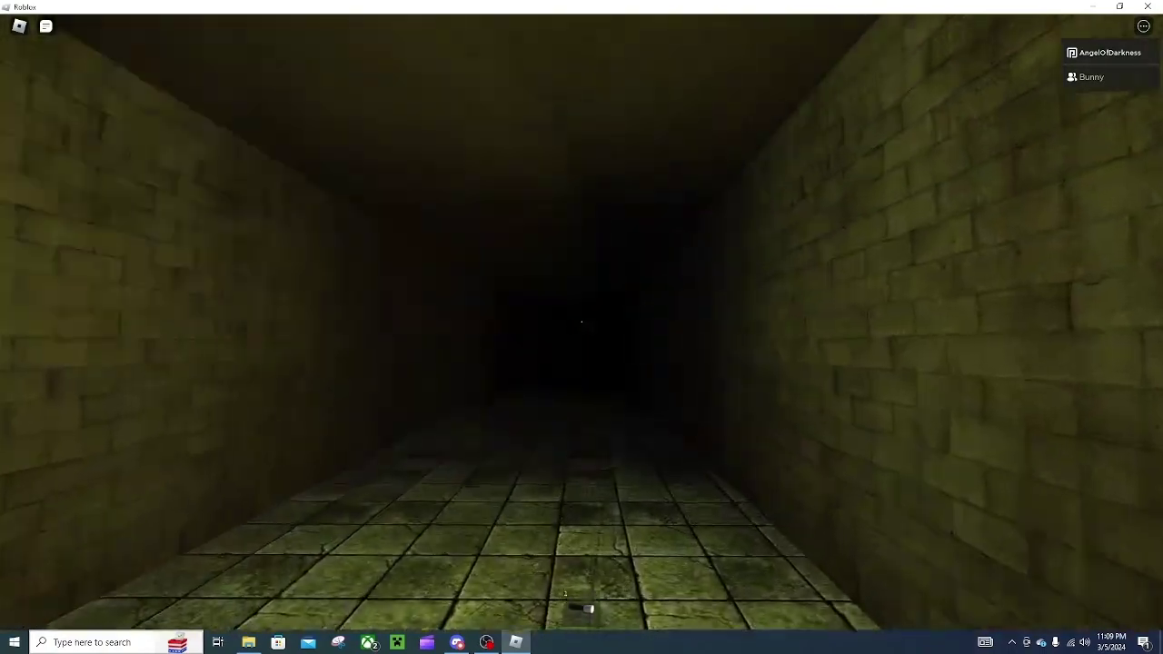
pyautogui.press('w')
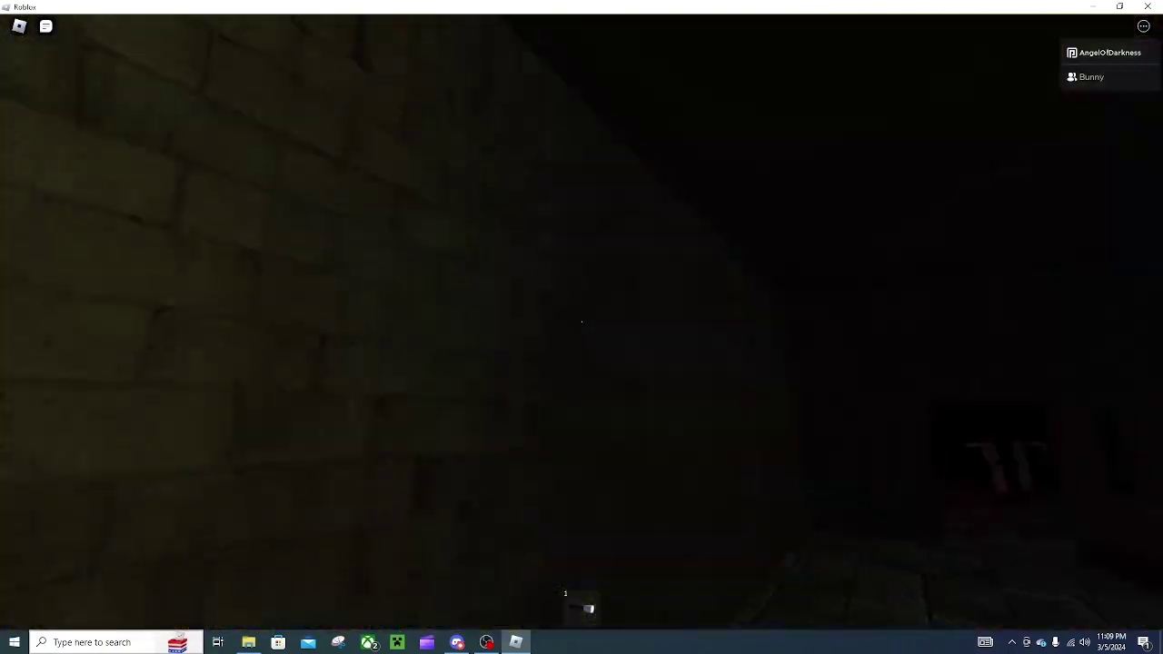
pyautogui.press('w')
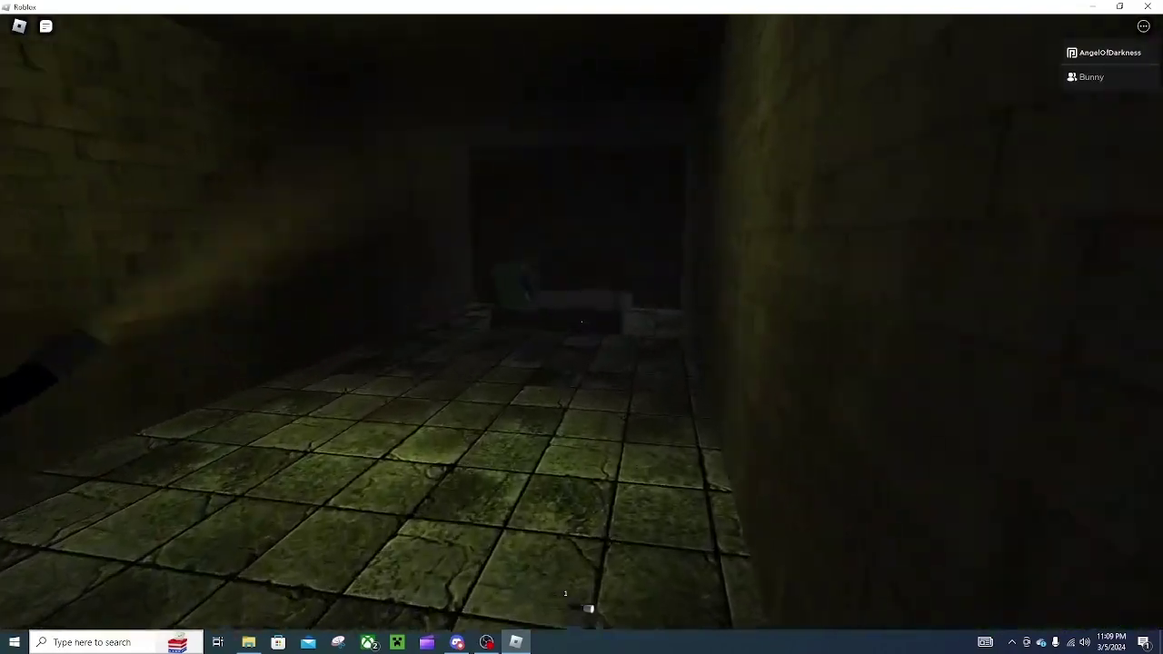
pyautogui.press('w')
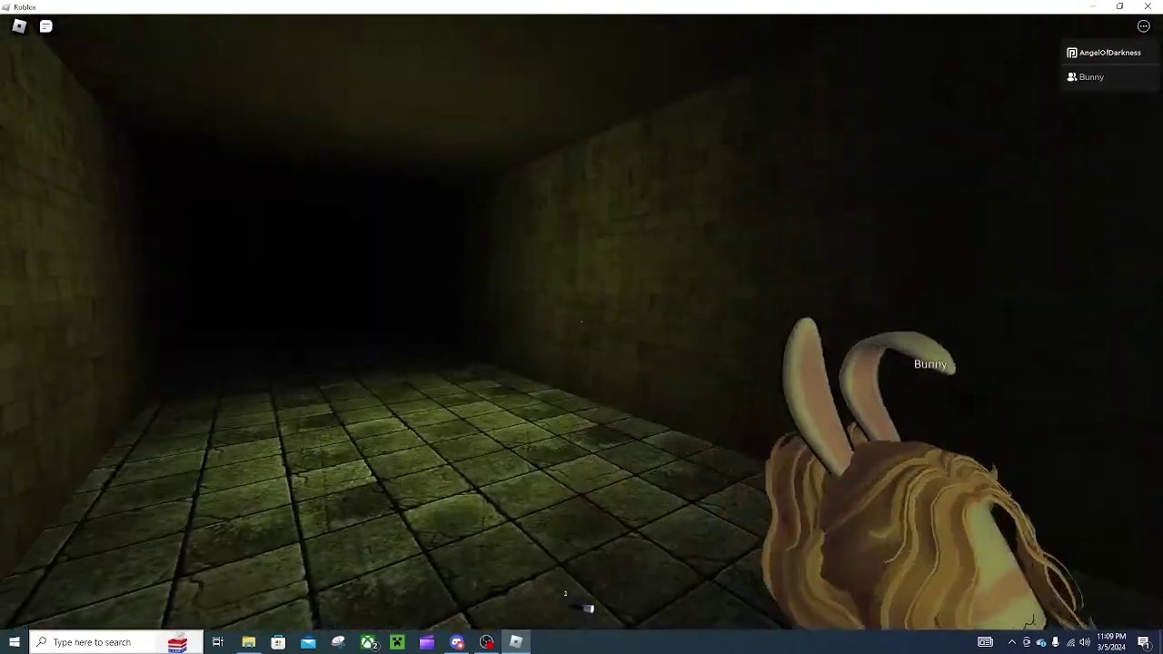
pyautogui.press('w')
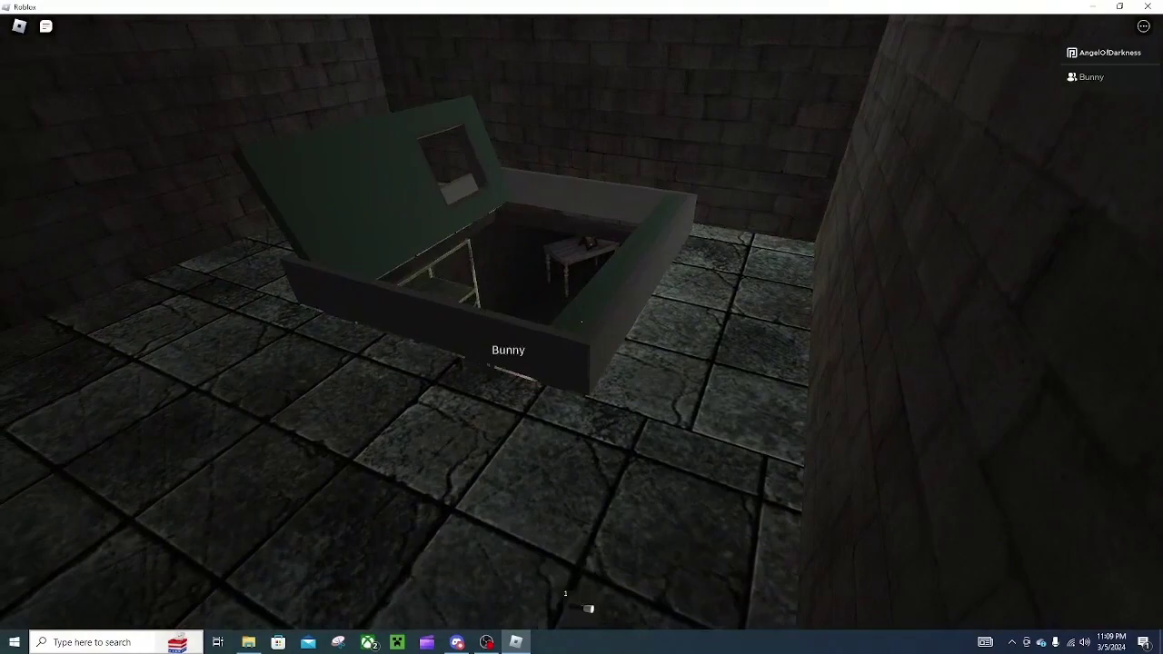
# Step: Drop through the hatch and look over the basement shelves and the table photo
pyautogui.press('w')
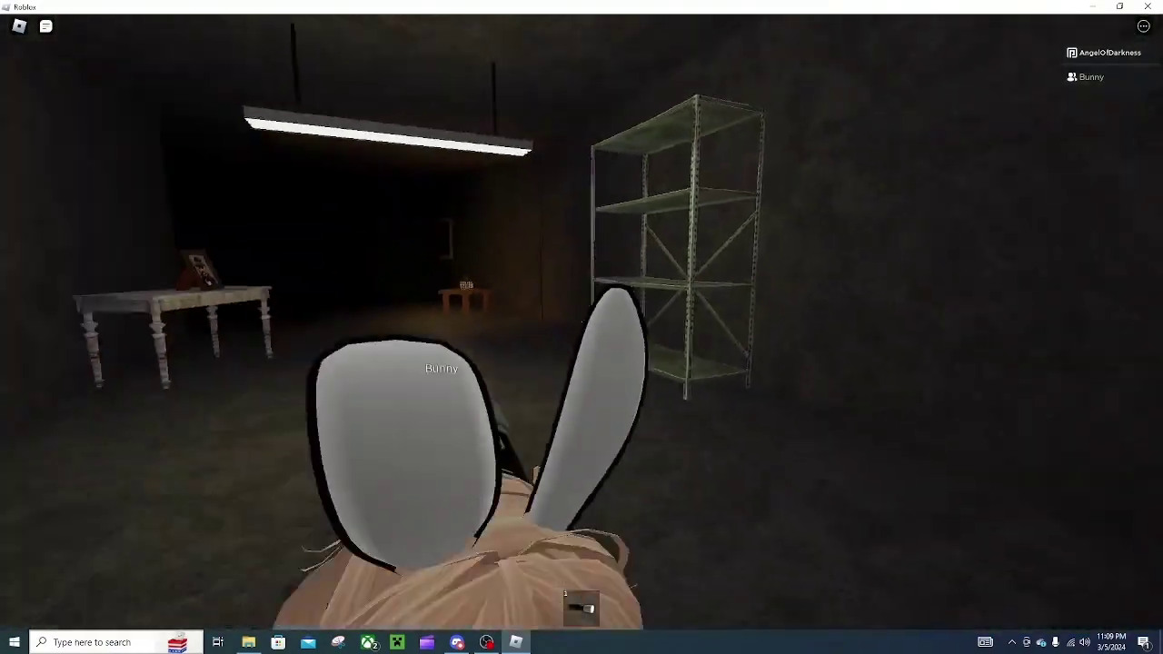
pyautogui.press('w')
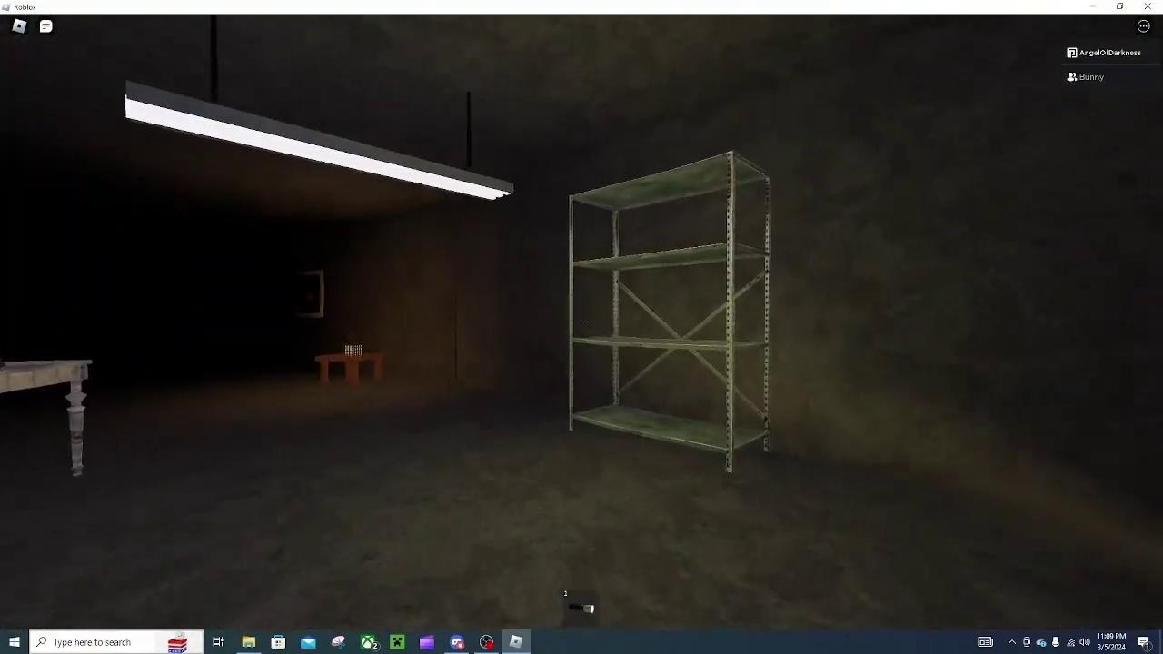
pyautogui.moveTo(727, 327); pyautogui.dragTo(454, 327)
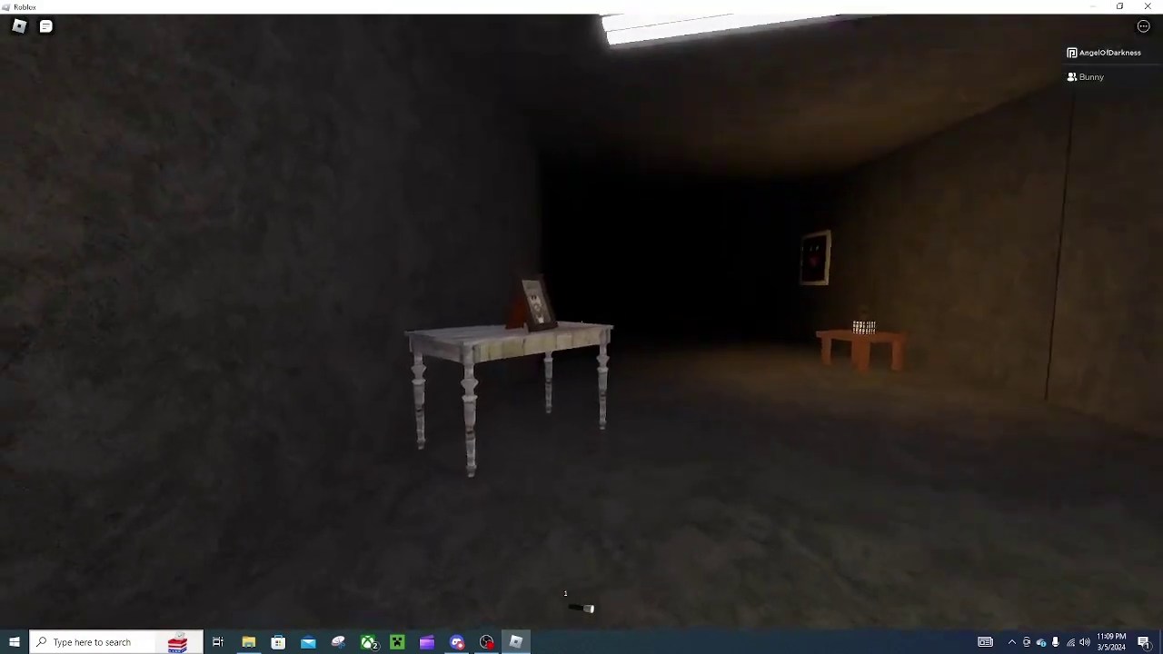
pyautogui.press('w')
pyautogui.moveTo(582, 327); pyautogui.dragTo(818, 272)
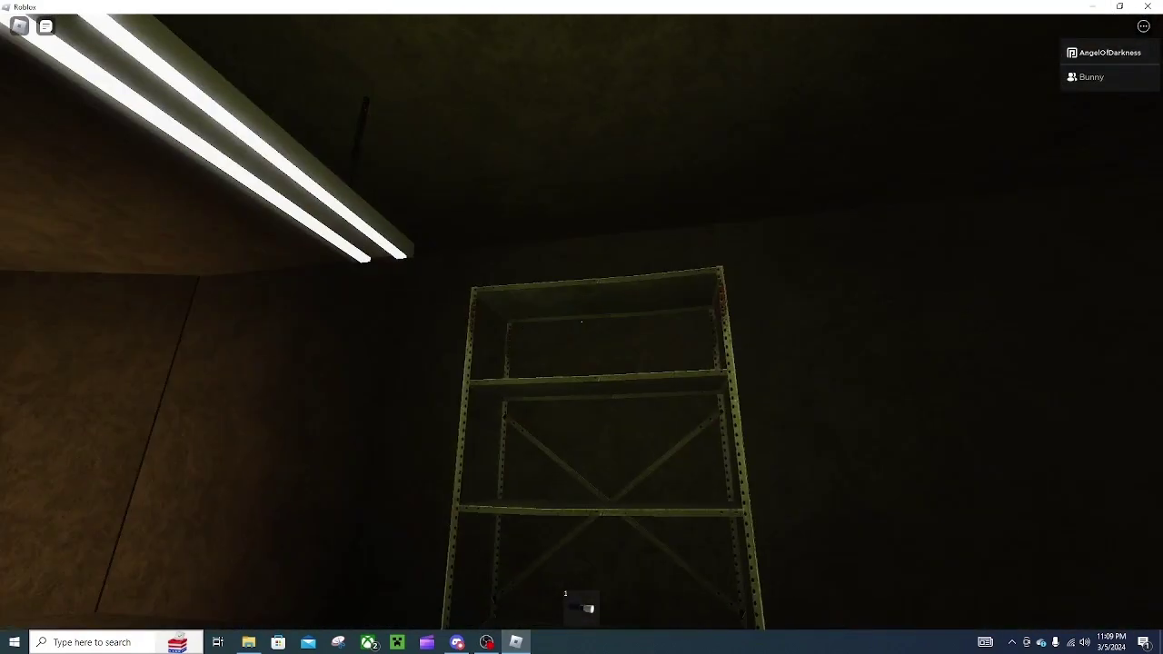
pyautogui.moveTo(581, 327); pyautogui.dragTo(363, 345)
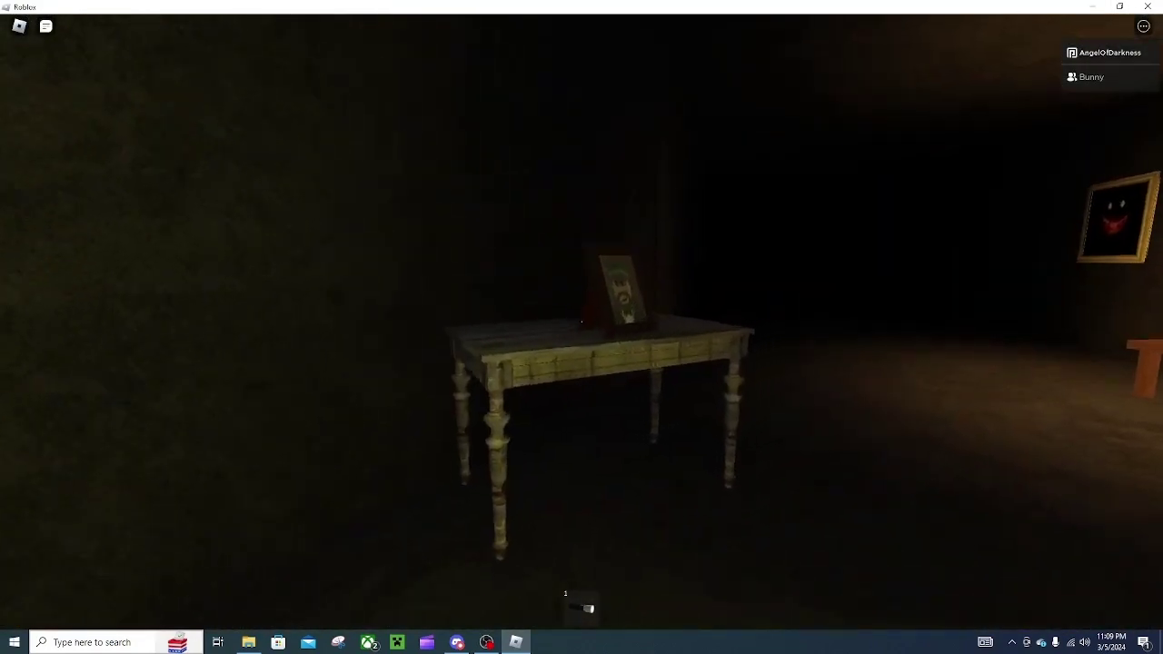
pyautogui.moveTo(581, 327); pyautogui.dragTo(817, 309)
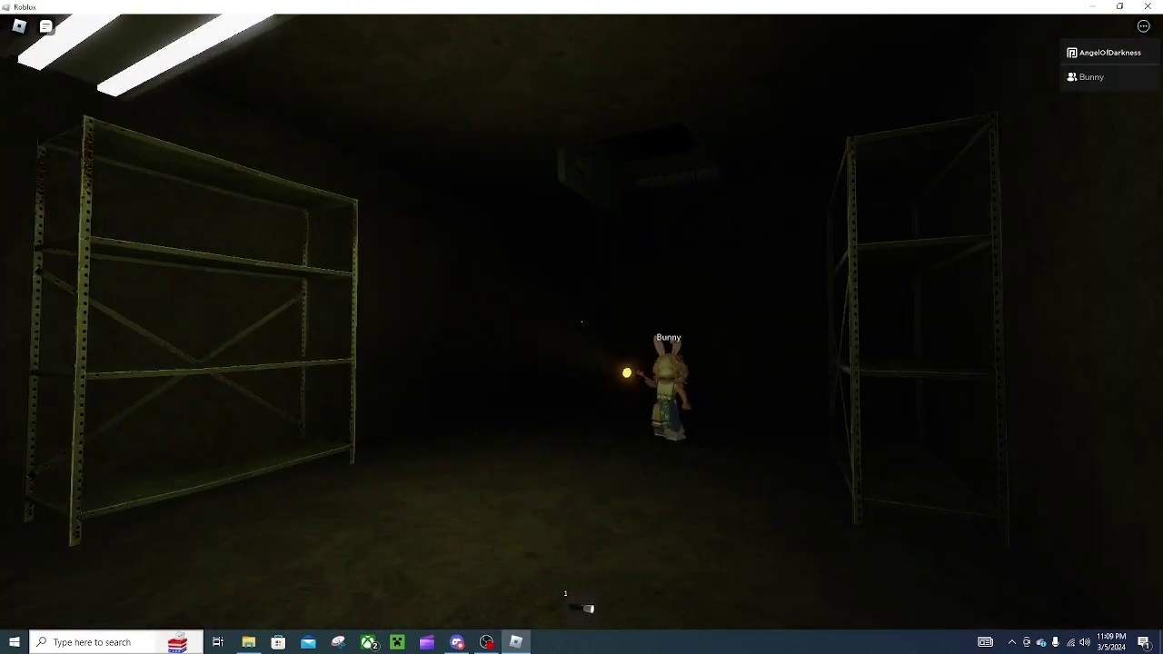
pyautogui.moveTo(581, 327); pyautogui.dragTo(364, 327)
# Step: Walk up to the lantern table and the grinning painting on the wall
pyautogui.press('w')
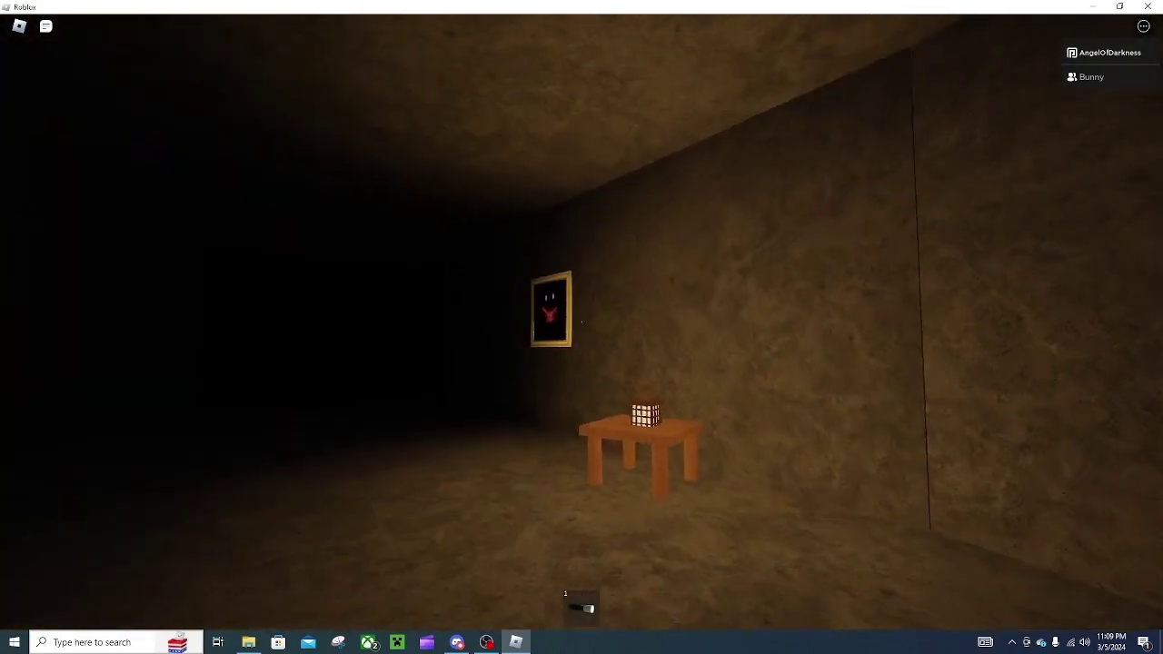
pyautogui.press('w')
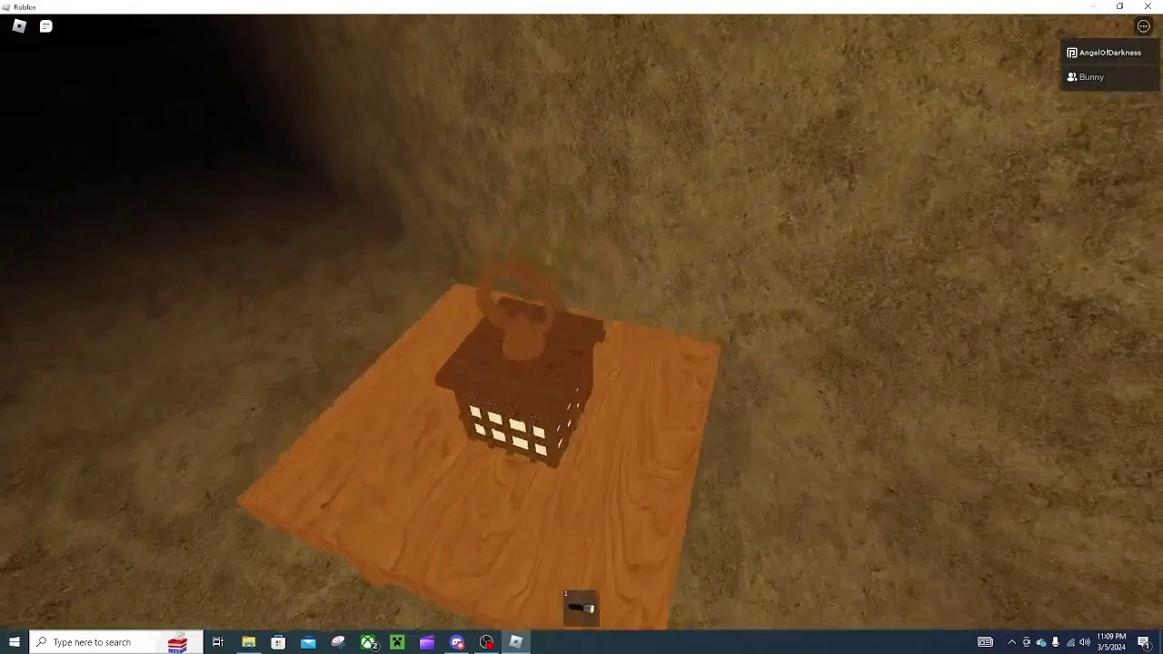
pyautogui.moveTo(581, 327)
pyautogui.mouseDown()
pyautogui.moveTo(581, 472)
pyautogui.moveTo(455, 327)
pyautogui.mouseUp()
pyautogui.press('w')
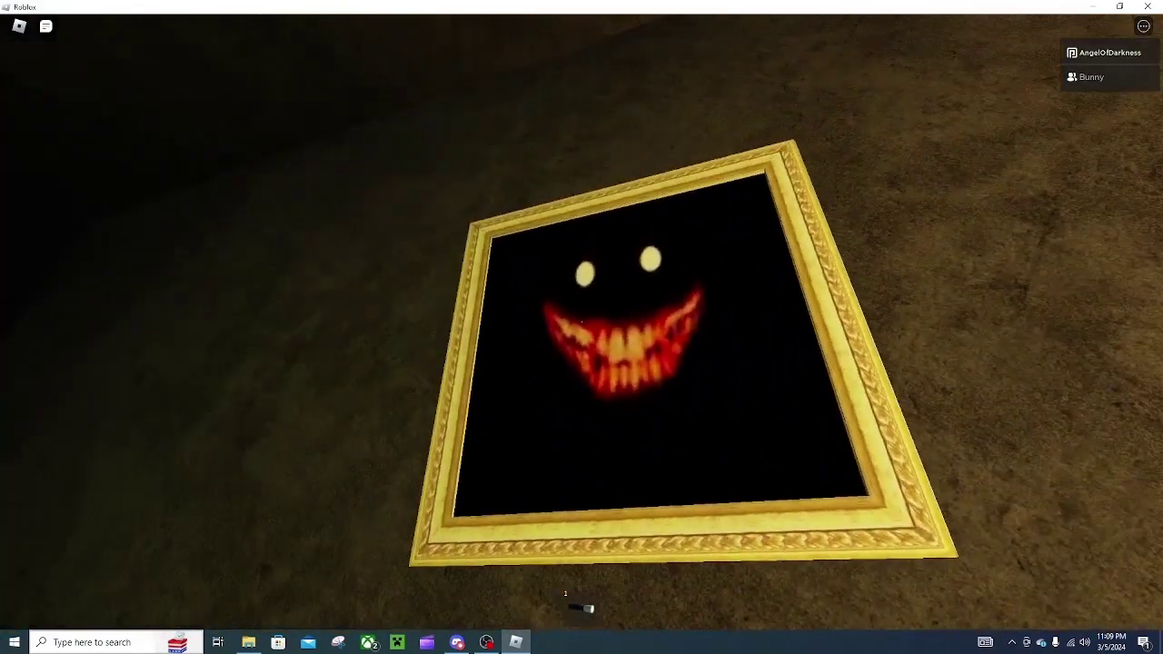
# Step: Follow Bunny down the dark corridor toward the ceiling light
pyautogui.moveTo(581, 327); pyautogui.dragTo(273, 327)
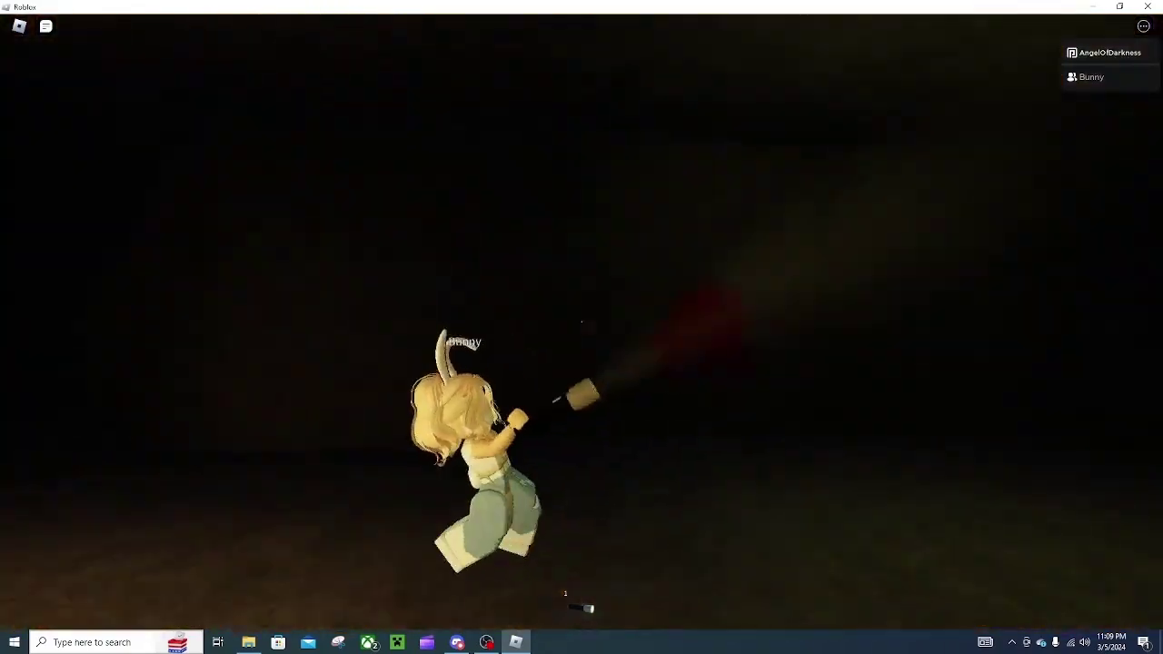
pyautogui.press('w')
pyautogui.moveTo(582, 327); pyautogui.dragTo(509, 327)
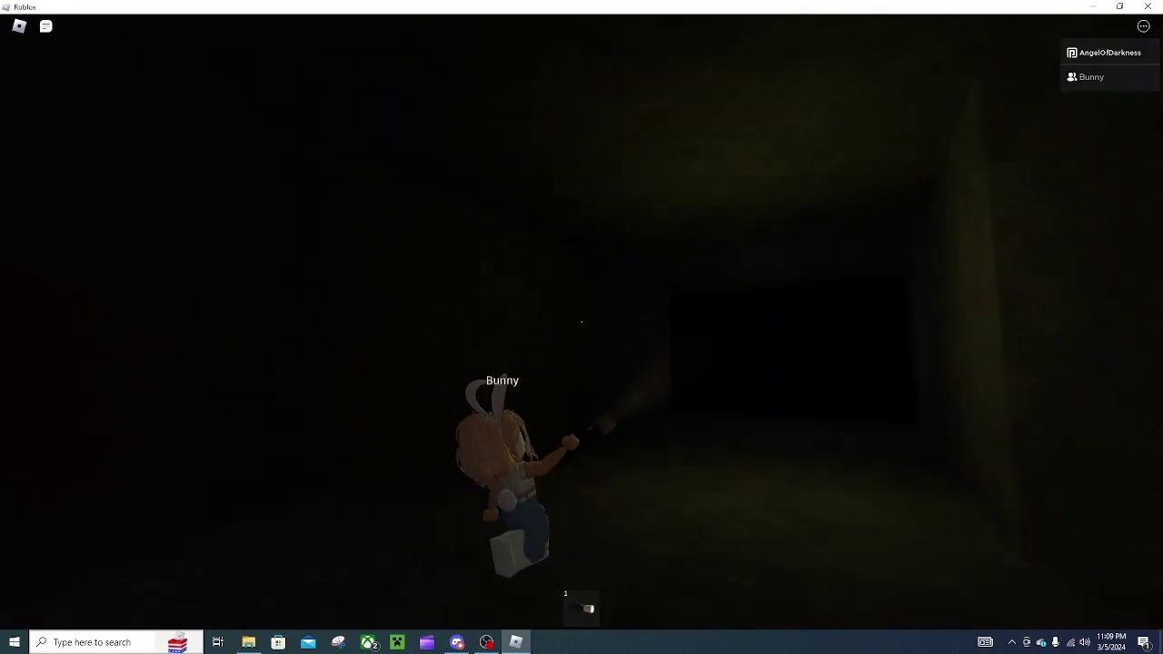
pyautogui.press('w')
pyautogui.moveTo(581, 327); pyautogui.dragTo(508, 327)
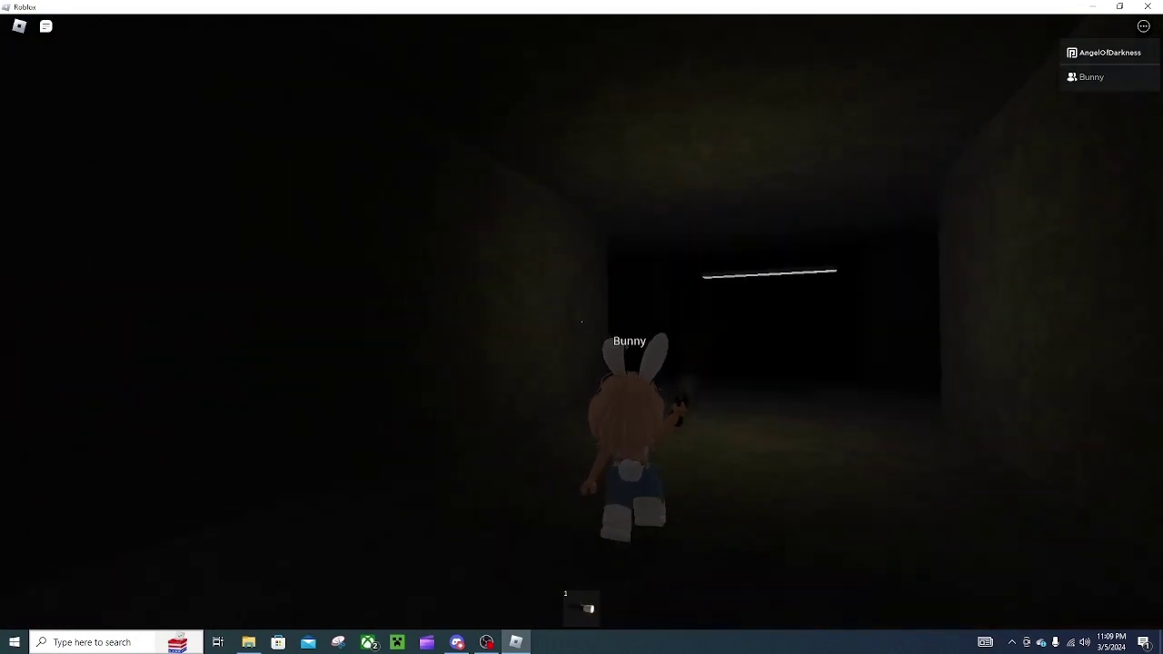
pyautogui.press('w')
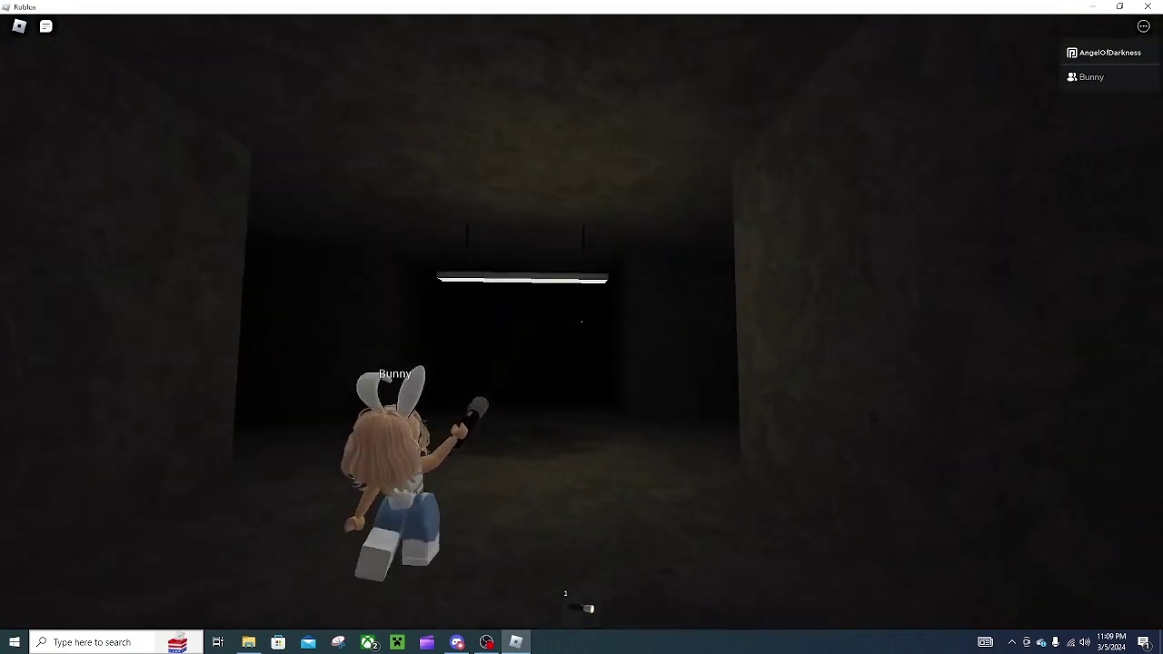
# Step: Walk under the ceiling light, past the EXIT door and Bunny, into the dark corridor
pyautogui.press('w')
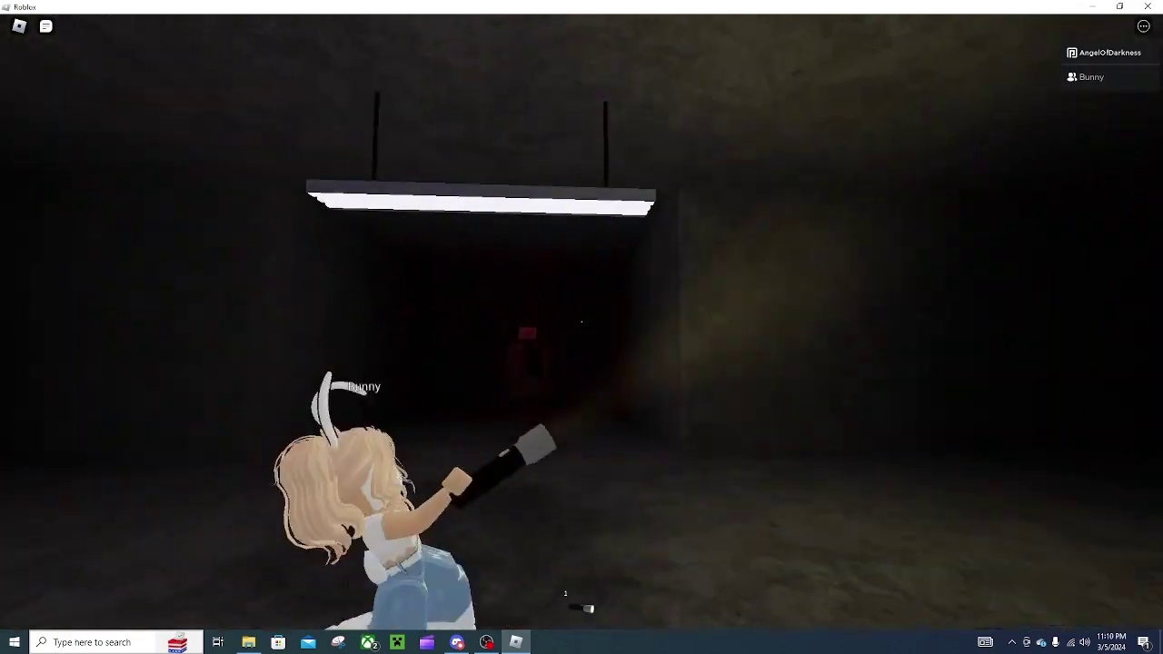
pyautogui.moveTo(582, 327); pyautogui.dragTo(454, 381)
pyautogui.press('w')
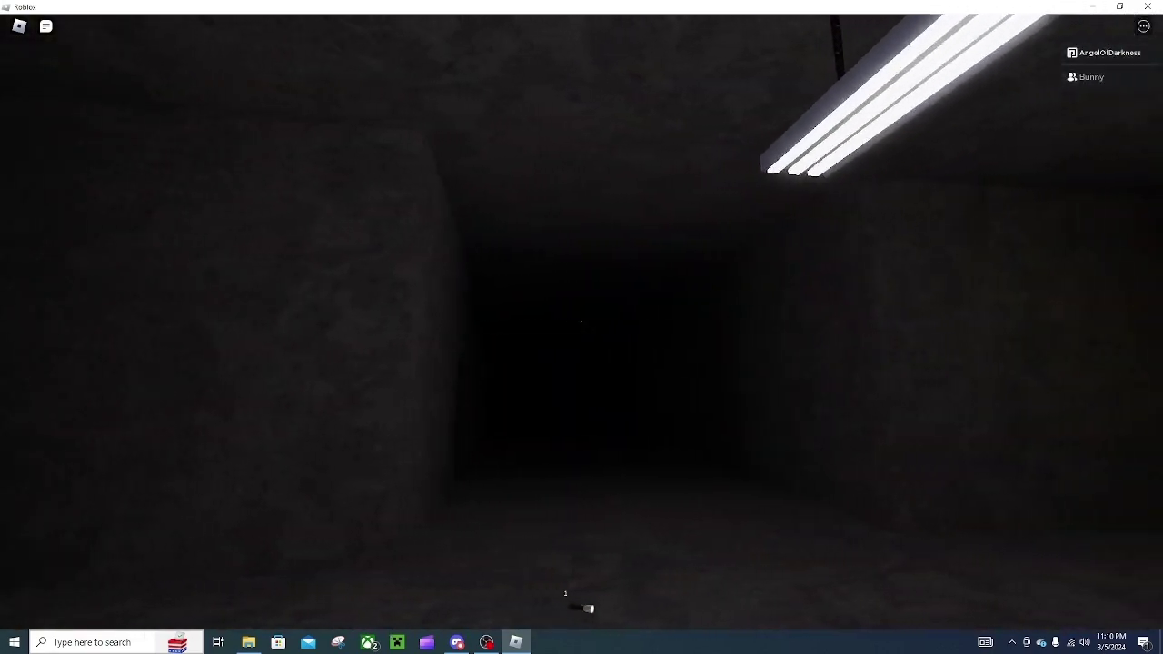
pyautogui.moveTo(582, 327); pyautogui.dragTo(472, 345)
pyautogui.press('w')
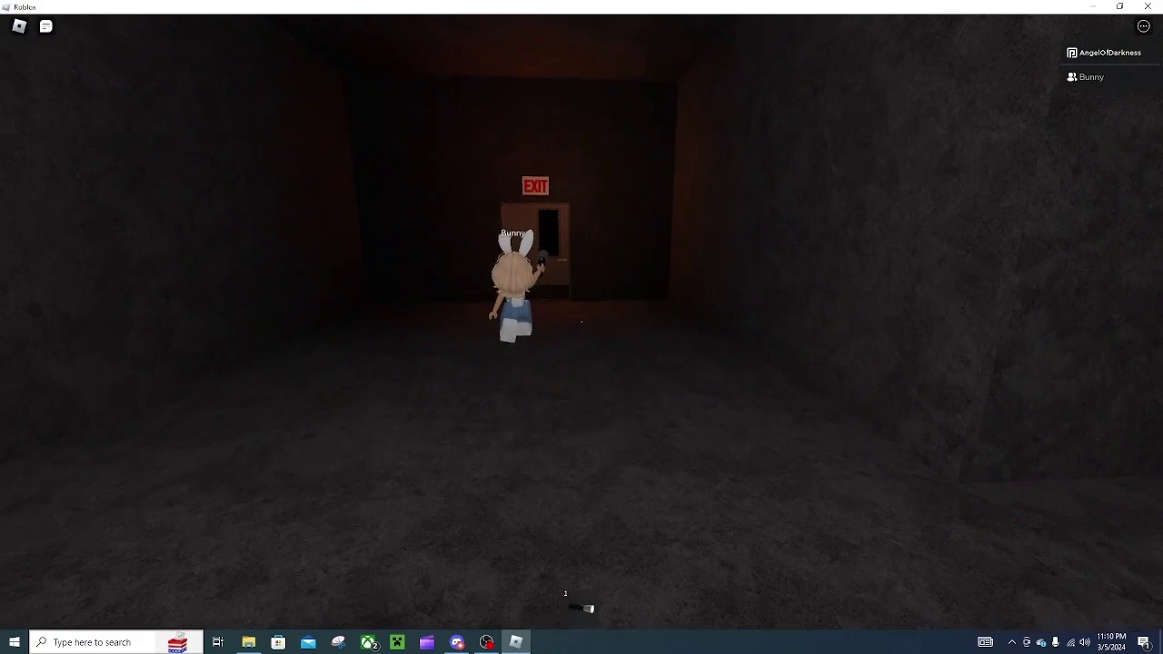
pyautogui.press('w')
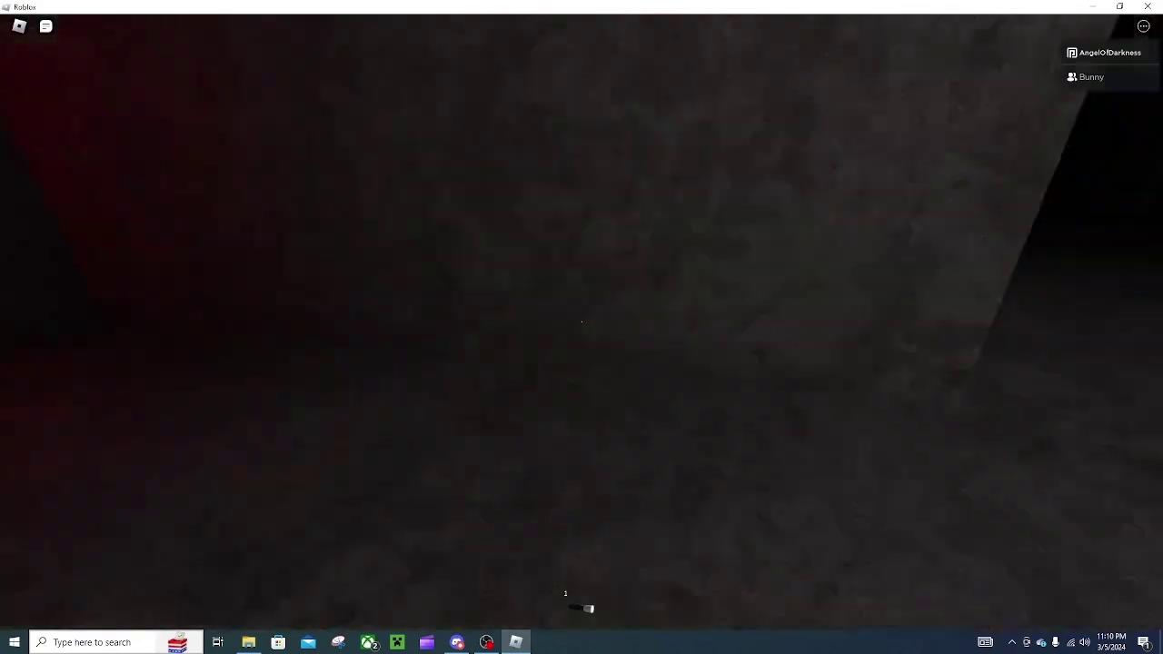
pyautogui.moveTo(582, 327); pyautogui.dragTo(436, 345)
pyautogui.press('w')
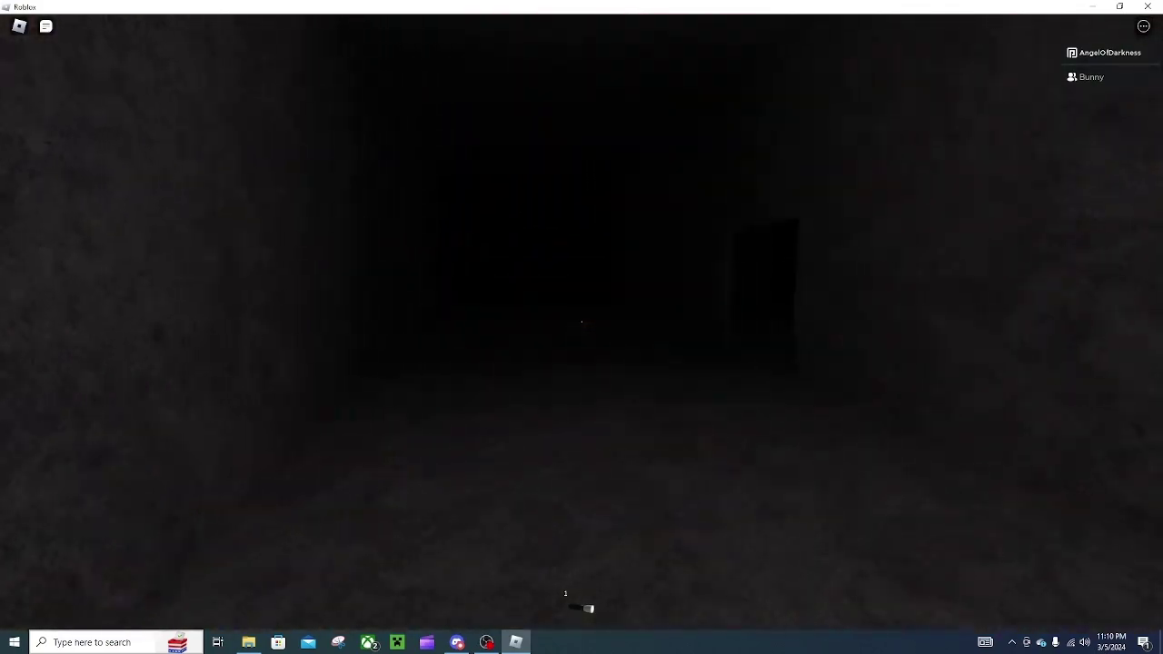
# Step: Search the shelf room and its red tool cabinet, then line up with the doorway
pyautogui.press('w')
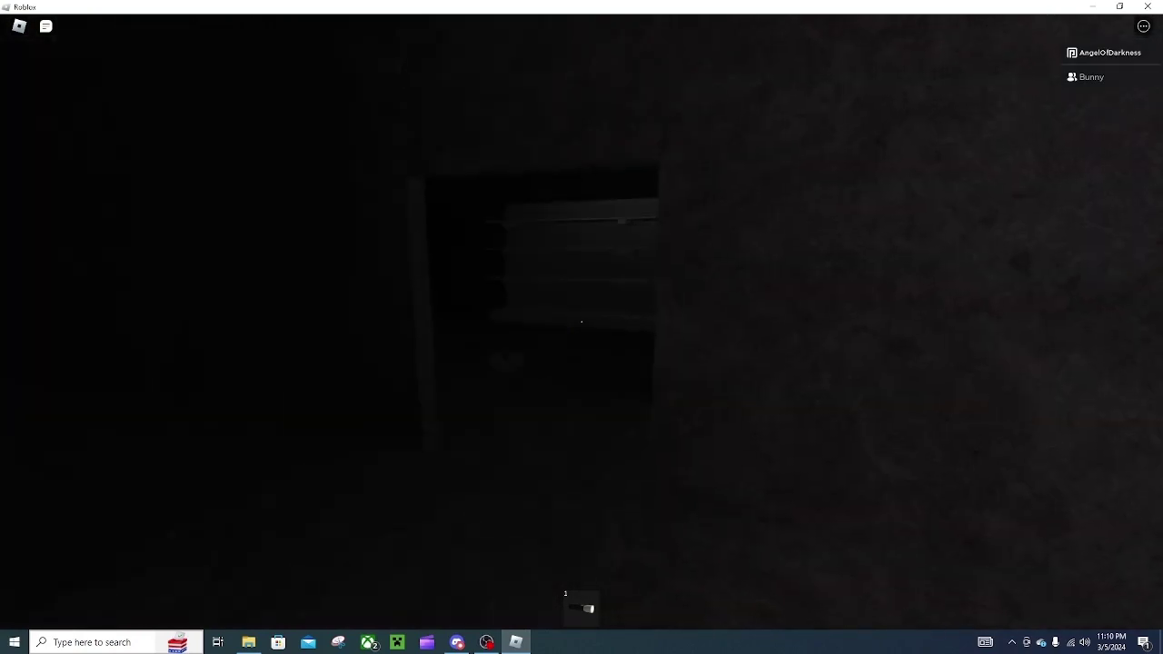
pyautogui.press('w')
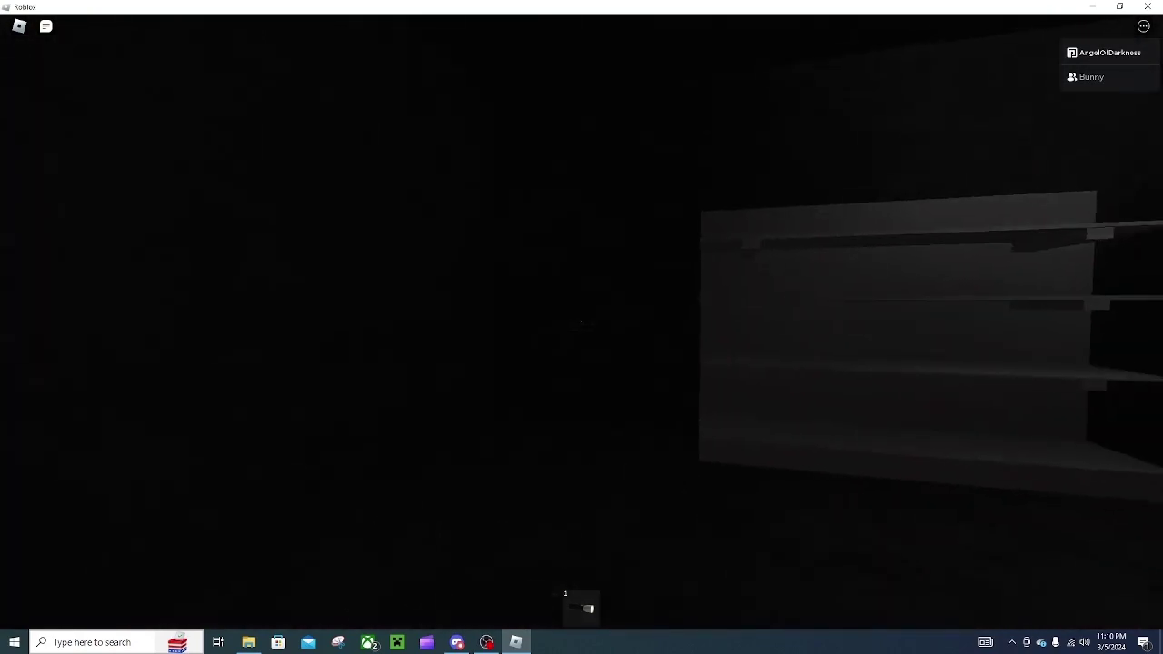
pyautogui.press('w')
pyautogui.press('w')
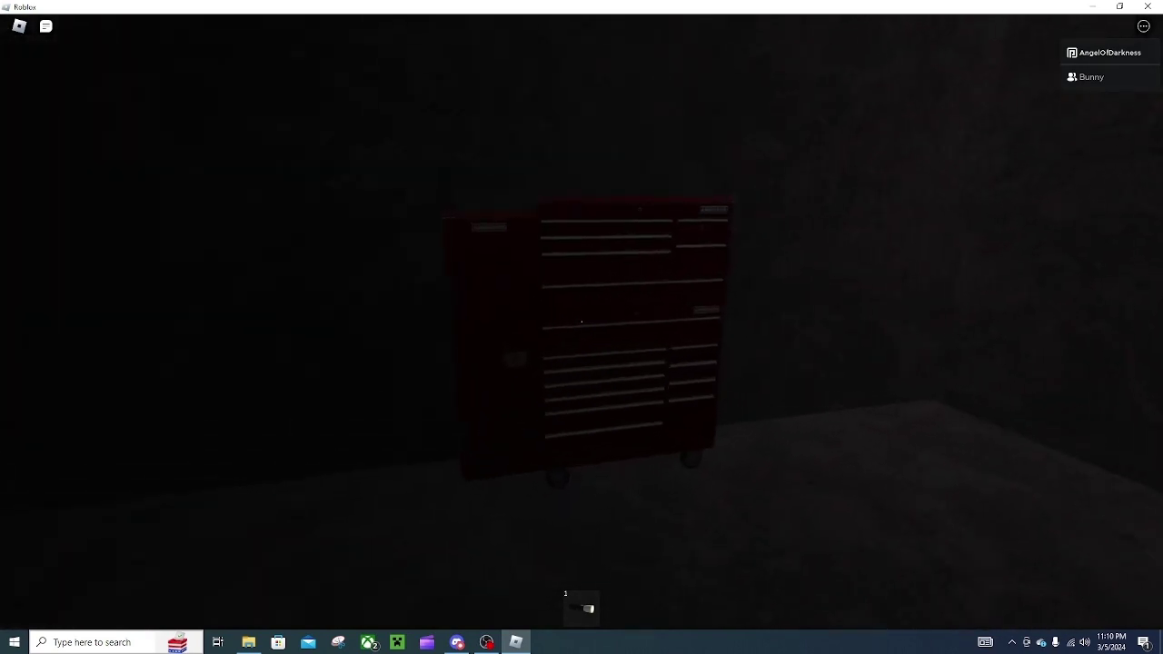
pyautogui.press('w')
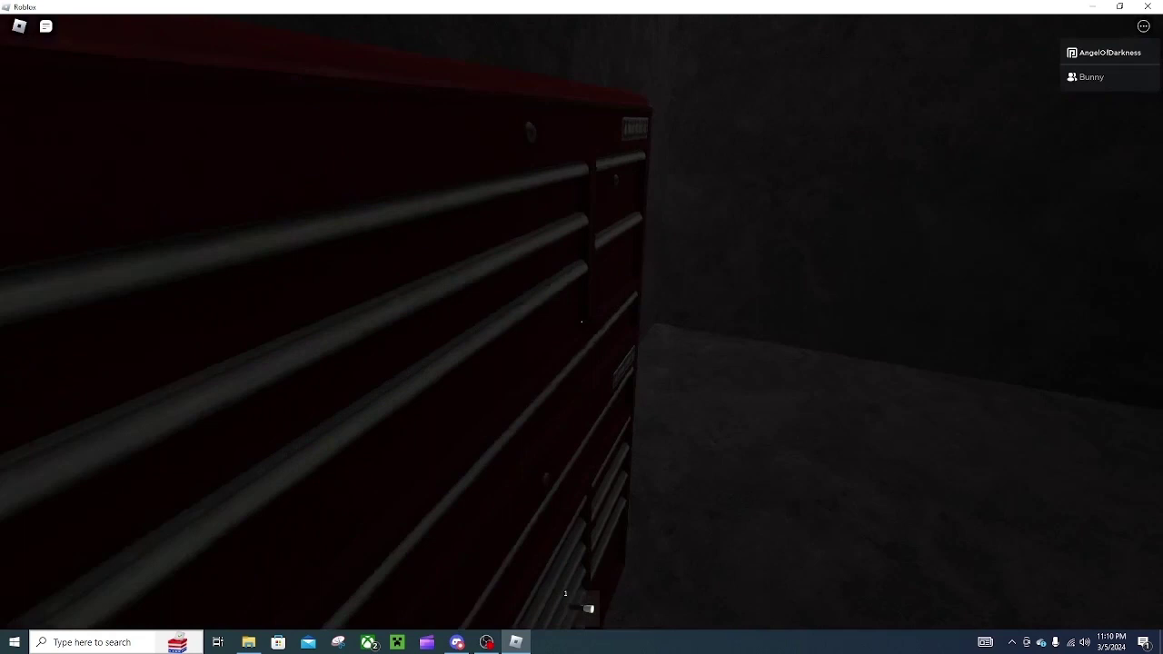
pyautogui.press('w')
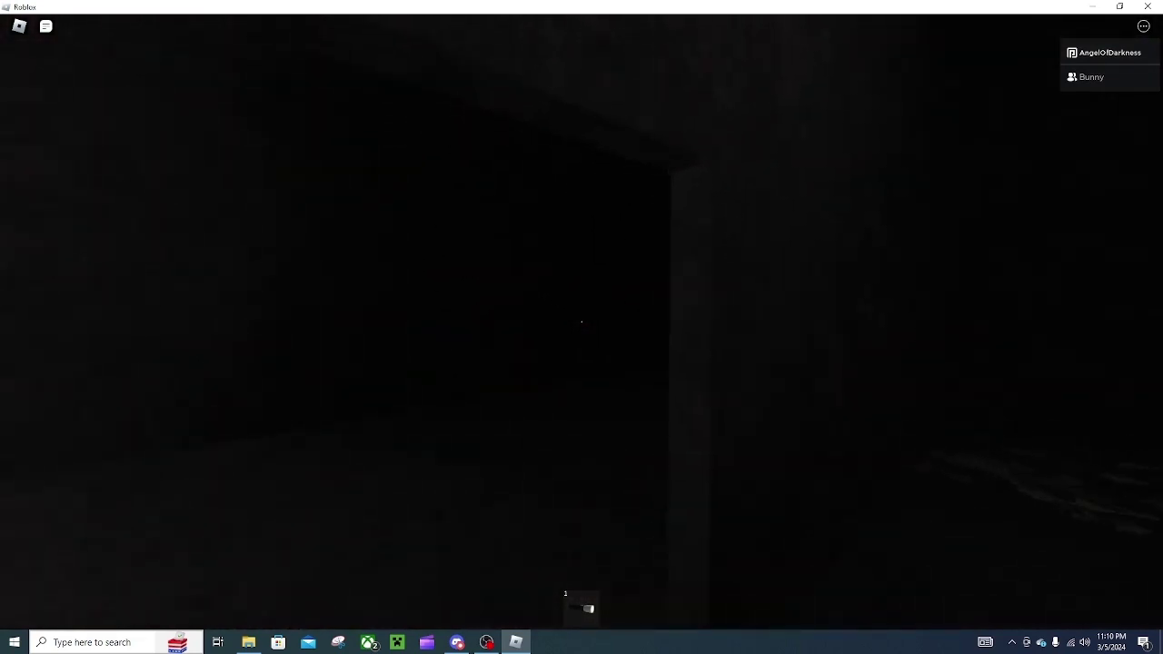
pyautogui.press('w')
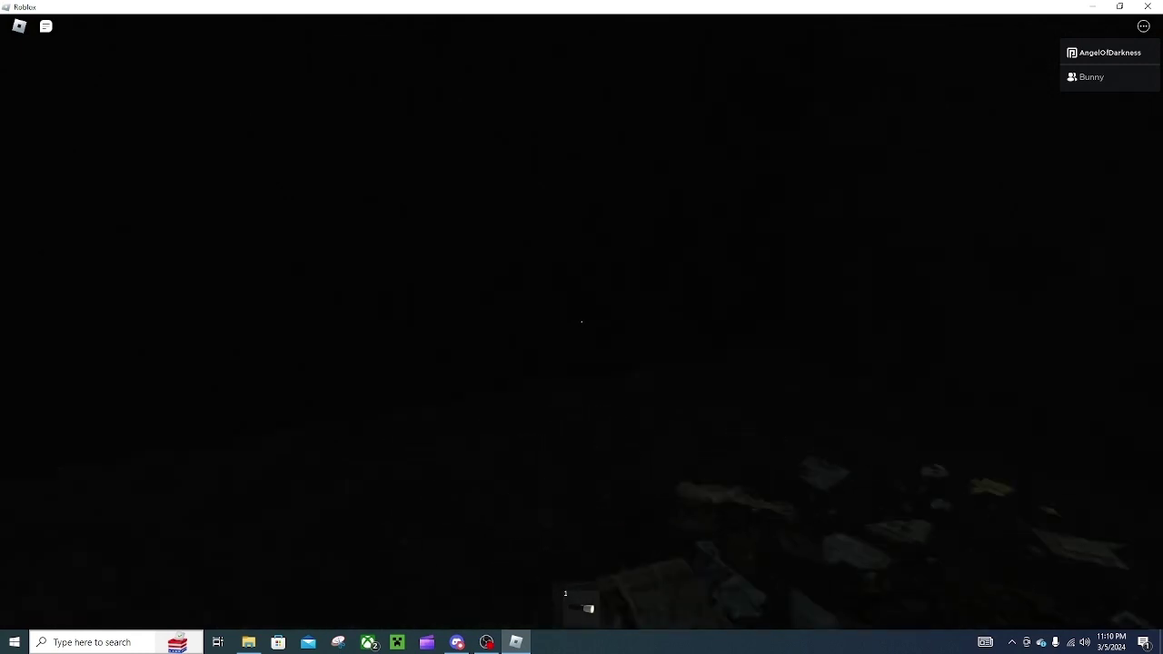
# Step: Pass the EXIT sign, search the box storage room, and go through the dark doorway
pyautogui.press('w')
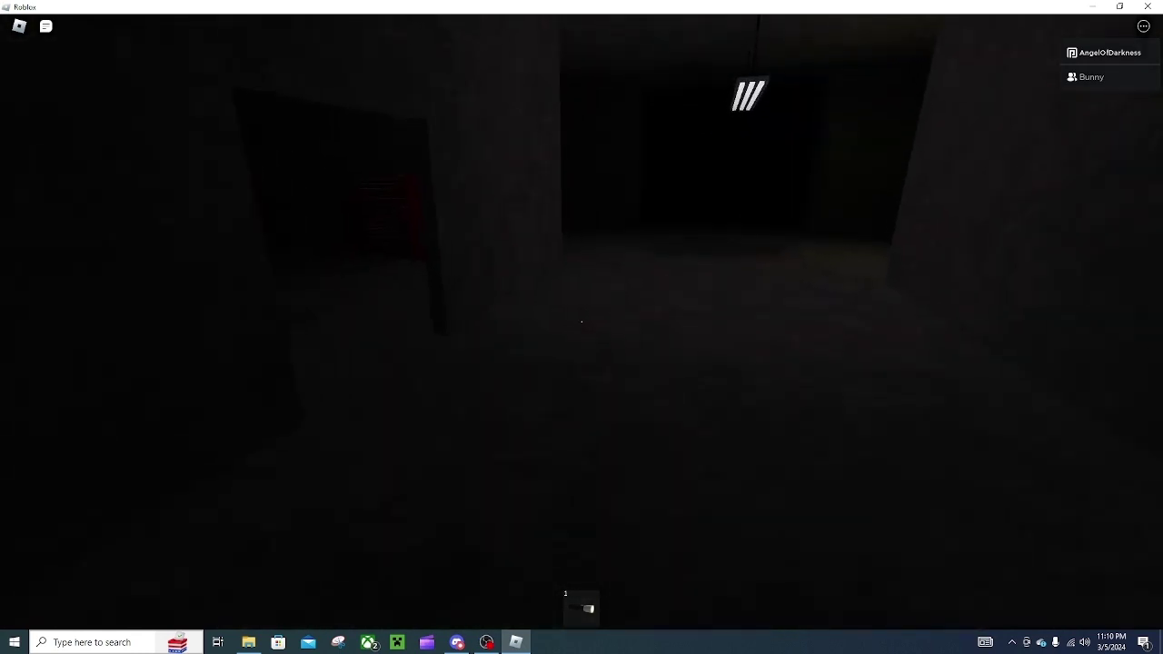
pyautogui.press('w')
pyautogui.press('w')
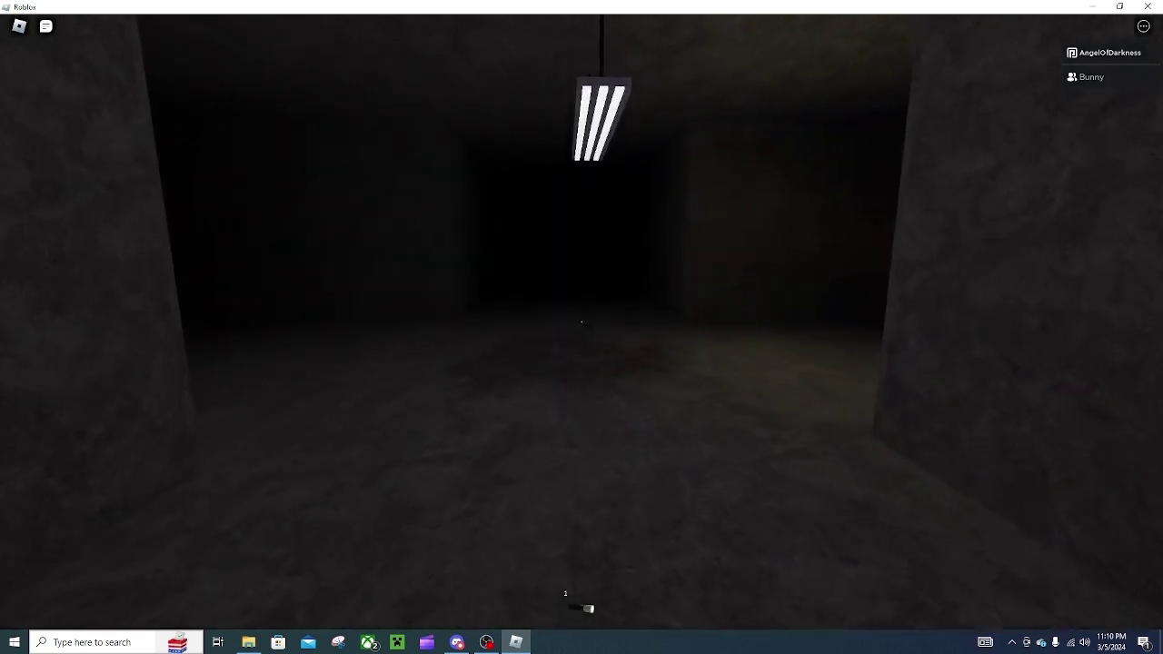
pyautogui.press('w')
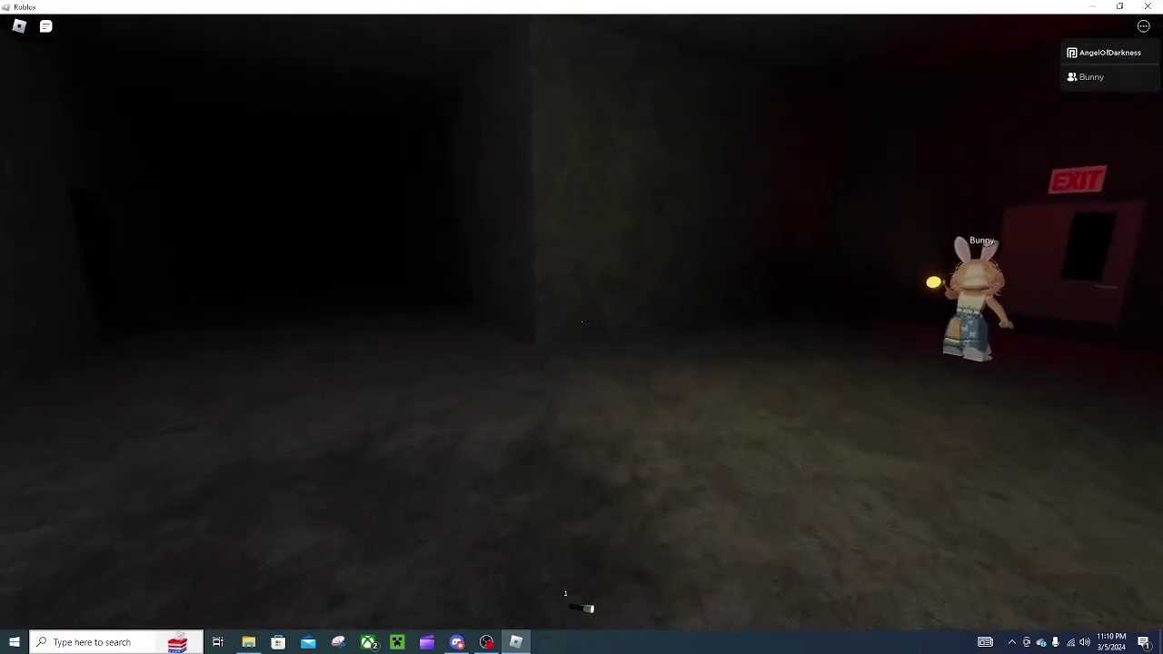
pyautogui.press('w')
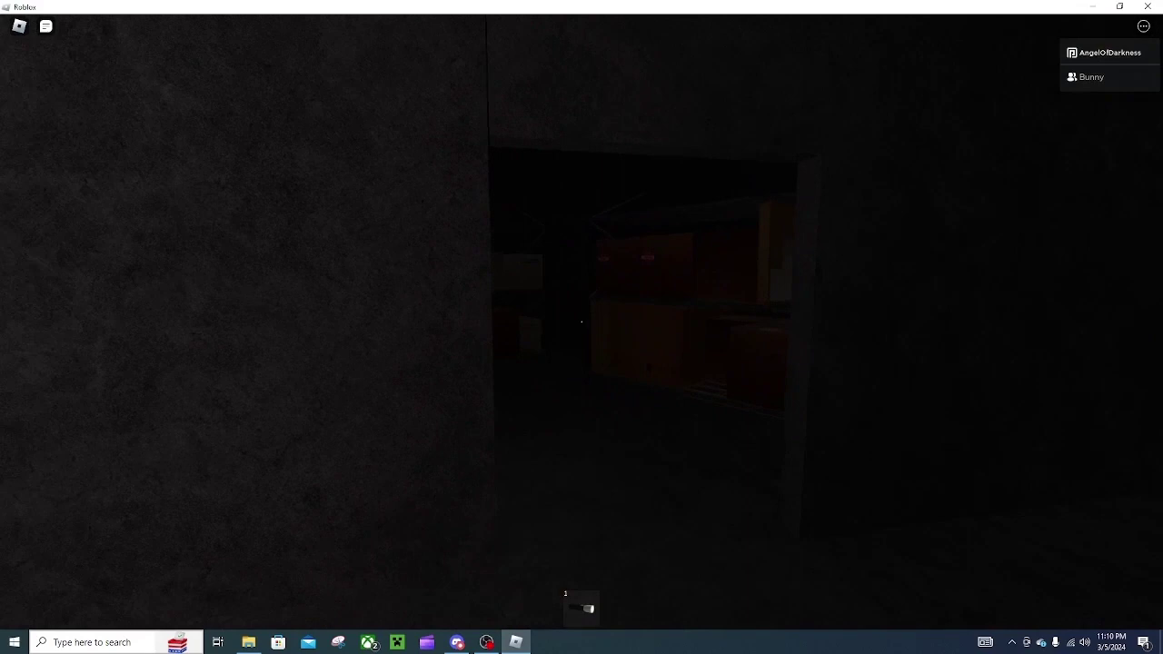
pyautogui.press('w')
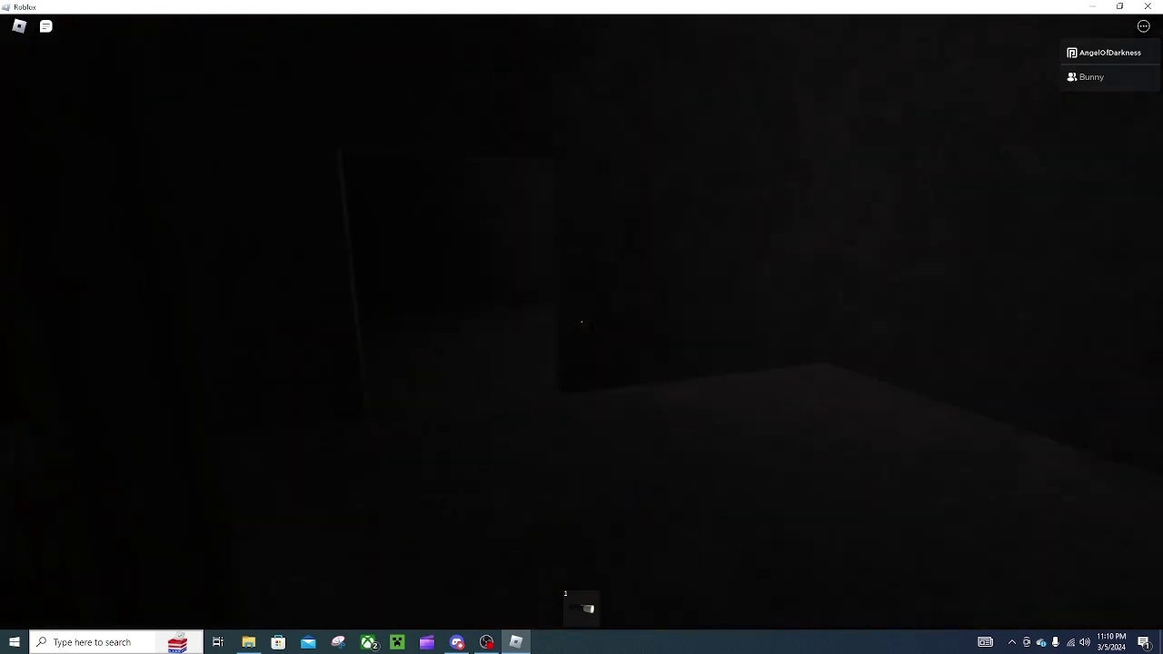
pyautogui.press('w')
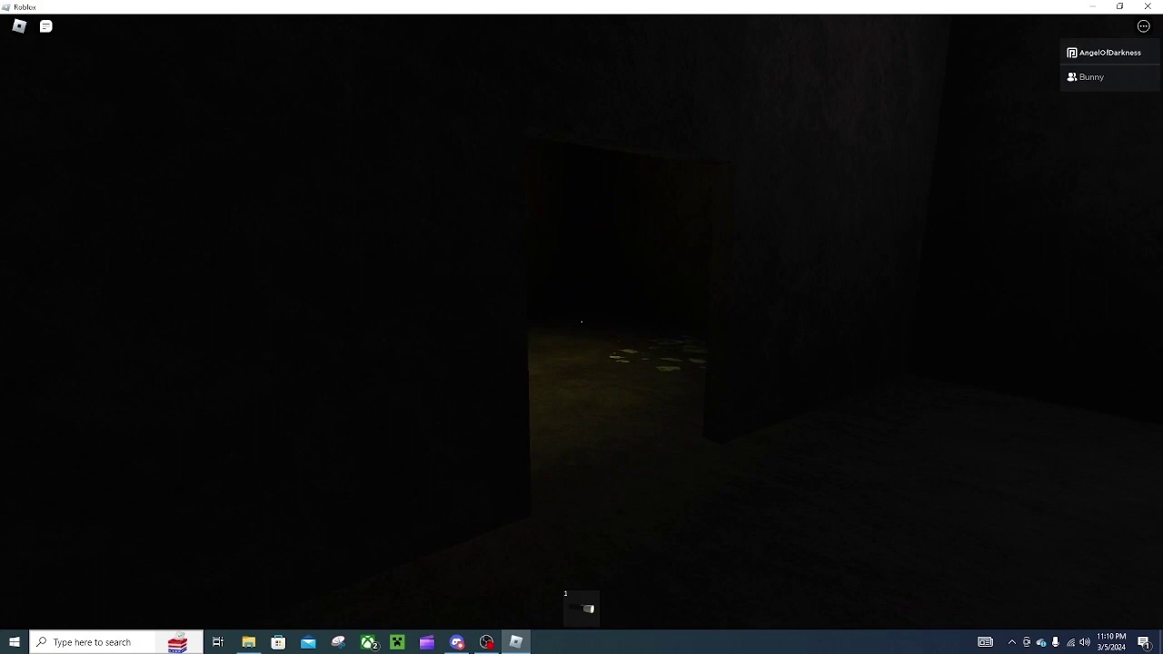
# Step: Take the crowbar from the red chest and equip it with key 2
pyautogui.press('w')
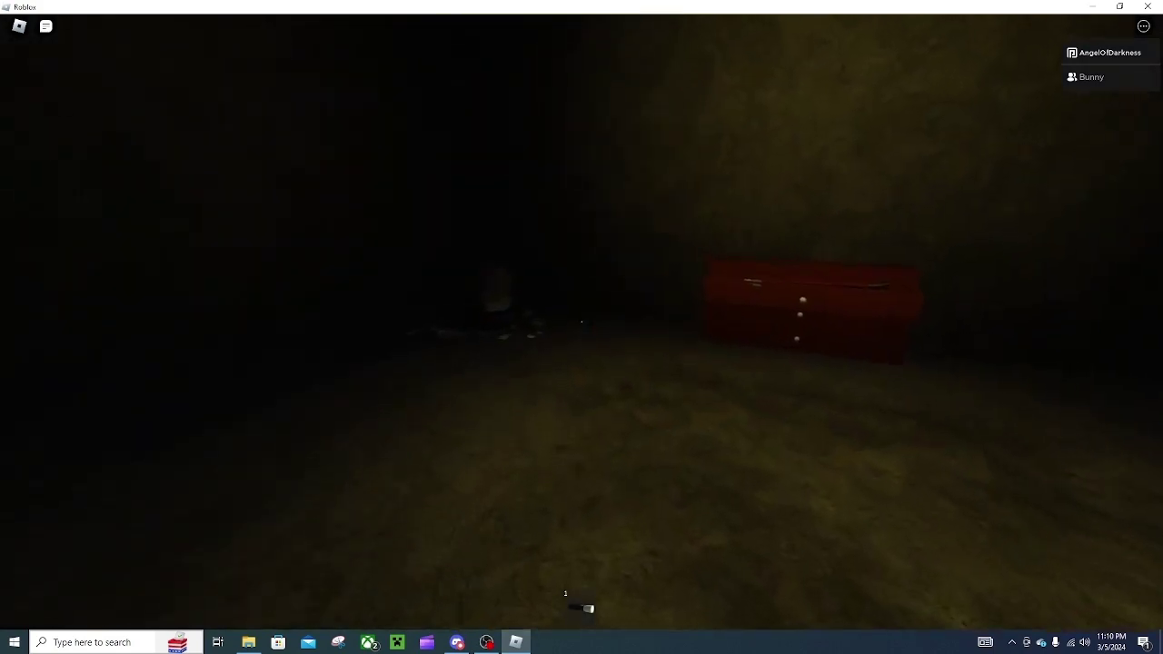
pyautogui.press('w')
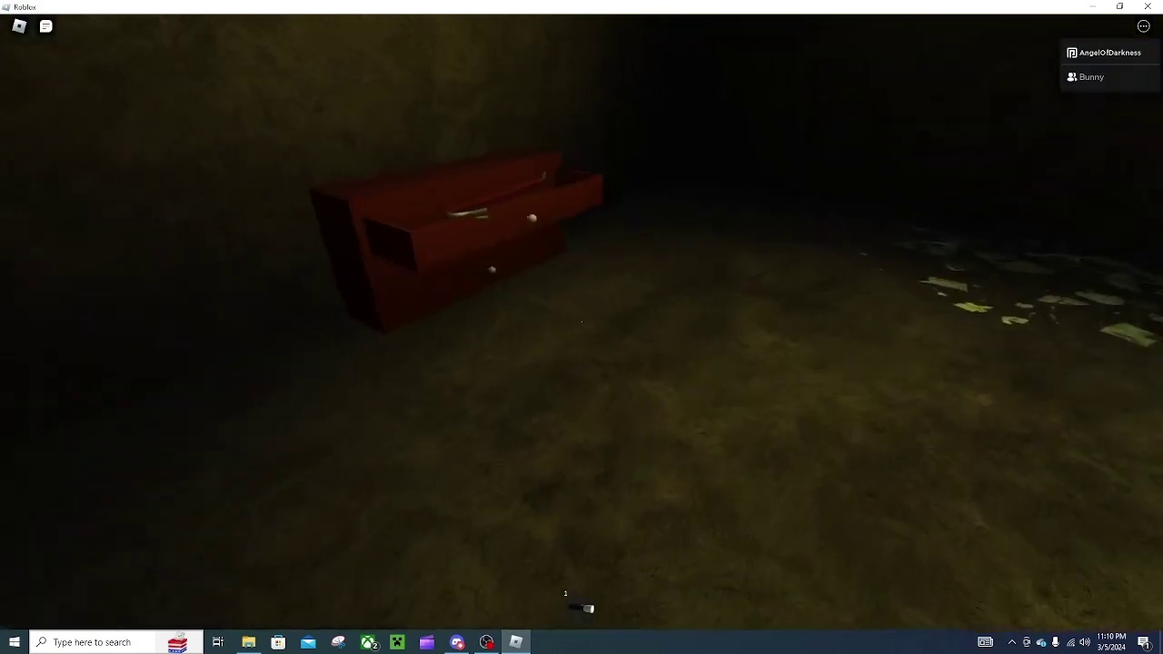
pyautogui.press('e')
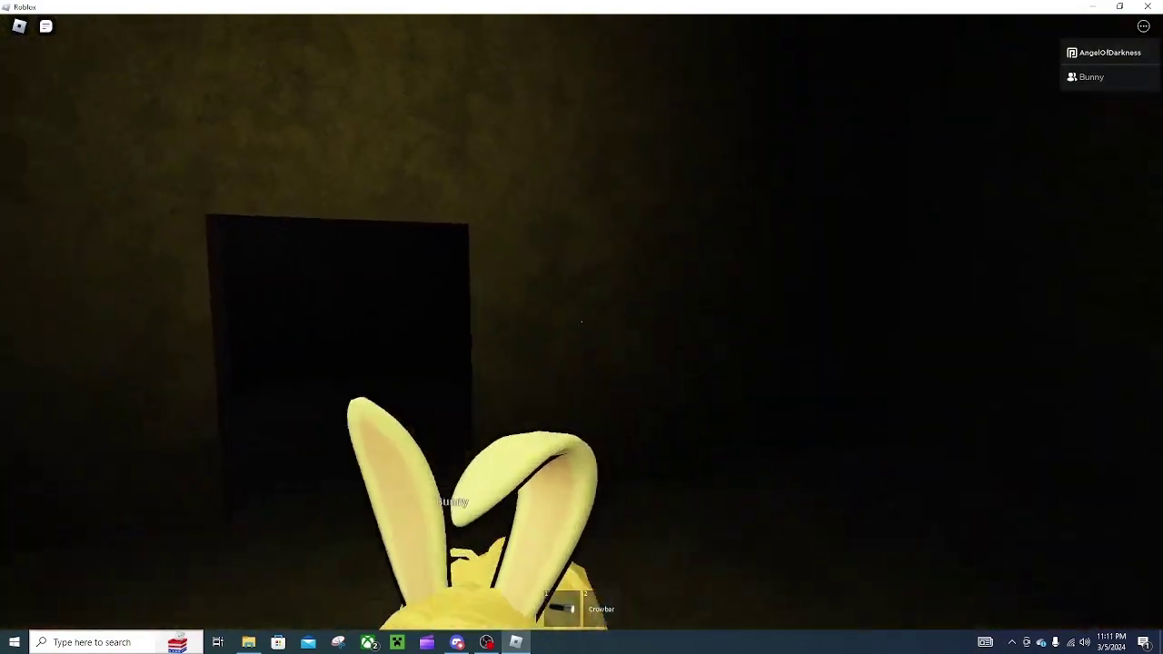
pyautogui.press('w')
pyautogui.press('2')
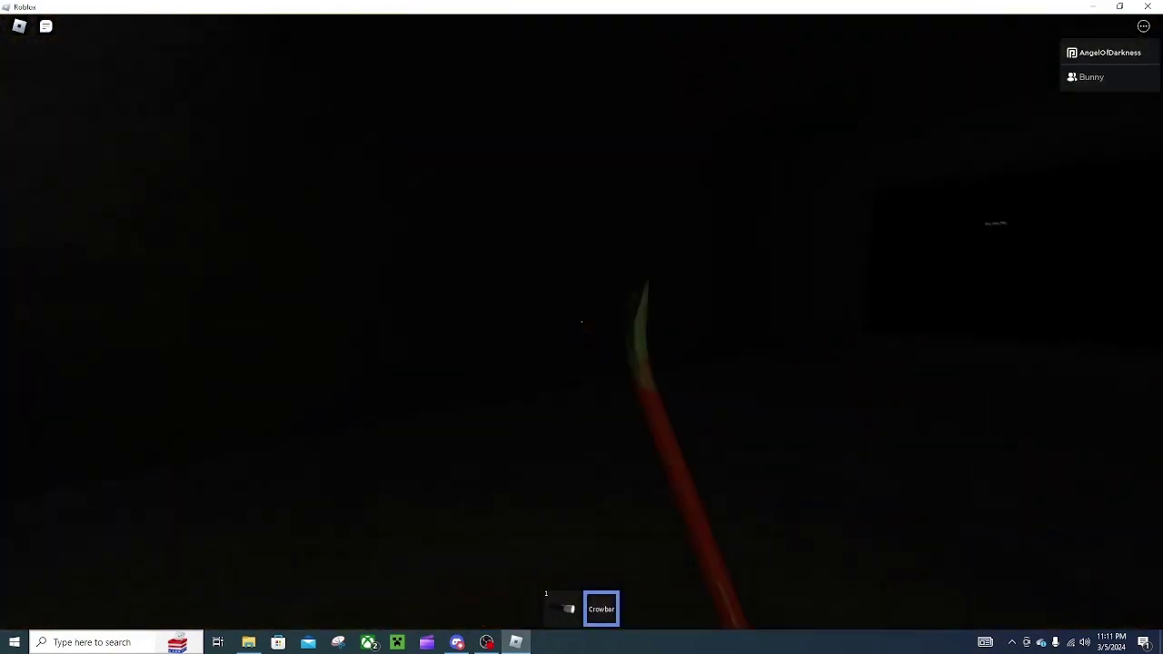
# Step: Carry the crowbar back through the dark rooms to the EXIT door
pyautogui.press('w')
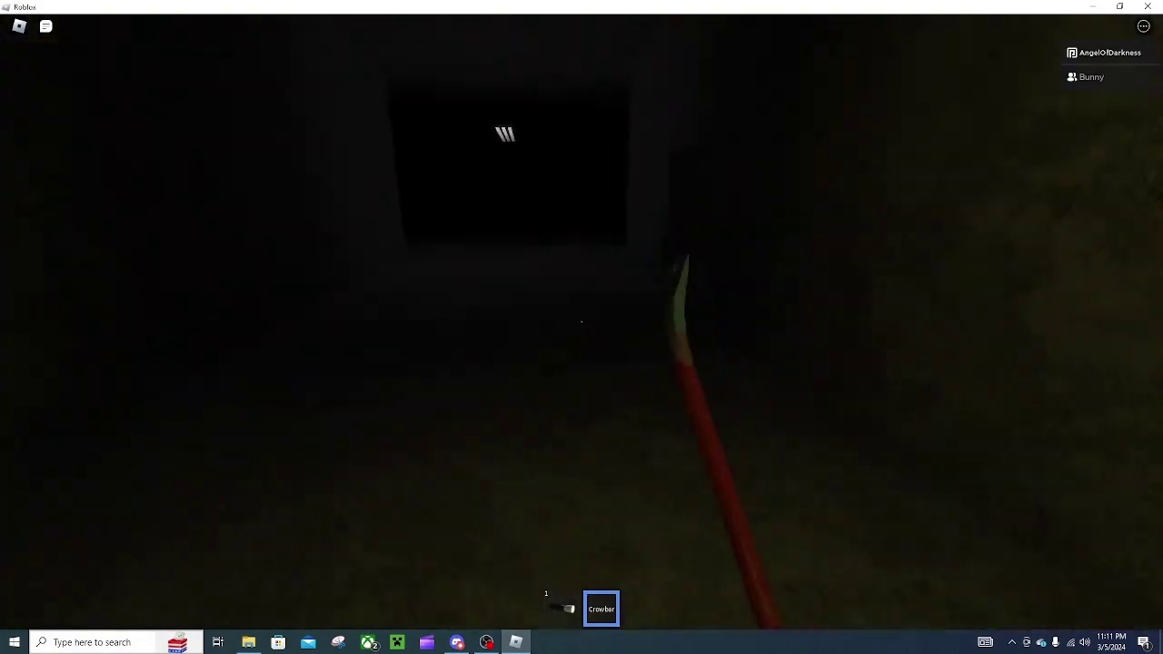
pyautogui.press('w')
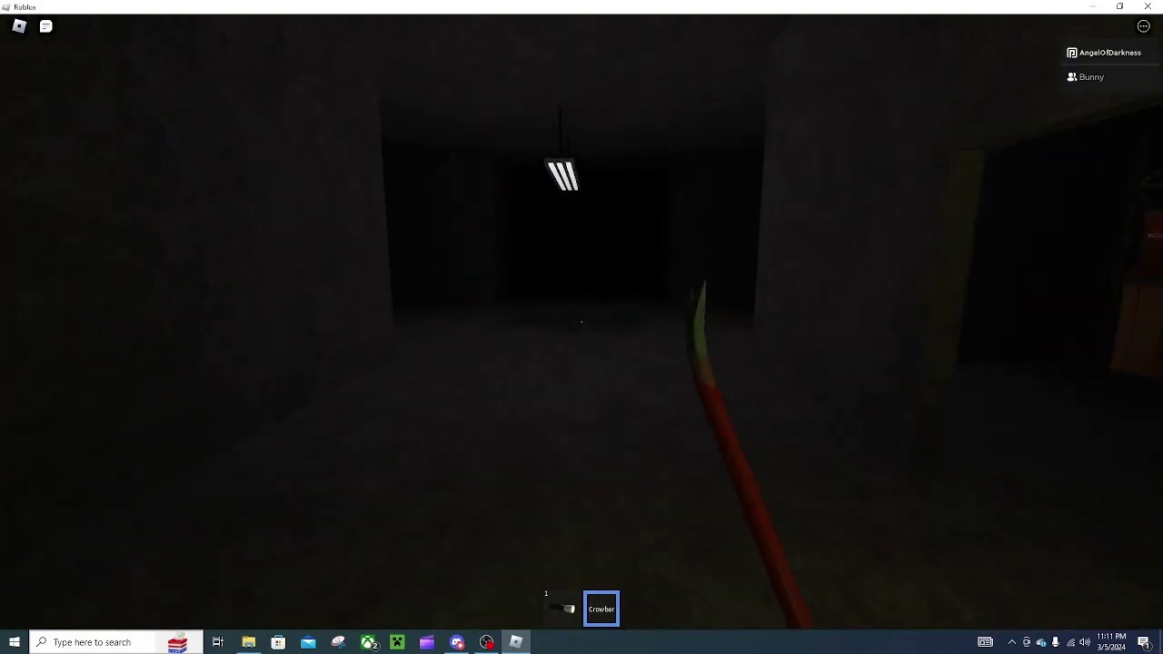
pyautogui.press('w')
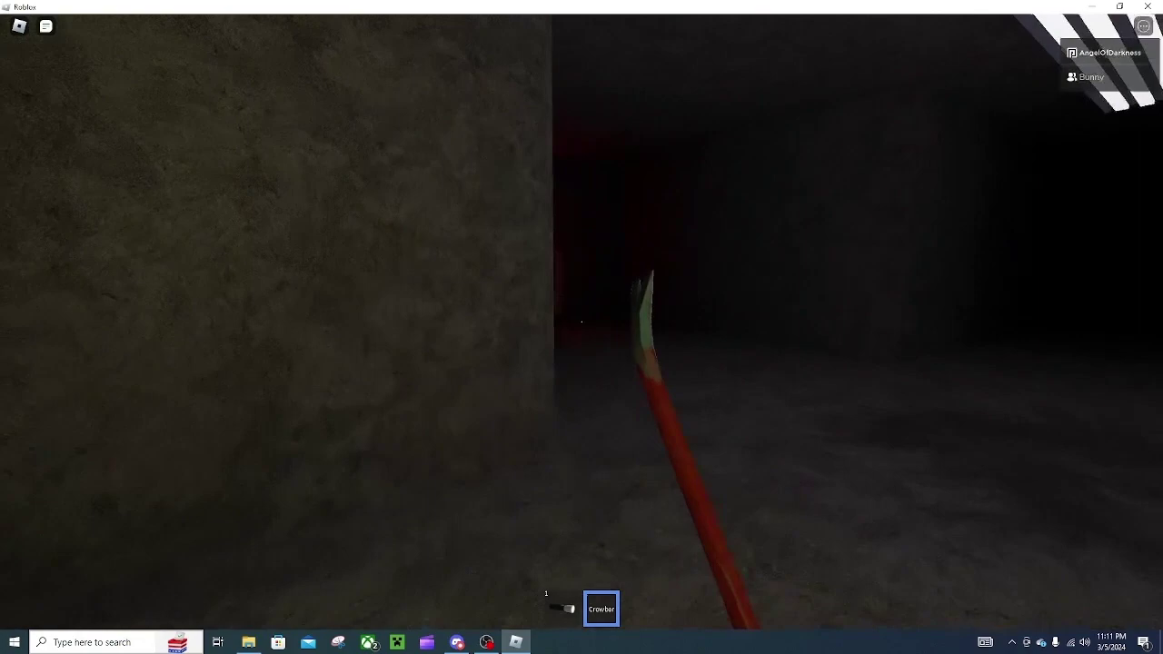
pyautogui.press('w')
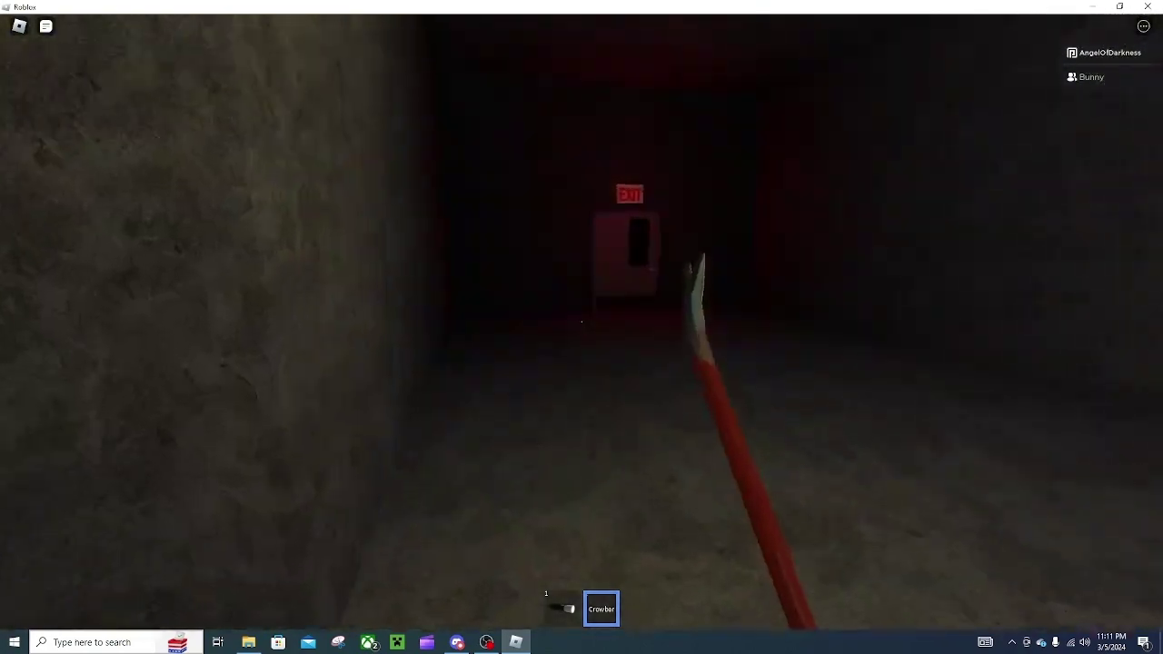
pyautogui.press('w')
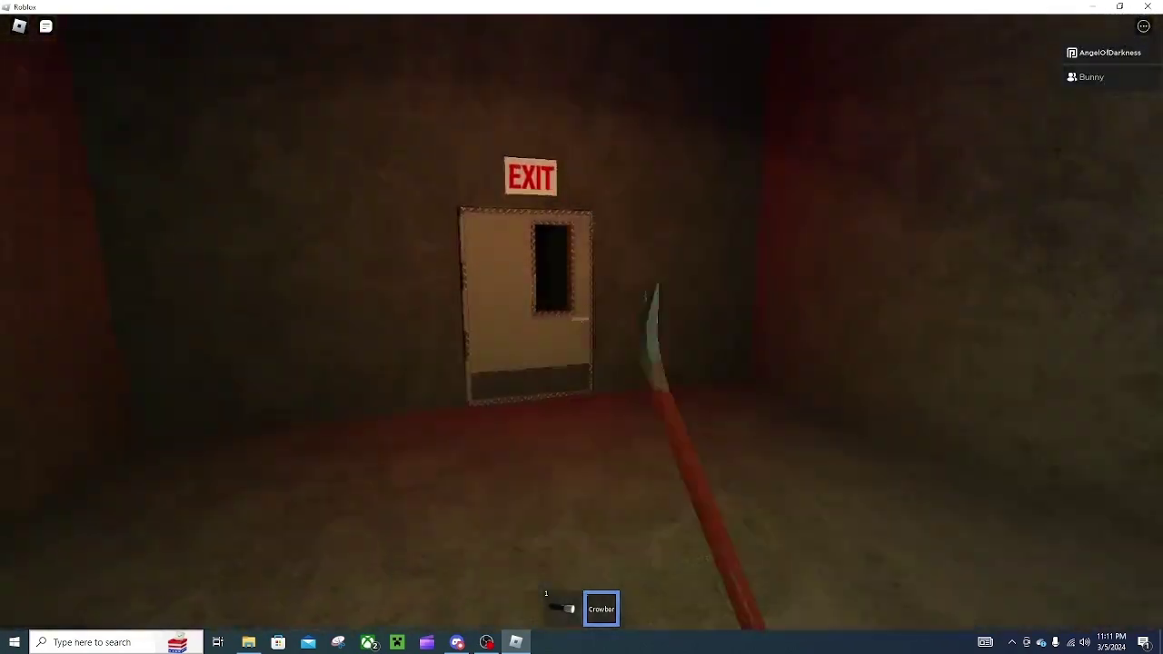
# Step: Pry open the EXIT door with the crowbar and follow Bunny into the corridor
pyautogui.press('e')
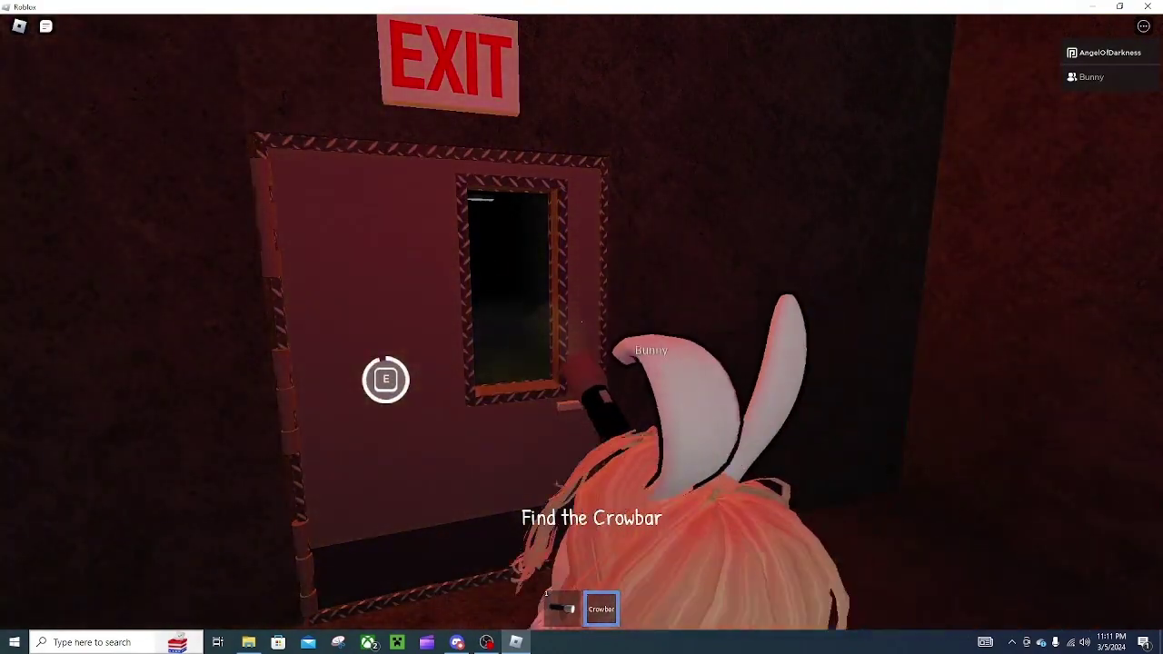
pyautogui.press('w')
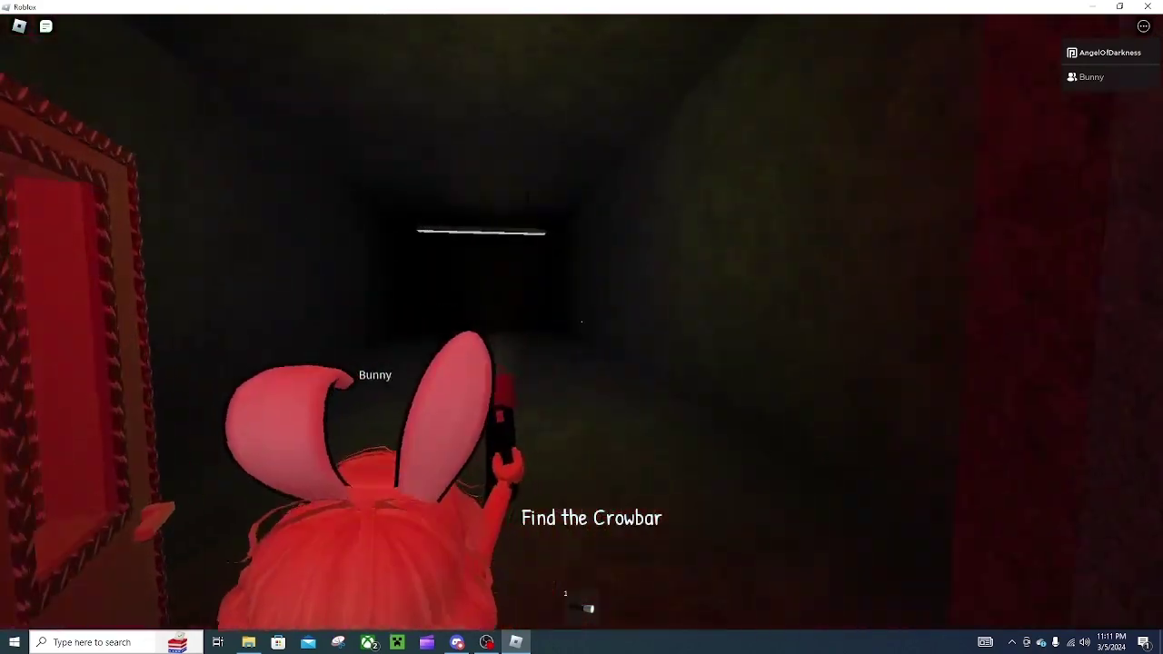
pyautogui.press('w')
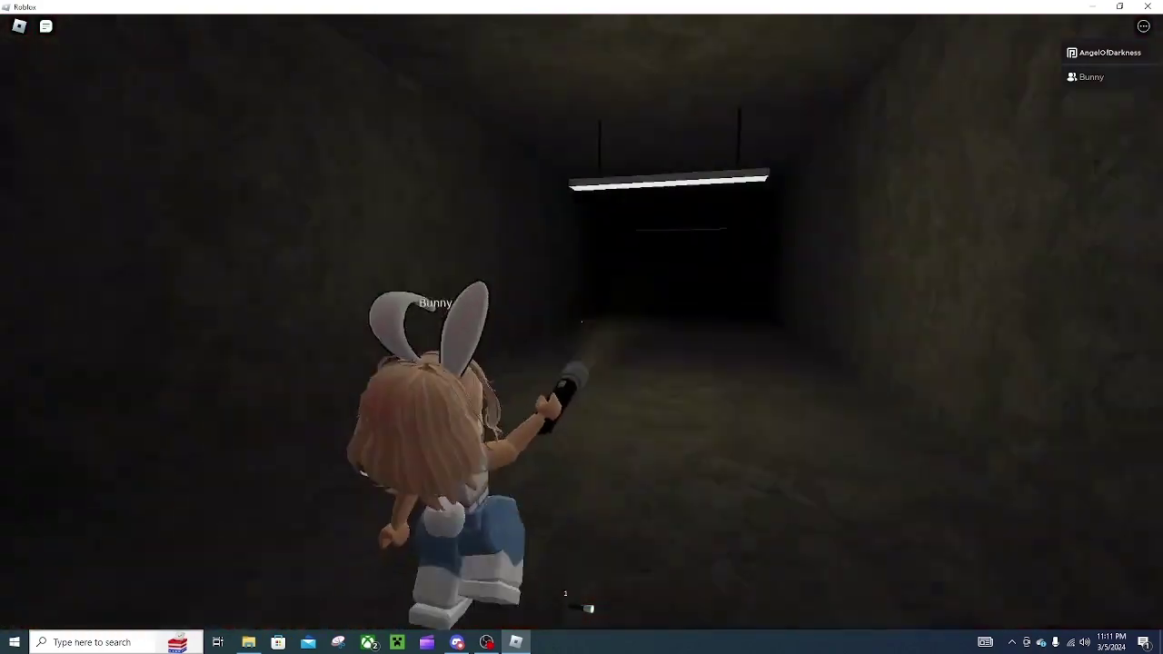
pyautogui.press('w')
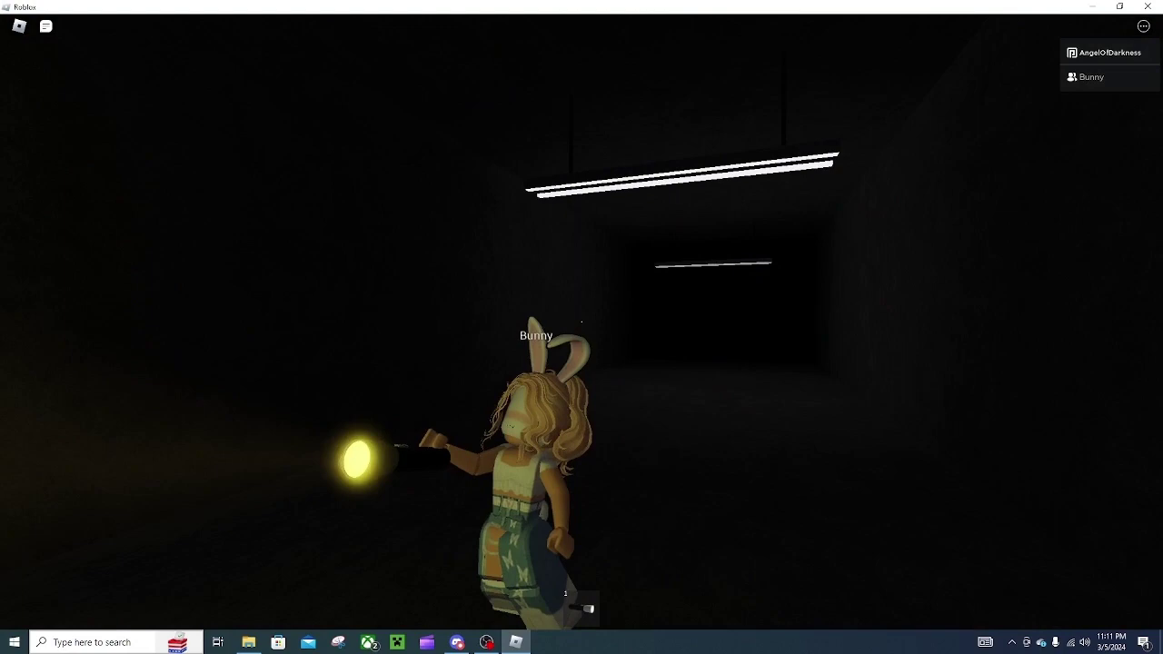
pyautogui.press('w')
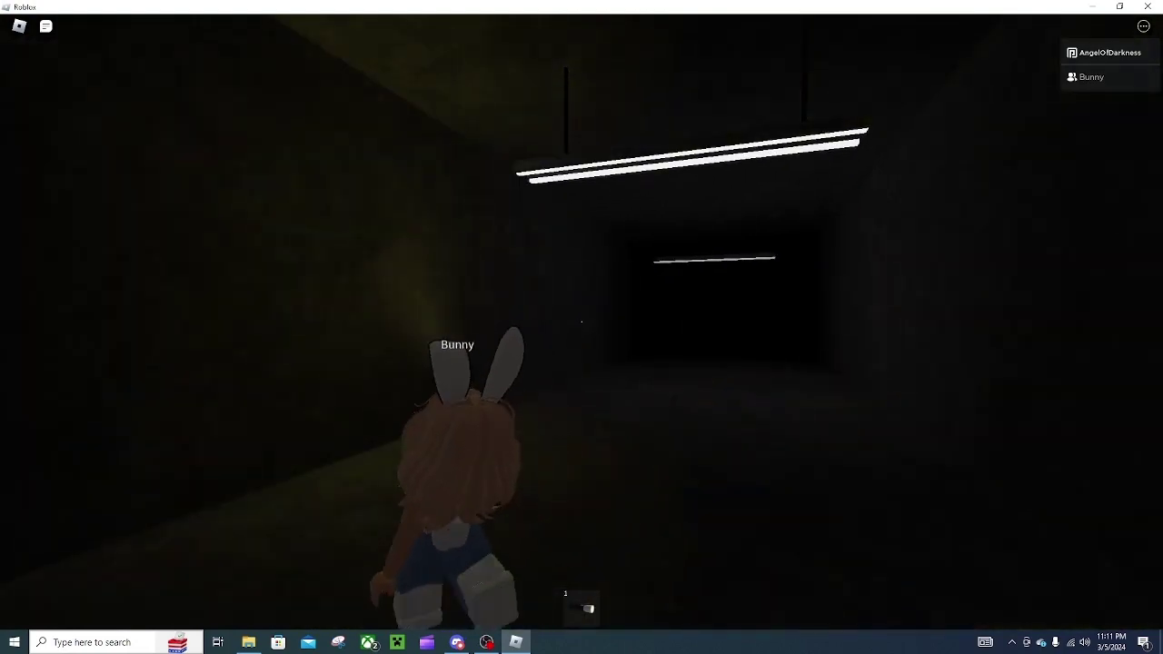
# Step: Walk down the long corridor past the ceiling light to the wooden double doors
pyautogui.press('w')
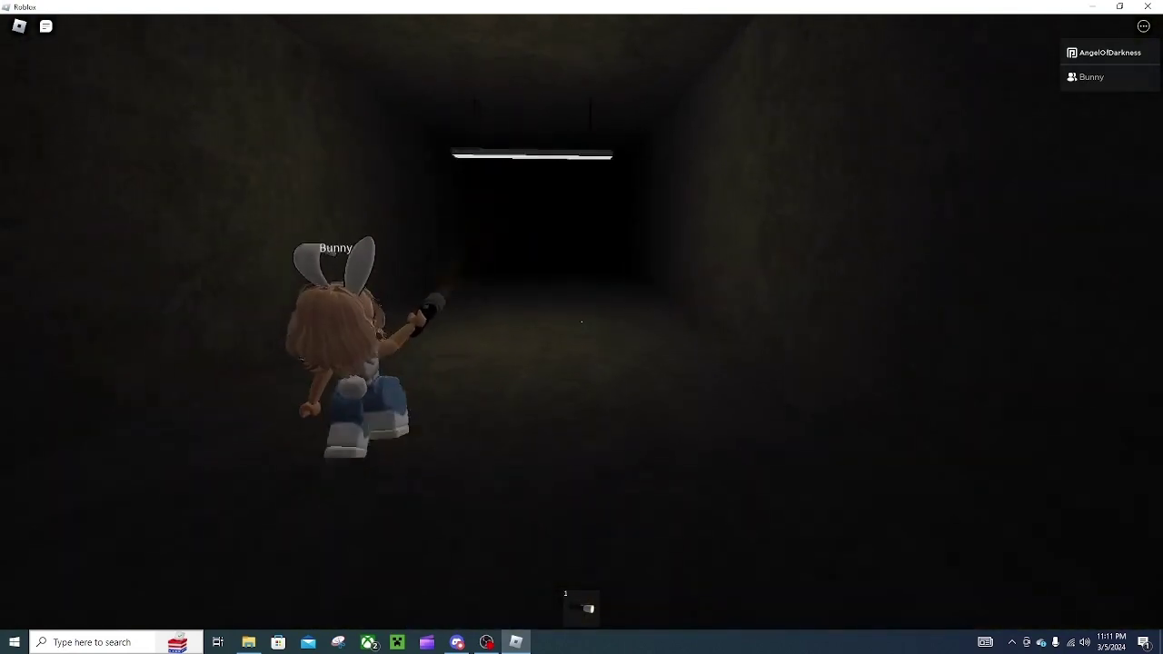
pyautogui.press('w')
pyautogui.press('w')
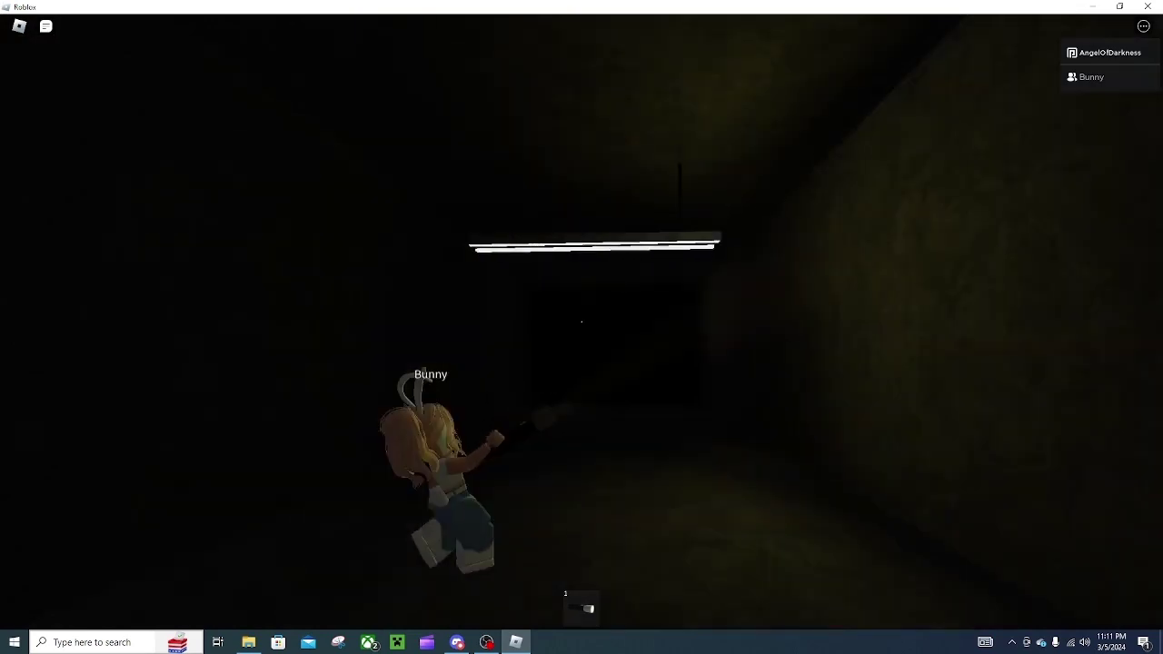
pyautogui.press('w')
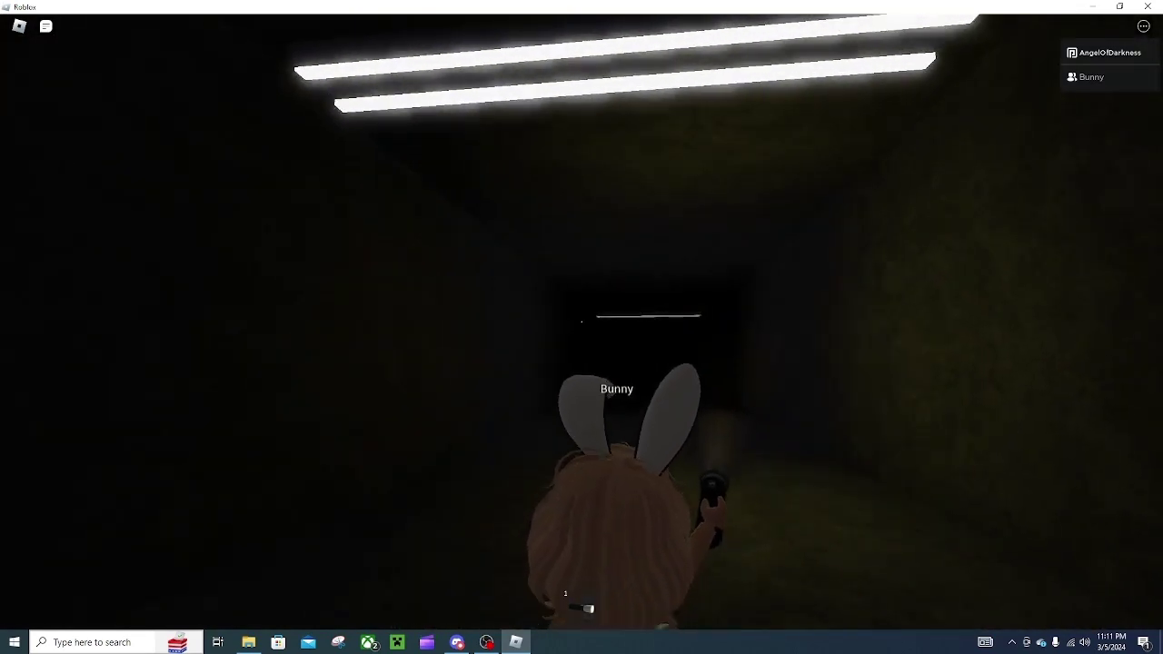
pyautogui.press('w')
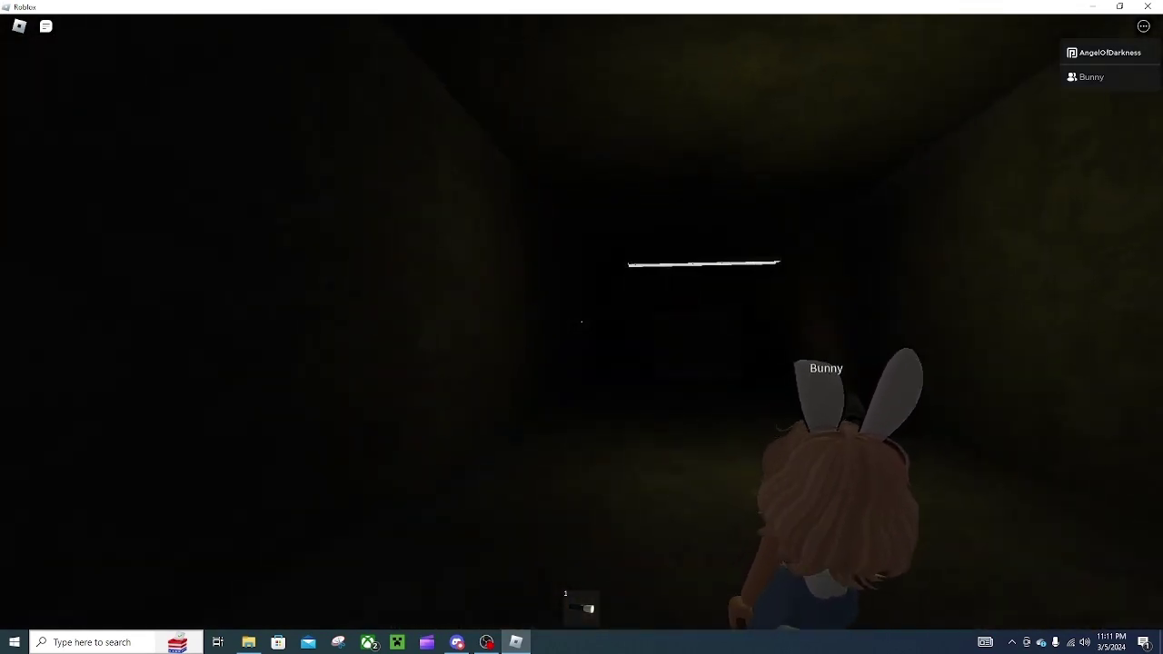
pyautogui.press('w')
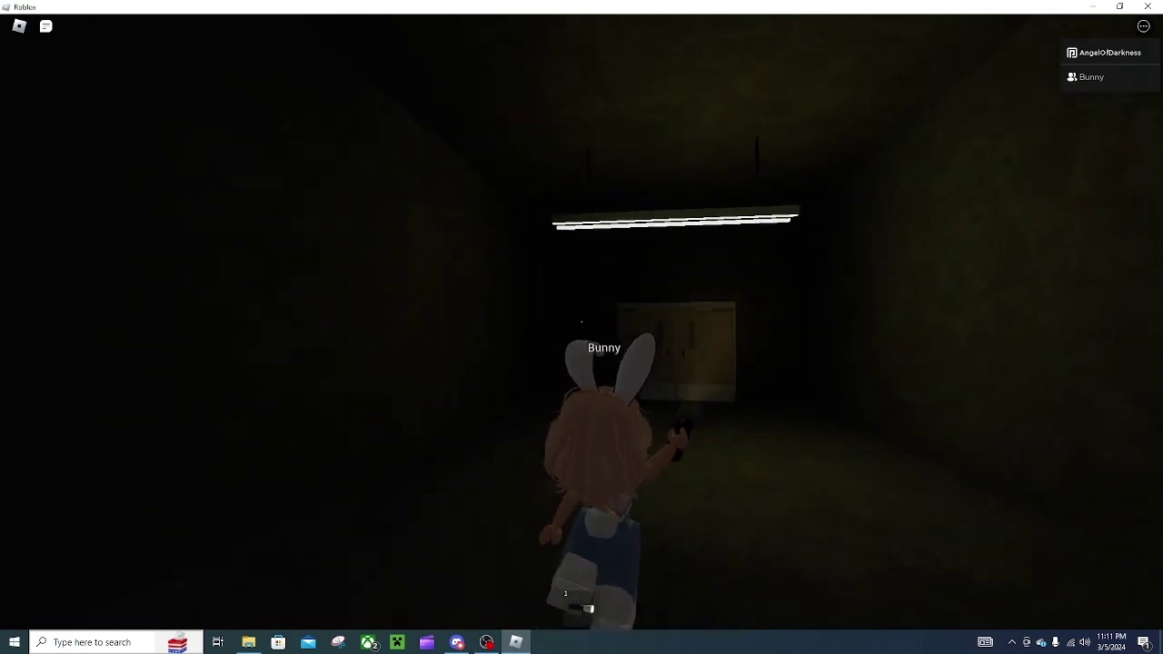
pyautogui.press('w')
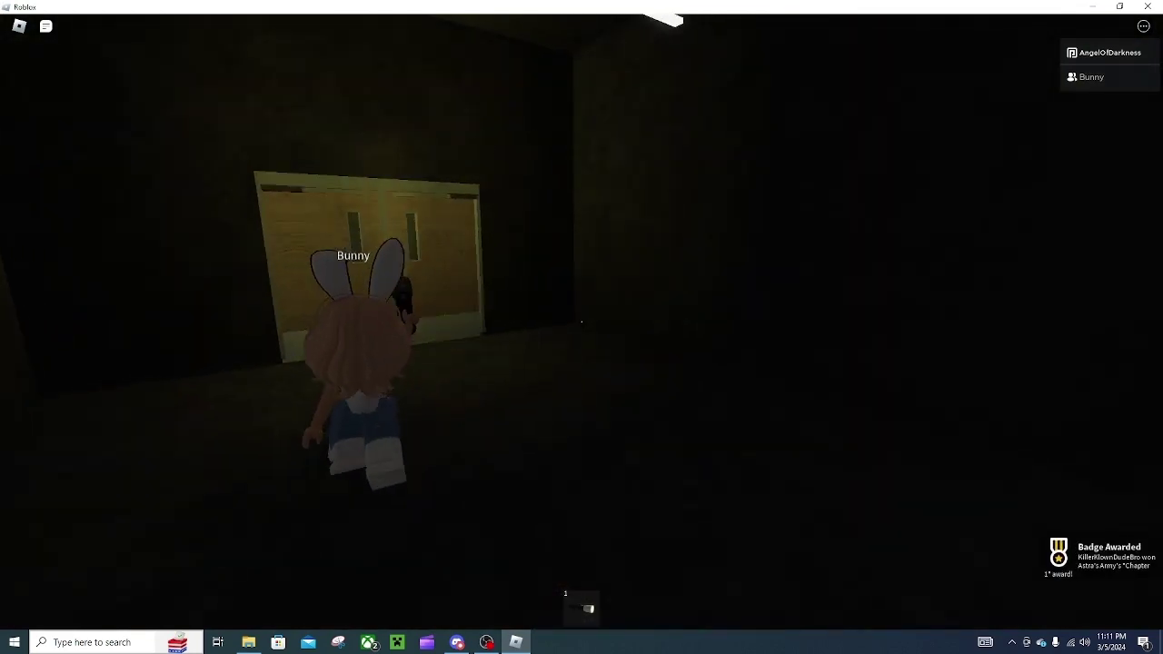
pyautogui.press('w')
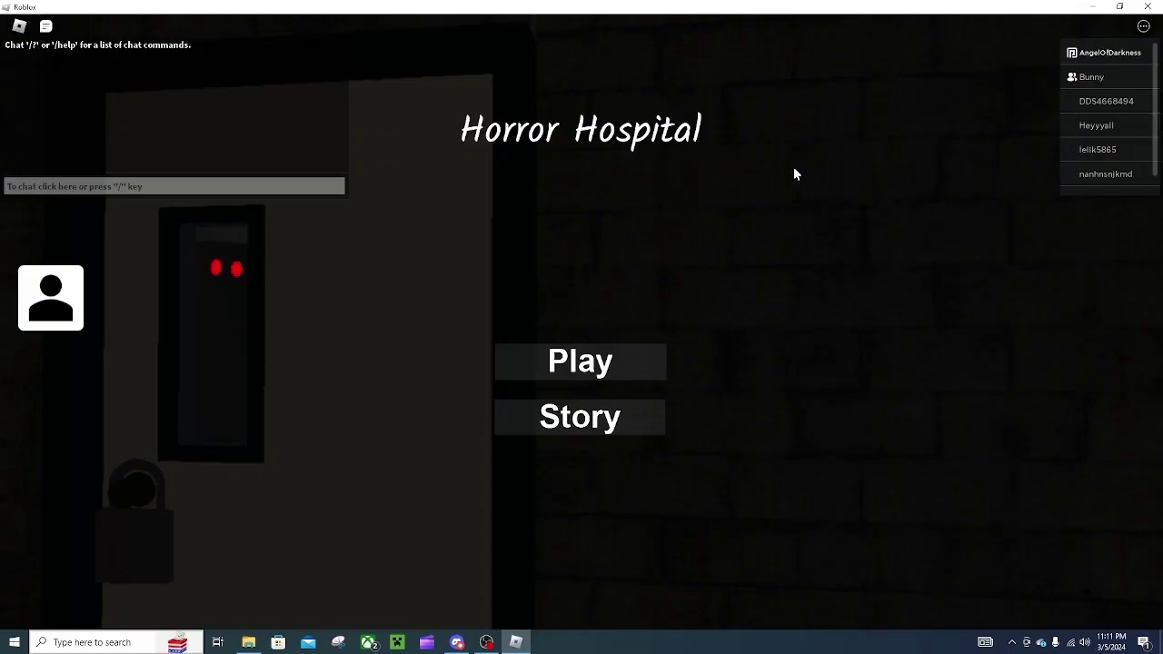
# Step: Open and close the pause menu, then dismiss the title screen into the lobby
pyautogui.click(18, 27)
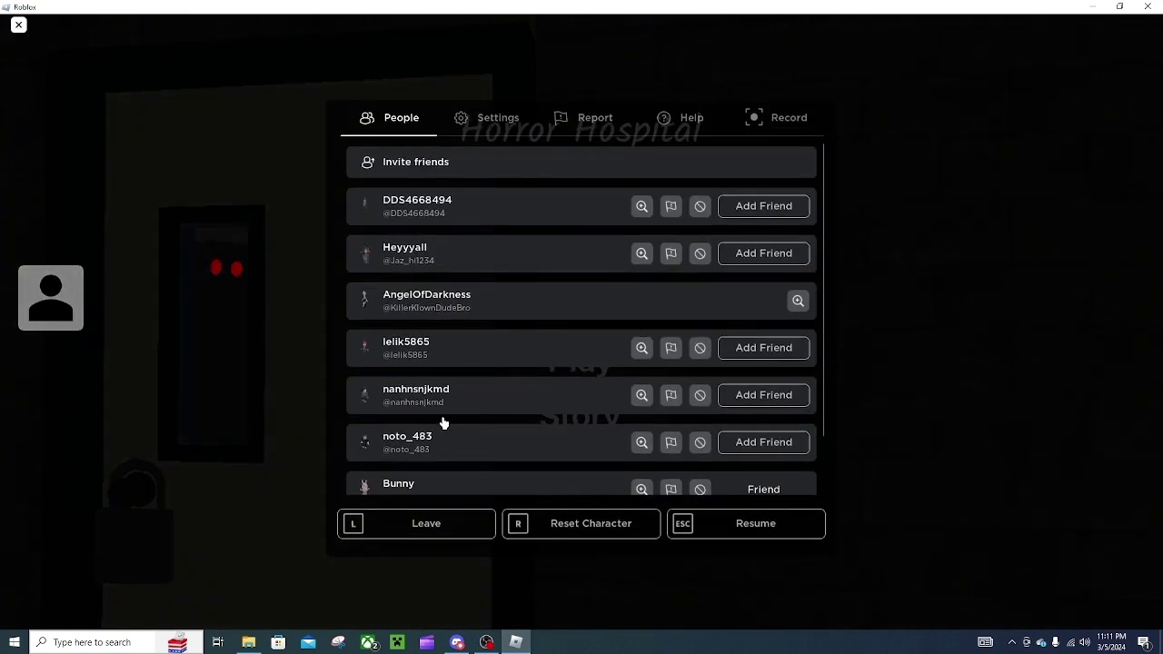
pyautogui.scroll(-2, 428, 418)
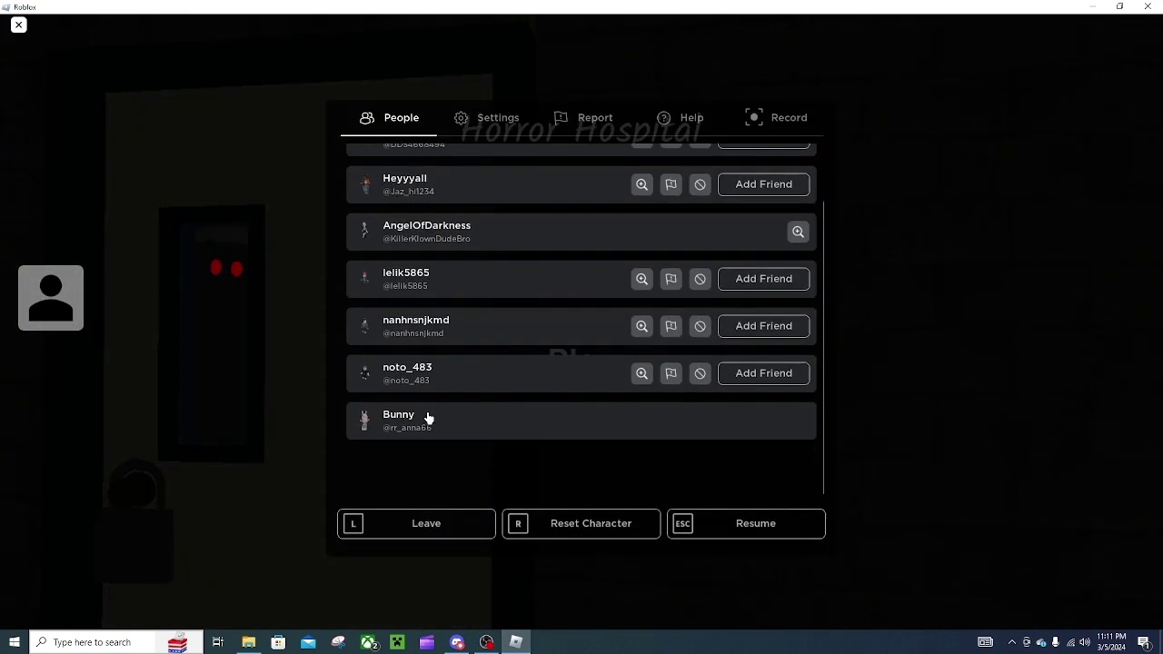
pyautogui.click(689, 529)
pyautogui.click(561, 360)
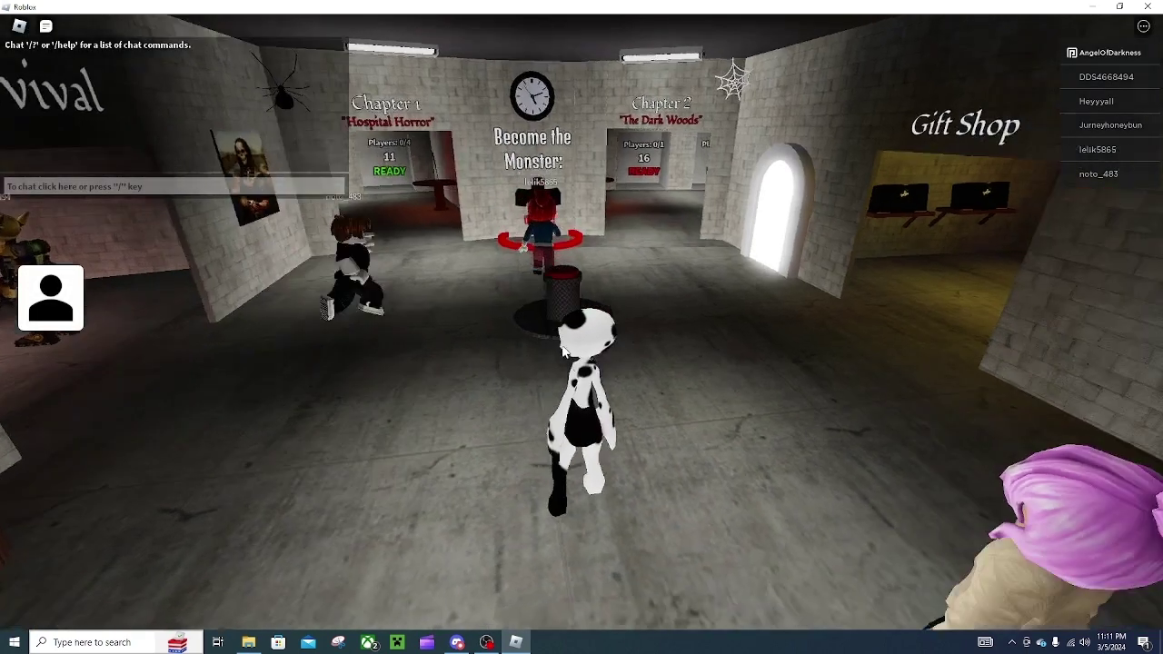
pyautogui.moveTo(581, 346)
pyautogui.mouseDown()
pyautogui.moveTo(563, 352)
pyautogui.moveTo(582, 346)
pyautogui.mouseUp()
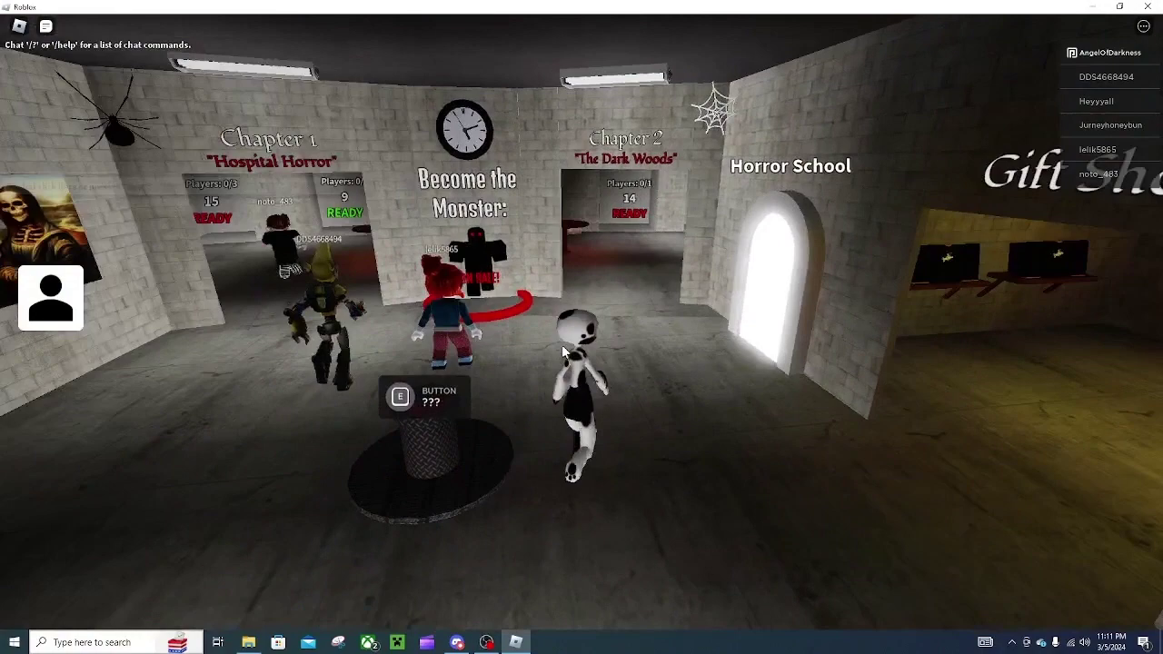
# Step: Leave the experience, confirm, and close the Horror Hospital game page
pyautogui.press('Escape')
pyautogui.click(451, 528)
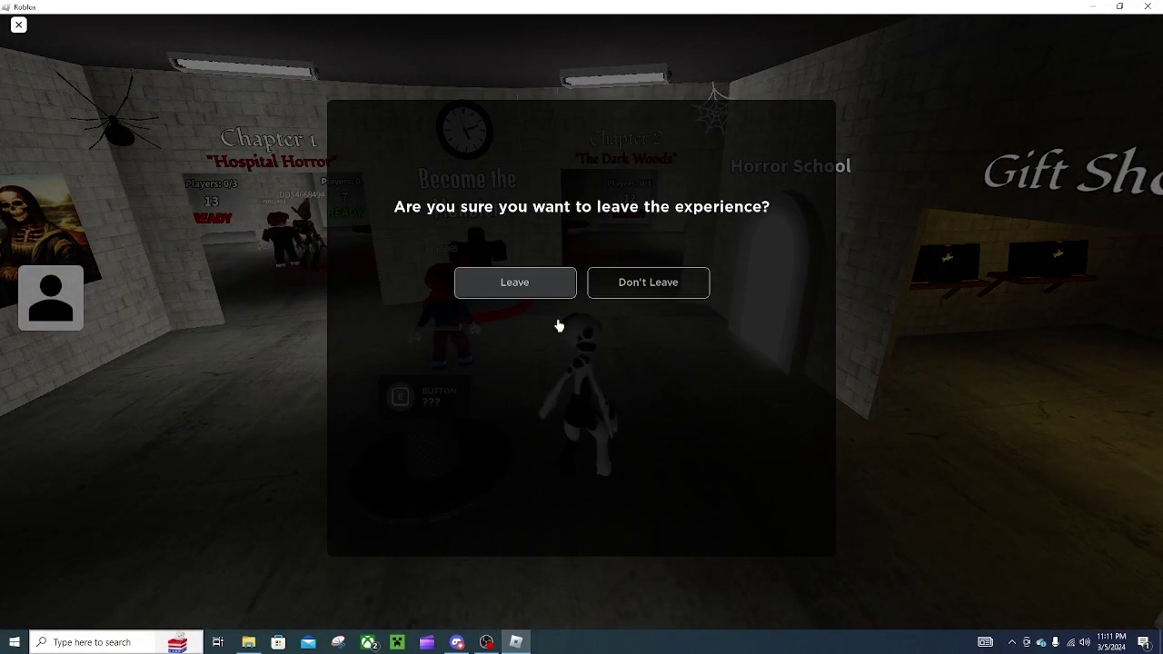
pyautogui.click(545, 277)
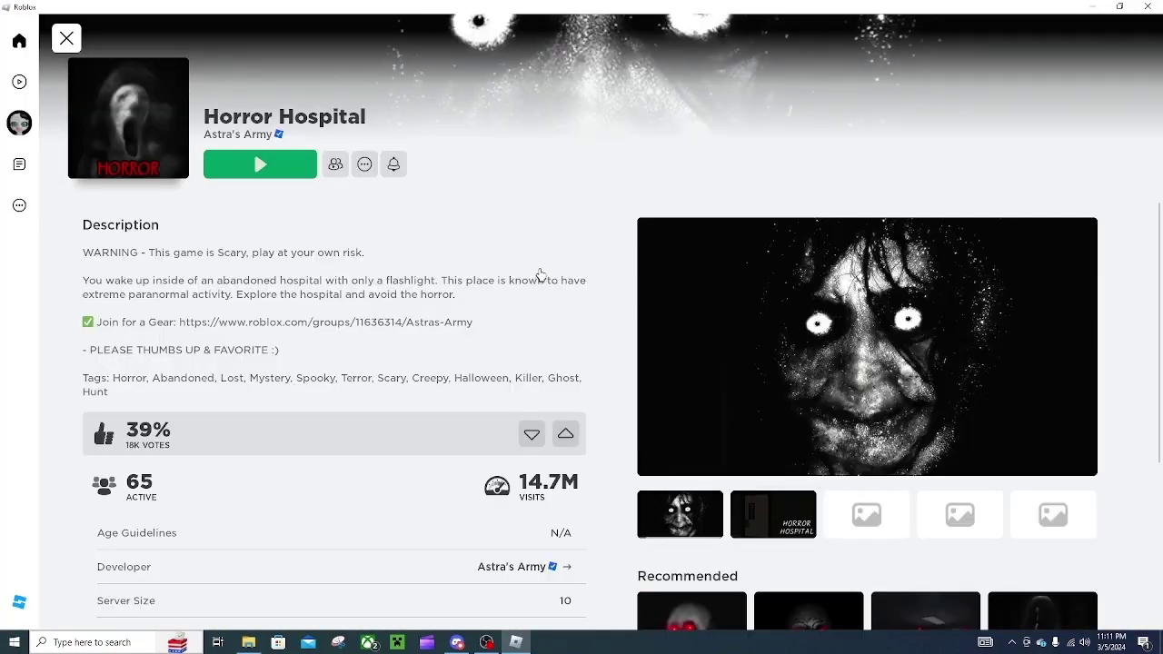
pyautogui.click(66, 39)
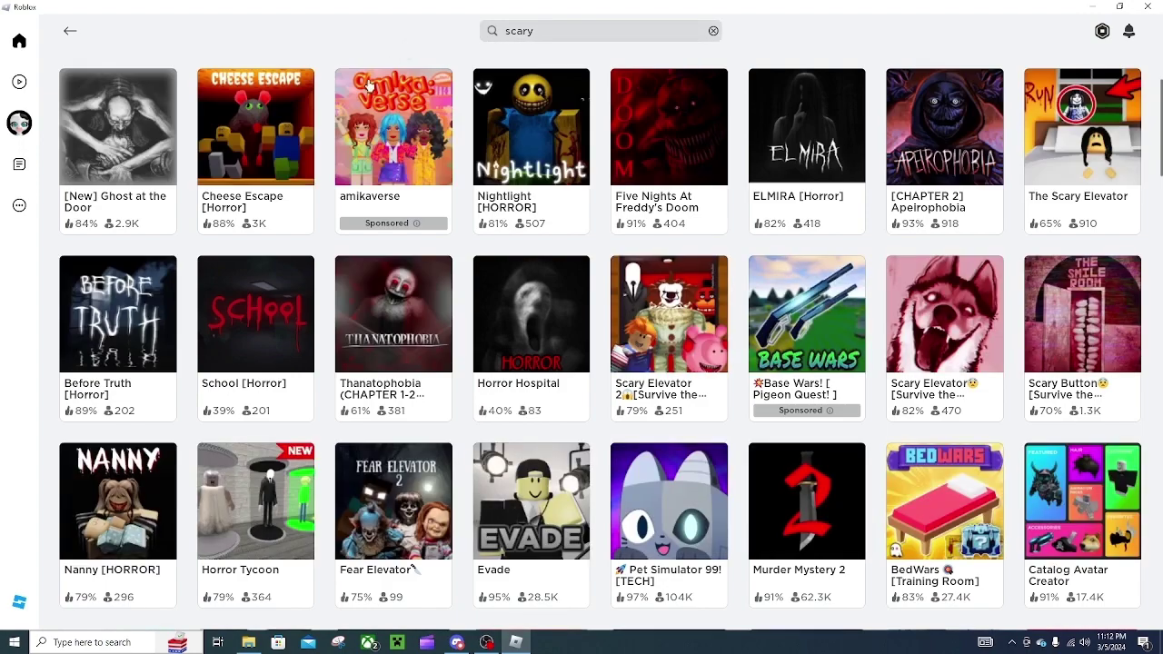
pyautogui.scroll(3, 369, 85)
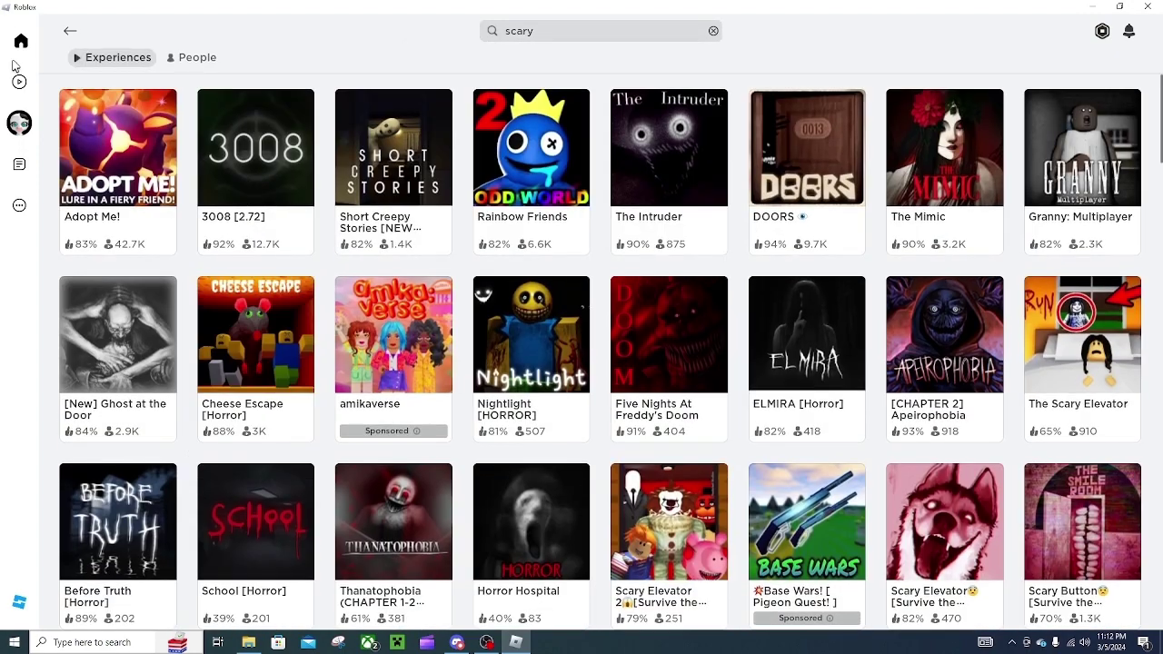